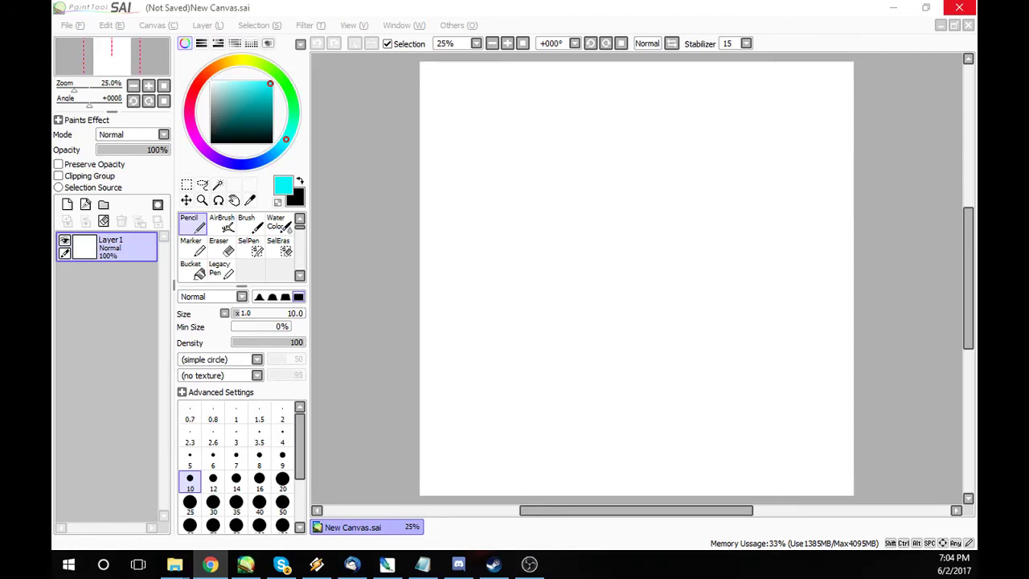
# Sketch a cyan head circle with inner guide loops and construction lines across head and body.
pyautogui.moveTo(616, 159); pyautogui.dragTo(562, 345)
pyautogui.moveTo(563, 144); pyautogui.dragTo(555, 354)
pyautogui.moveTo(623, 144); pyautogui.dragTo(655, 325)
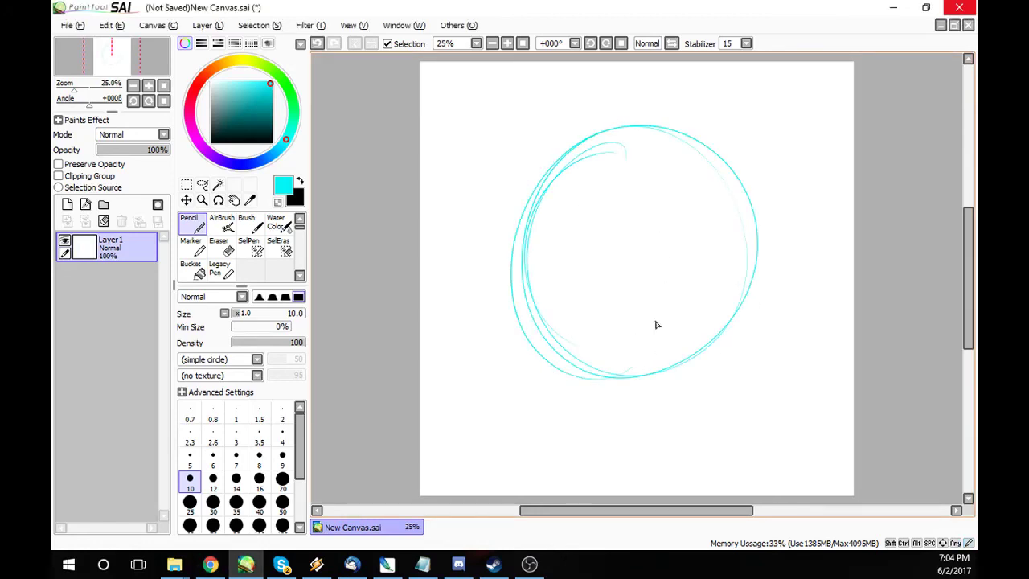
pyautogui.moveTo(607, 130)
pyautogui.mouseDown()
pyautogui.moveTo(716, 329)
pyautogui.moveTo(616, 137)
pyautogui.moveTo(651, 366)
pyautogui.mouseUp()
pyautogui.moveTo(599, 152)
pyautogui.mouseDown()
pyautogui.moveTo(664, 370)
pyautogui.moveTo(664, 322)
pyautogui.mouseUp()
pyautogui.moveTo(591, 125); pyautogui.dragTo(627, 344)
pyautogui.moveTo(550, 310)
pyautogui.mouseDown()
pyautogui.moveTo(733, 202)
pyautogui.moveTo(696, 191)
pyautogui.mouseUp()
pyautogui.moveTo(585, 157); pyautogui.dragTo(652, 495)
# Add the lower-right body curve, crest tuft, top-of-head arc and head edge strokes.
pyautogui.moveTo(590, 442); pyautogui.dragTo(797, 494)
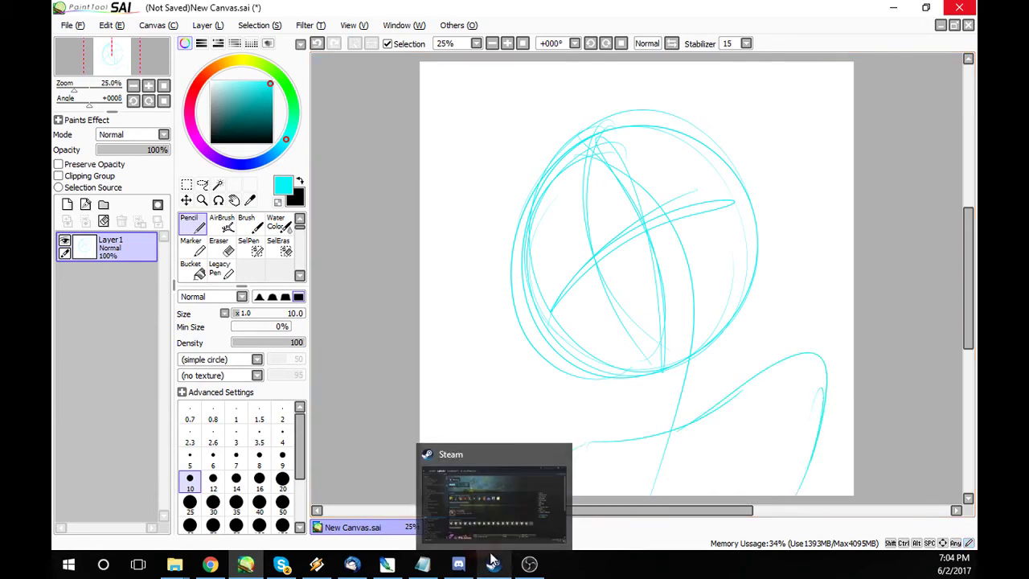
pyautogui.moveTo(590, 95)
pyautogui.mouseDown()
pyautogui.moveTo(527, 113)
pyautogui.moveTo(482, 161)
pyautogui.moveTo(539, 165)
pyautogui.moveTo(579, 189)
pyautogui.mouseUp()
pyautogui.moveTo(593, 88)
pyautogui.mouseDown()
pyautogui.moveTo(607, 122)
pyautogui.moveTo(718, 157)
pyautogui.moveTo(733, 193)
pyautogui.moveTo(760, 181)
pyautogui.moveTo(768, 277)
pyautogui.moveTo(741, 325)
pyautogui.mouseUp()
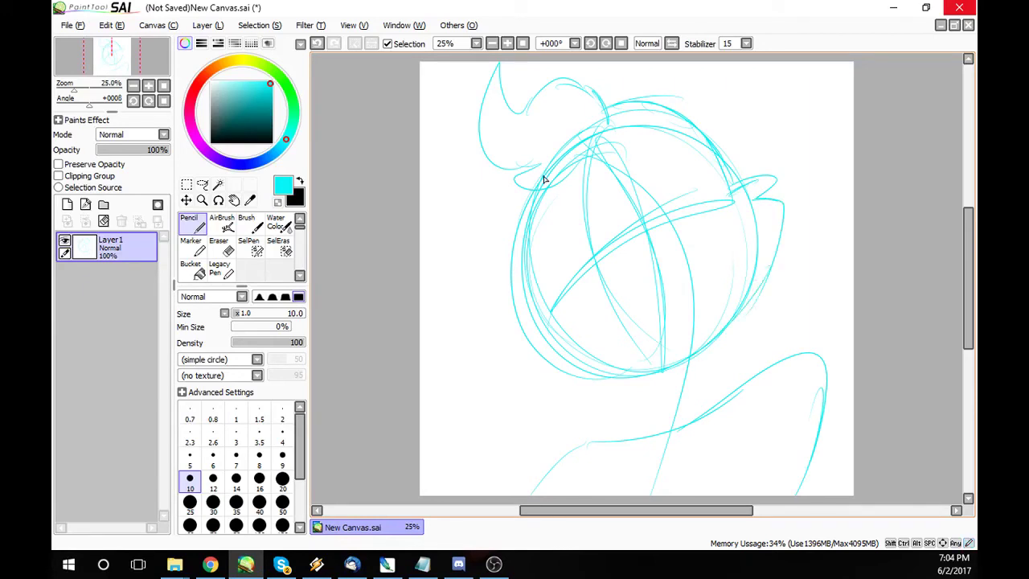
pyautogui.moveTo(535, 179)
pyautogui.mouseDown()
pyautogui.moveTo(527, 221)
pyautogui.moveTo(553, 307)
pyautogui.mouseUp()
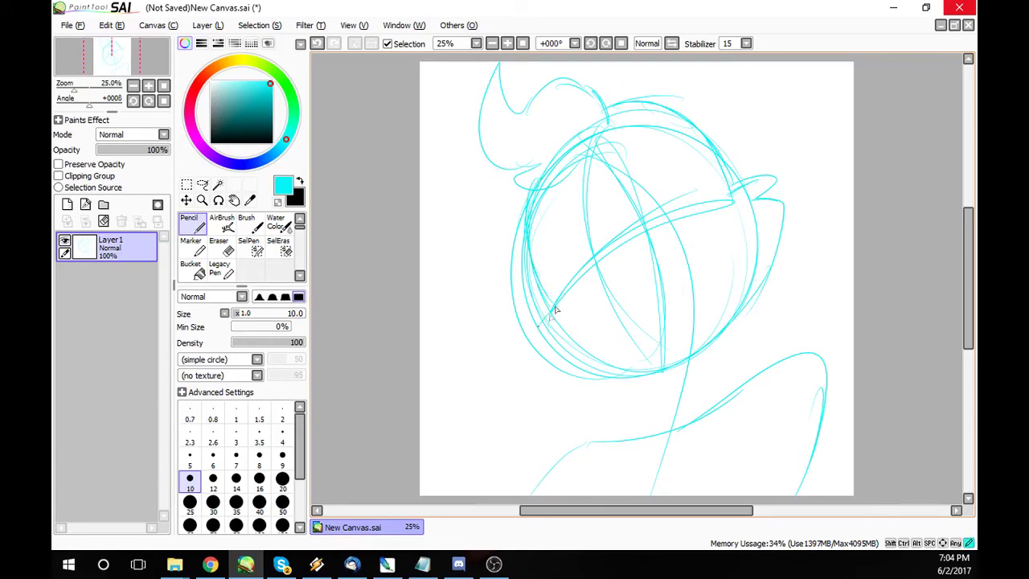
pyautogui.moveTo(554, 365); pyautogui.dragTo(707, 359)
pyautogui.moveTo(751, 305)
pyautogui.mouseDown()
pyautogui.moveTo(715, 386)
pyautogui.moveTo(652, 390)
pyautogui.moveTo(643, 402)
pyautogui.mouseUp()
# Rough out the right shoulder curve, neck lines and lower-left feathers.
pyautogui.moveTo(722, 362); pyautogui.dragTo(773, 349)
pyautogui.moveTo(714, 394); pyautogui.dragTo(792, 489)
pyautogui.moveTo(816, 426); pyautogui.dragTo(796, 492)
pyautogui.moveTo(764, 366); pyautogui.dragTo(826, 424)
pyautogui.moveTo(573, 422)
pyautogui.mouseDown()
pyautogui.moveTo(643, 400)
pyautogui.moveTo(573, 427)
pyautogui.mouseUp()
pyautogui.moveTo(636, 410)
pyautogui.mouseDown()
pyautogui.moveTo(571, 438)
pyautogui.moveTo(529, 494)
pyautogui.moveTo(609, 418)
pyautogui.moveTo(682, 395)
pyautogui.moveTo(731, 359)
pyautogui.mouseUp()
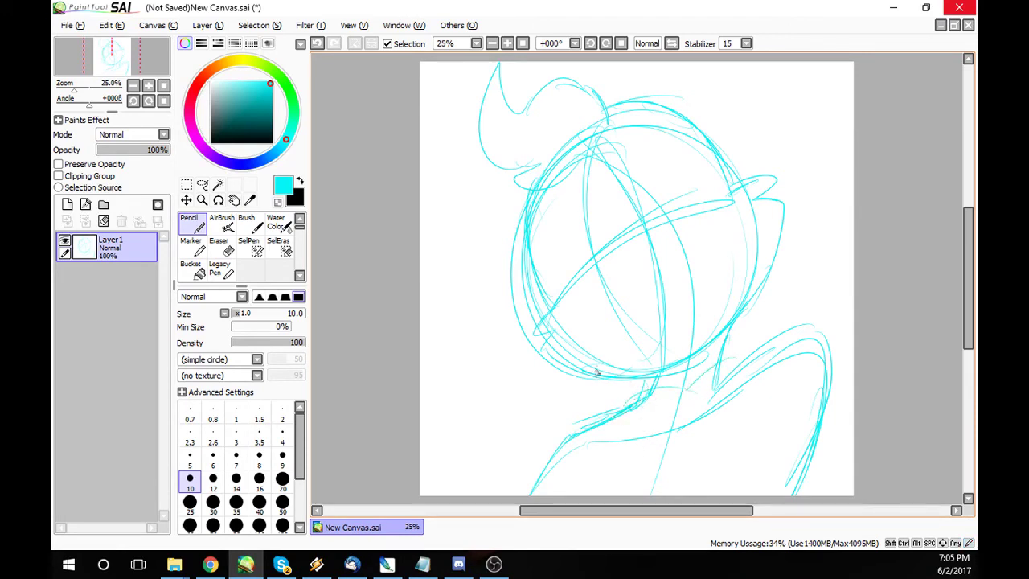
pyautogui.moveTo(514, 398); pyautogui.dragTo(521, 483)
pyautogui.moveTo(577, 428); pyautogui.dragTo(559, 487)
# Sketch the spiky right-side shape and long horn curves sweeping to the upper right.
pyautogui.moveTo(806, 299)
pyautogui.mouseDown()
pyautogui.moveTo(811, 254)
pyautogui.moveTo(833, 299)
pyautogui.mouseUp()
pyautogui.moveTo(834, 320); pyautogui.dragTo(849, 372)
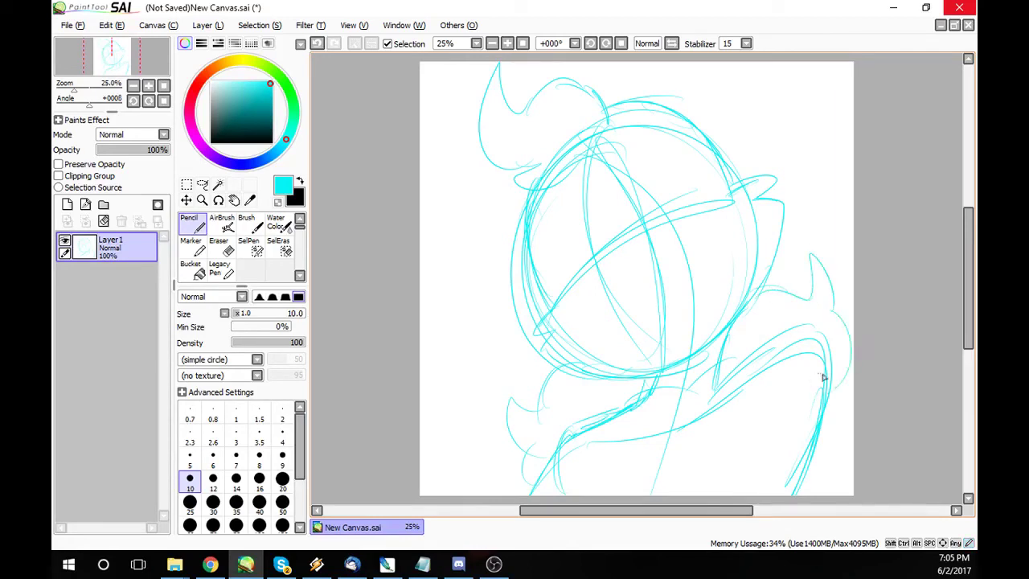
pyautogui.moveTo(804, 324)
pyautogui.mouseDown()
pyautogui.moveTo(762, 368)
pyautogui.moveTo(774, 434)
pyautogui.moveTo(752, 438)
pyautogui.moveTo(744, 492)
pyautogui.mouseUp()
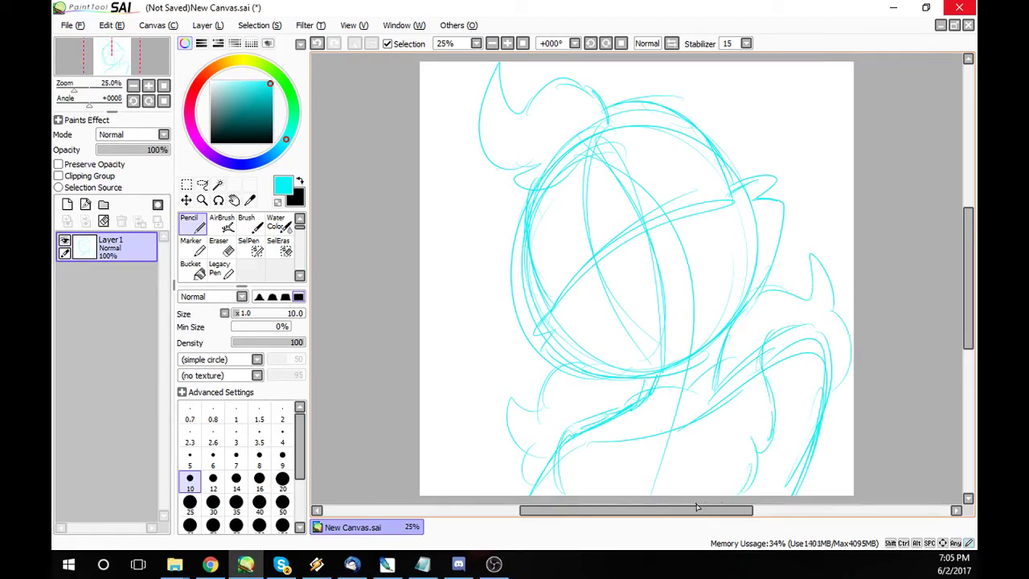
pyautogui.moveTo(668, 114); pyautogui.dragTo(819, 64)
pyautogui.moveTo(701, 137); pyautogui.dragTo(854, 111)
pyautogui.moveTo(717, 155); pyautogui.dragTo(854, 166)
pyautogui.moveTo(752, 207); pyautogui.dragTo(853, 237)
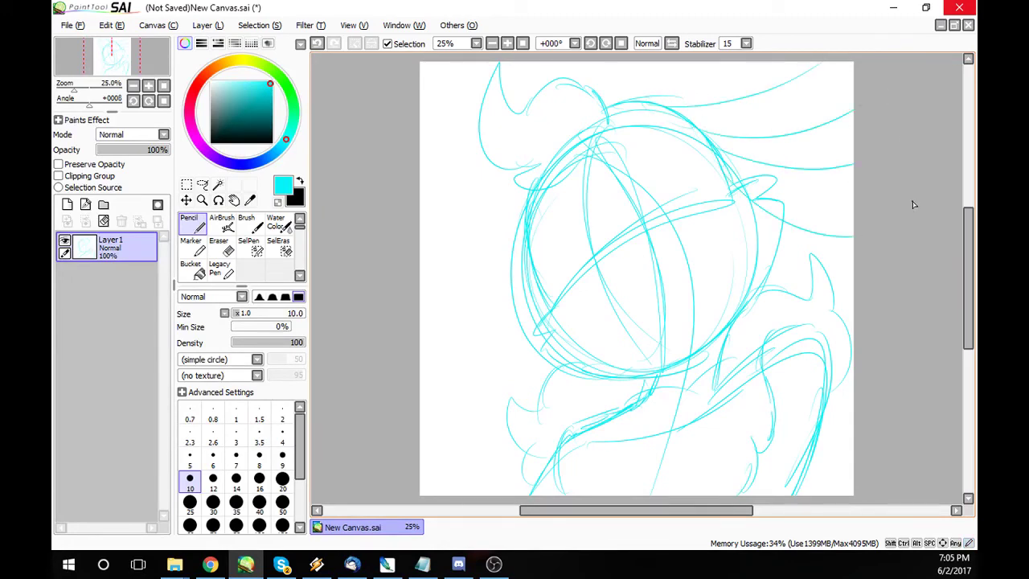
# Extend strokes down the right-side shape and add strokes among the lower-left lines.
pyautogui.moveTo(800, 327); pyautogui.dragTo(841, 427)
pyautogui.moveTo(839, 388); pyautogui.dragTo(846, 492)
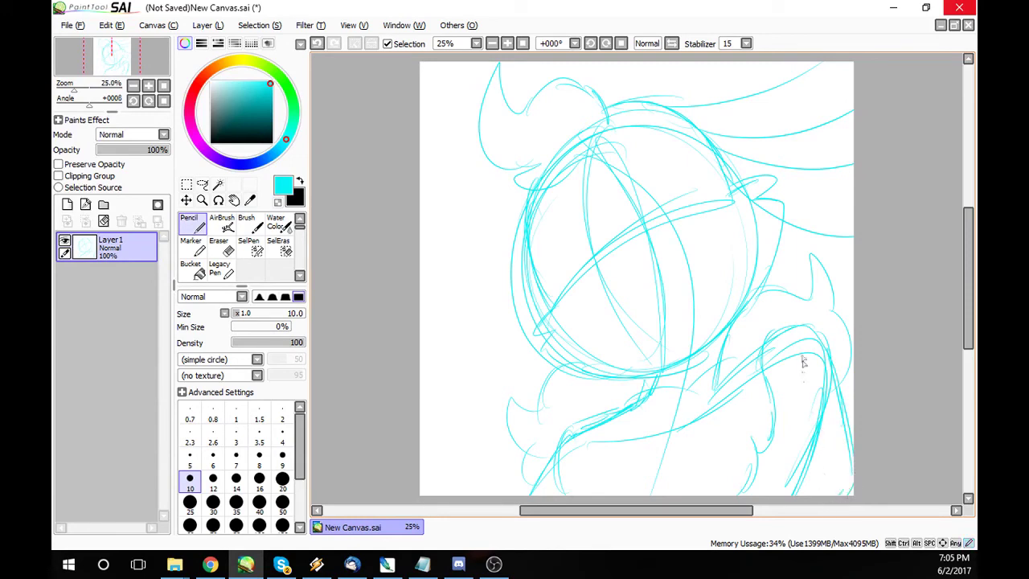
pyautogui.moveTo(791, 333)
pyautogui.mouseDown()
pyautogui.moveTo(812, 398)
pyautogui.moveTo(808, 458)
pyautogui.moveTo(824, 450)
pyautogui.moveTo(807, 495)
pyautogui.mouseUp()
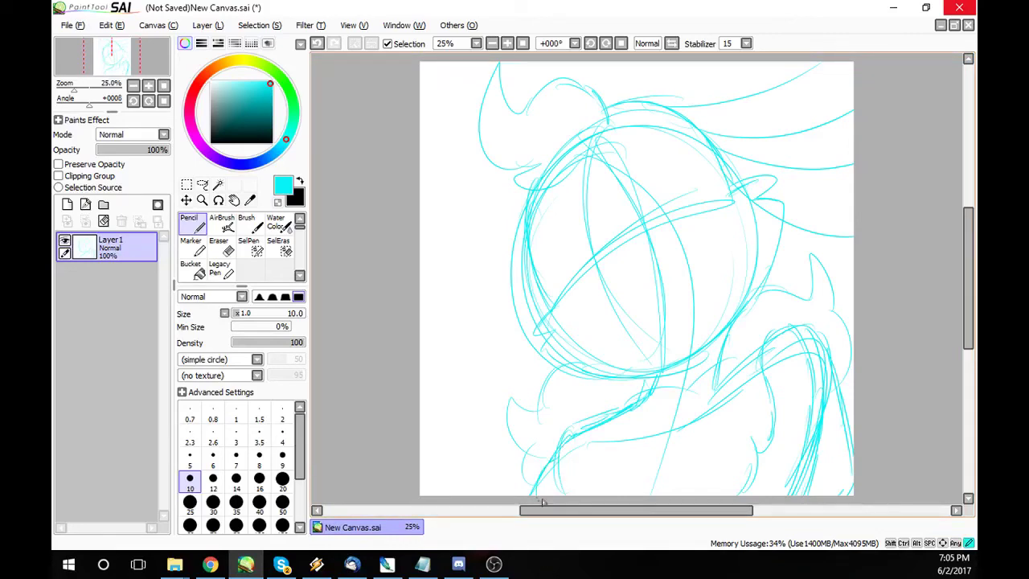
pyautogui.moveTo(562, 470); pyautogui.dragTo(537, 487)
pyautogui.moveTo(559, 462); pyautogui.dragTo(526, 505)
# Undo the stray stroke and sketch the right eye outline.
pyautogui.click(317, 43)
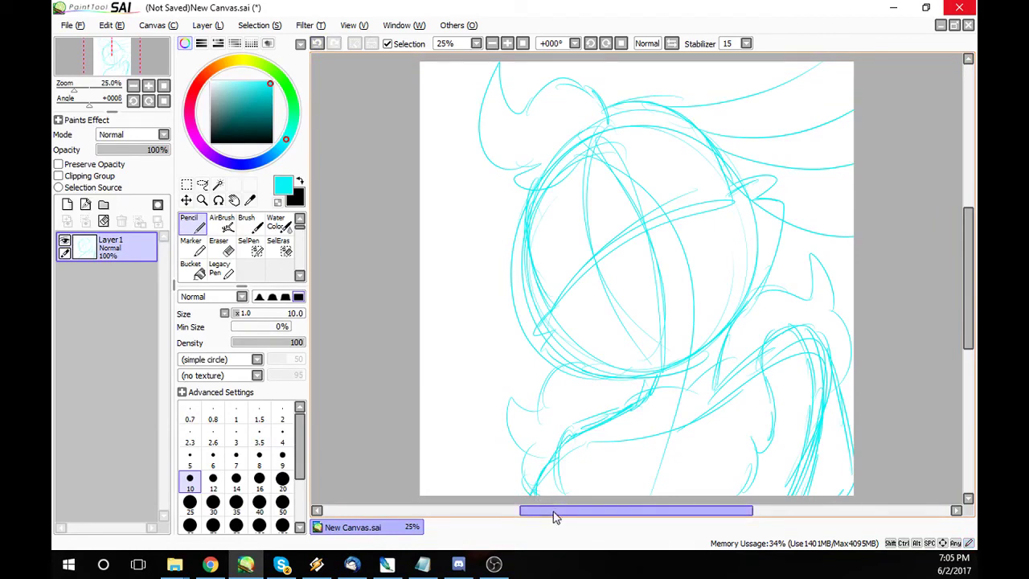
pyautogui.moveTo(620, 193)
pyautogui.mouseDown()
pyautogui.moveTo(624, 259)
pyautogui.moveTo(682, 212)
pyautogui.moveTo(620, 260)
pyautogui.moveTo(625, 268)
pyautogui.moveTo(664, 268)
pyautogui.moveTo(684, 232)
pyautogui.mouseUp()
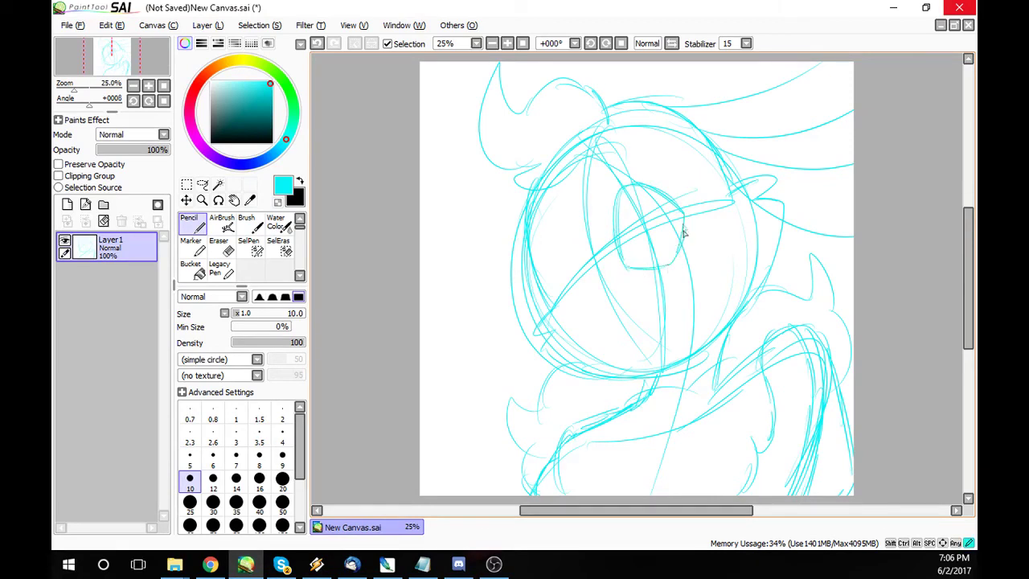
pyautogui.moveTo(648, 192)
pyautogui.mouseDown()
pyautogui.moveTo(683, 217)
pyautogui.moveTo(679, 230)
pyautogui.mouseUp()
pyautogui.moveTo(682, 180); pyautogui.dragTo(680, 232)
pyautogui.moveTo(593, 270)
pyautogui.mouseDown()
pyautogui.moveTo(546, 243)
pyautogui.moveTo(540, 281)
pyautogui.moveTo(579, 318)
pyautogui.moveTo(601, 289)
pyautogui.moveTo(594, 245)
pyautogui.moveTo(542, 292)
pyautogui.moveTo(563, 314)
pyautogui.mouseUp()
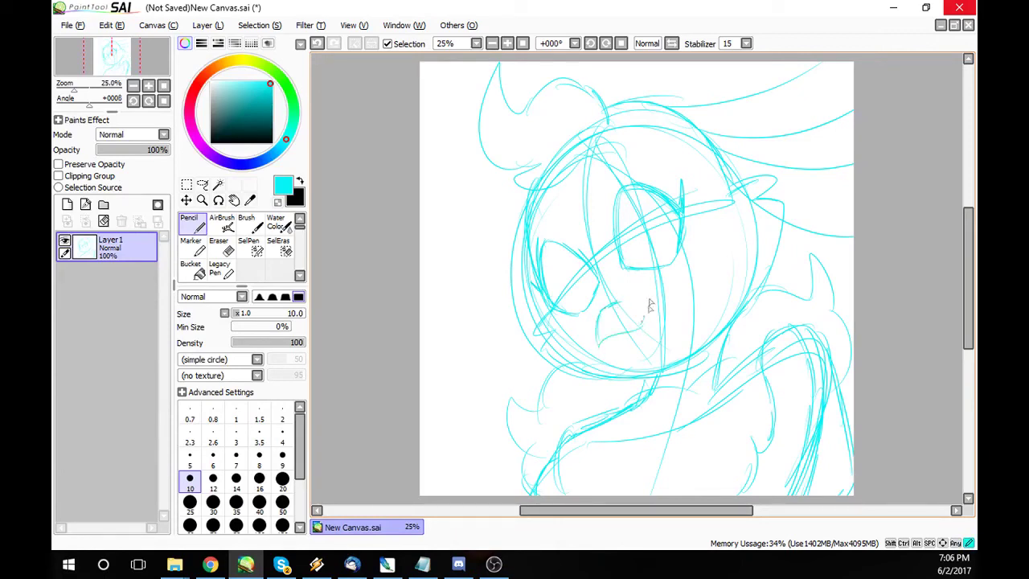
# Sketch the open beak, refine the eye area, and add the left eye and cheek oval.
pyautogui.moveTo(645, 295)
pyautogui.mouseDown()
pyautogui.moveTo(652, 304)
pyautogui.moveTo(631, 365)
pyautogui.mouseUp()
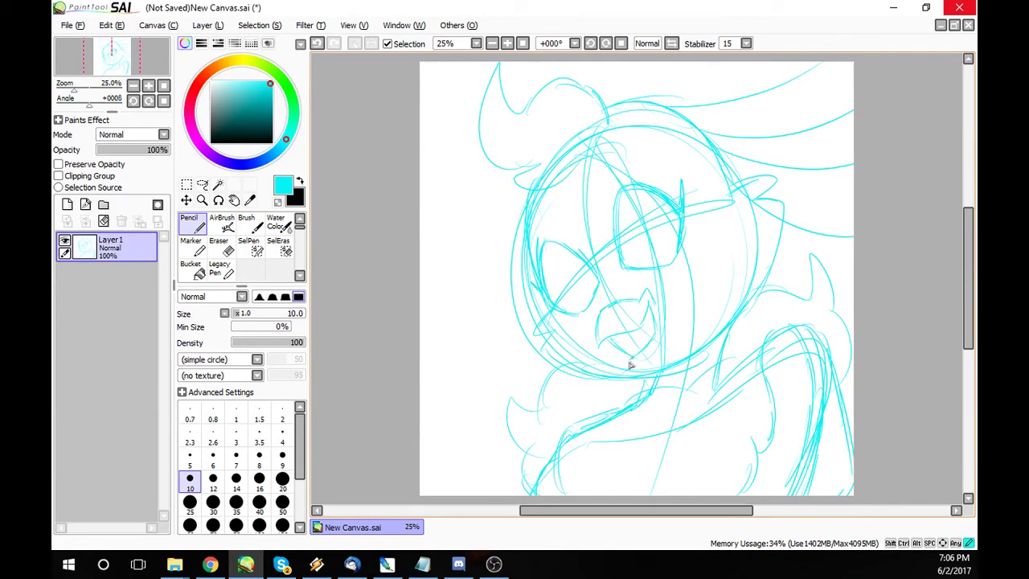
pyautogui.moveTo(662, 324)
pyautogui.mouseDown()
pyautogui.moveTo(655, 353)
pyautogui.moveTo(621, 344)
pyautogui.moveTo(649, 325)
pyautogui.mouseUp()
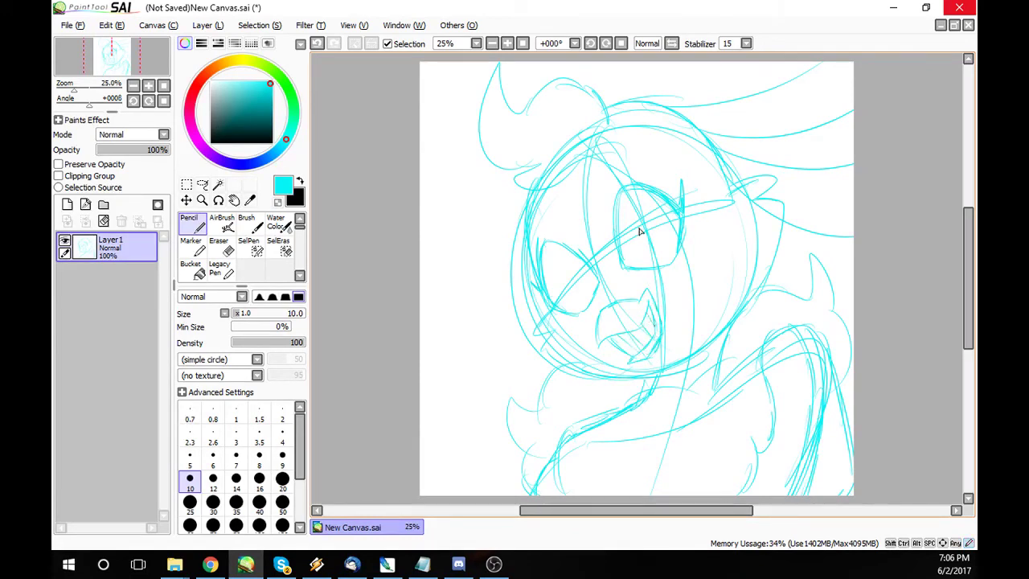
pyautogui.moveTo(643, 193); pyautogui.dragTo(672, 246)
pyautogui.moveTo(657, 198); pyautogui.dragTo(672, 234)
pyautogui.moveTo(564, 263); pyautogui.dragTo(595, 291)
pyautogui.moveTo(738, 233); pyautogui.dragTo(733, 228)
pyautogui.moveTo(552, 328); pyautogui.dragTo(583, 351)
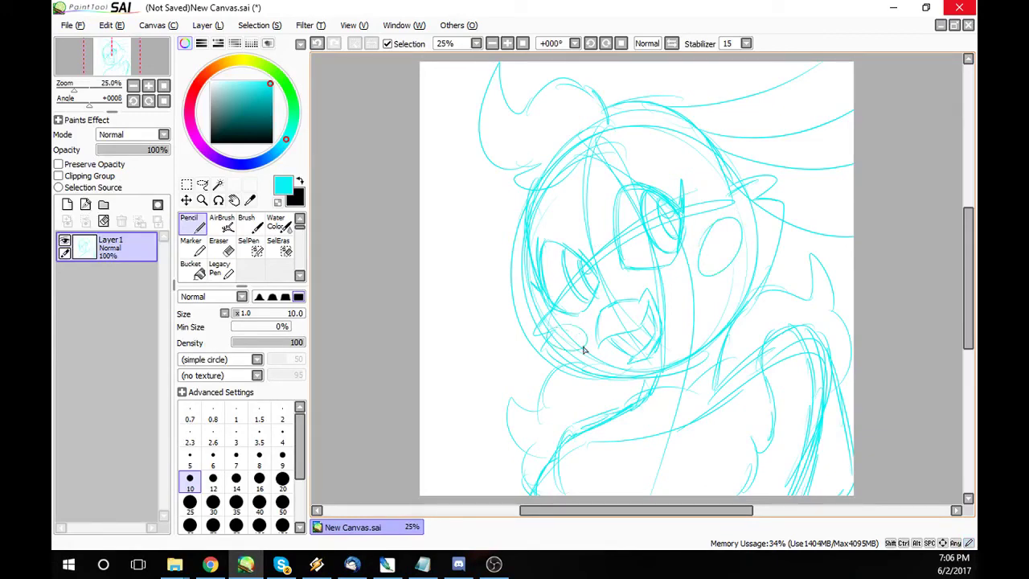
# Add ridge lines across the horn and touch up the head's top and left edge.
pyautogui.moveTo(790, 80); pyautogui.dragTo(800, 131)
pyautogui.moveTo(817, 63); pyautogui.dragTo(828, 133)
pyautogui.moveTo(795, 170); pyautogui.dragTo(803, 236)
pyautogui.moveTo(836, 165); pyautogui.dragTo(839, 233)
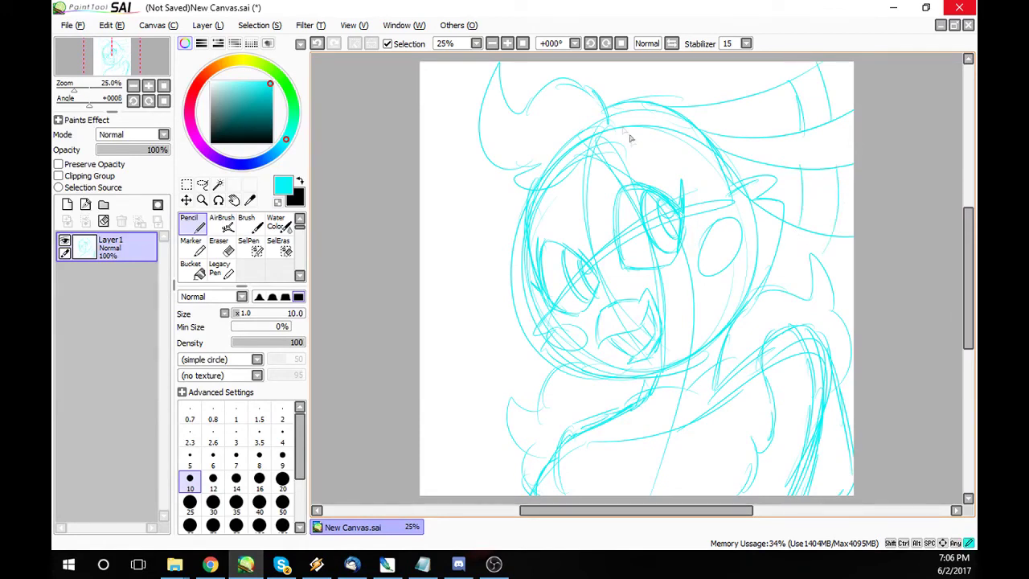
pyautogui.moveTo(620, 129); pyautogui.dragTo(653, 171)
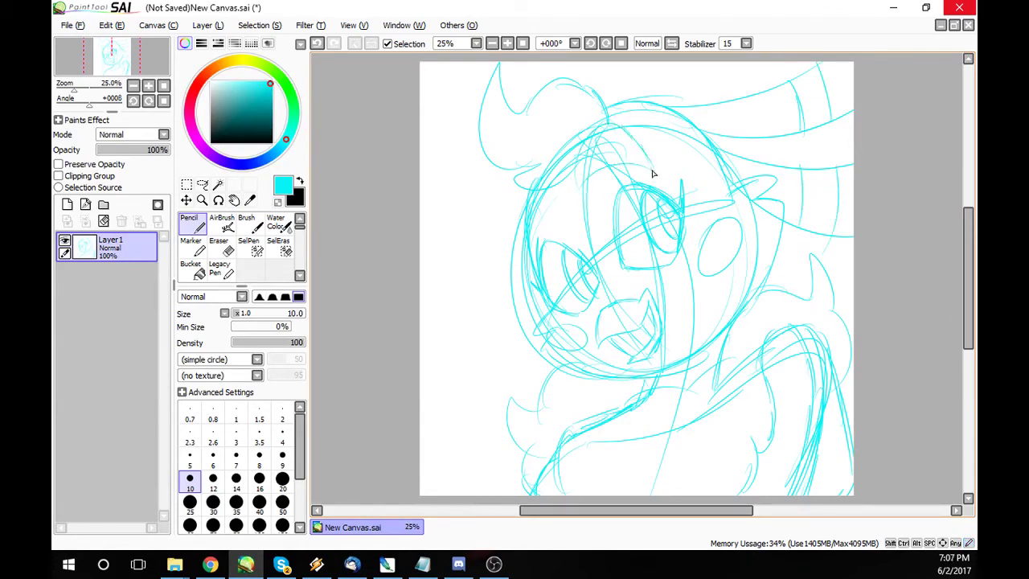
pyautogui.moveTo(518, 227)
pyautogui.mouseDown()
pyautogui.moveTo(528, 175)
pyautogui.moveTo(568, 185)
pyautogui.mouseUp()
pyautogui.moveTo(527, 251); pyautogui.dragTo(525, 224)
pyautogui.press('ctrl')
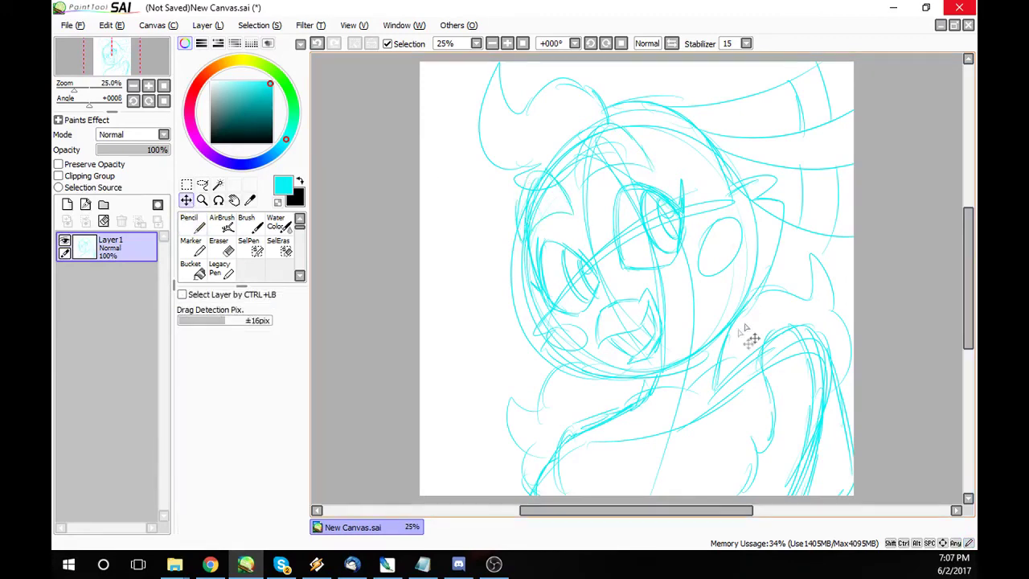
# Move the sketch left and down, then stretch the horn strokes and tip to the right canvas edge.
pyautogui.moveTo(758, 322); pyautogui.dragTo(708, 374)
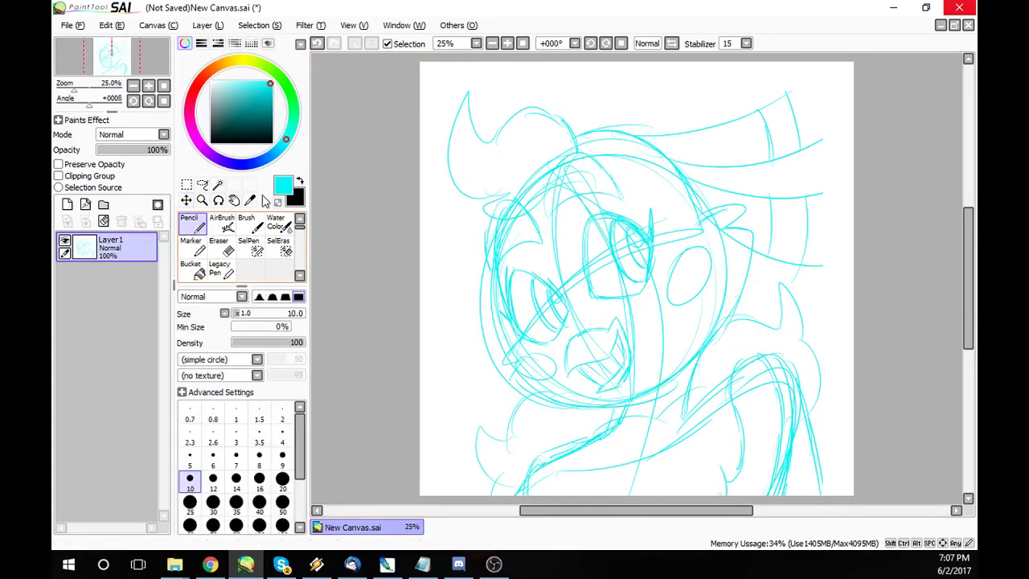
pyautogui.moveTo(805, 195); pyautogui.dragTo(853, 182)
pyautogui.moveTo(804, 268); pyautogui.dragTo(854, 259)
pyautogui.moveTo(759, 113); pyautogui.dragTo(820, 65)
pyautogui.moveTo(800, 147); pyautogui.dragTo(853, 120)
pyautogui.moveTo(826, 65); pyautogui.dragTo(852, 99)
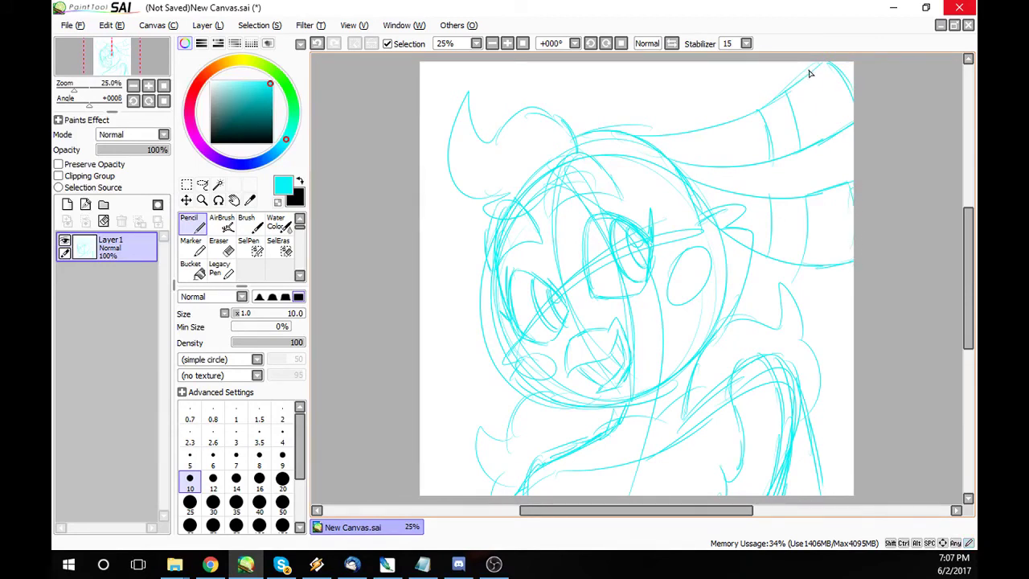
# Switch to black and ink the beak, head crest, brow and left side of the head.
pyautogui.press('x')
pyautogui.moveTo(607, 331)
pyautogui.mouseDown()
pyautogui.moveTo(568, 376)
pyautogui.moveTo(619, 333)
pyautogui.mouseUp()
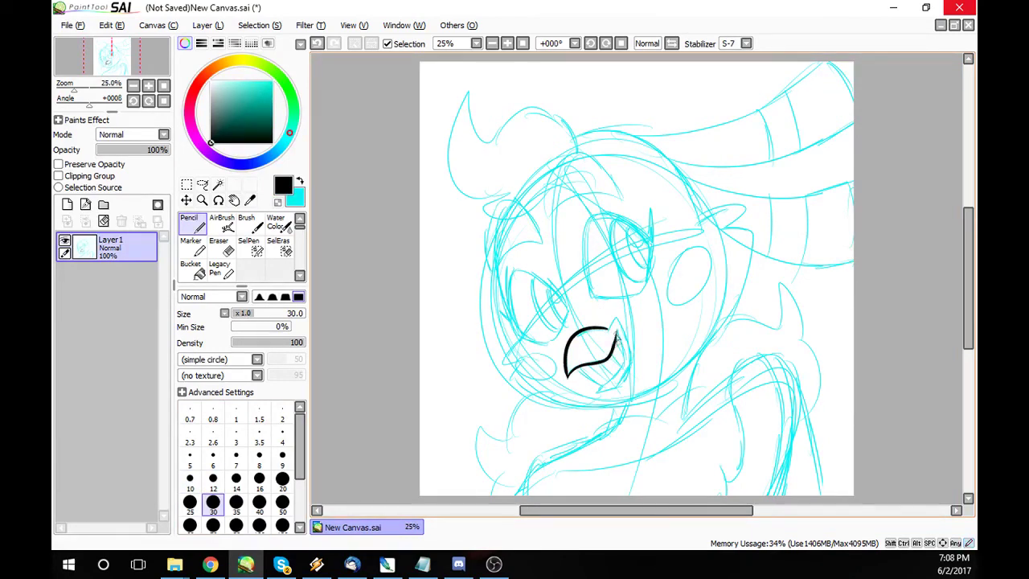
pyautogui.moveTo(616, 392)
pyautogui.mouseDown()
pyautogui.moveTo(631, 367)
pyautogui.moveTo(627, 336)
pyautogui.mouseUp()
pyautogui.moveTo(577, 143)
pyautogui.mouseDown()
pyautogui.moveTo(551, 115)
pyautogui.moveTo(477, 143)
pyautogui.moveTo(472, 87)
pyautogui.moveTo(450, 200)
pyautogui.moveTo(510, 193)
pyautogui.mouseUp()
pyautogui.moveTo(553, 229)
pyautogui.mouseDown()
pyautogui.moveTo(552, 172)
pyautogui.moveTo(595, 160)
pyautogui.moveTo(619, 194)
pyautogui.mouseUp()
pyautogui.moveTo(540, 236)
pyautogui.mouseDown()
pyautogui.moveTo(486, 211)
pyautogui.moveTo(494, 272)
pyautogui.mouseUp()
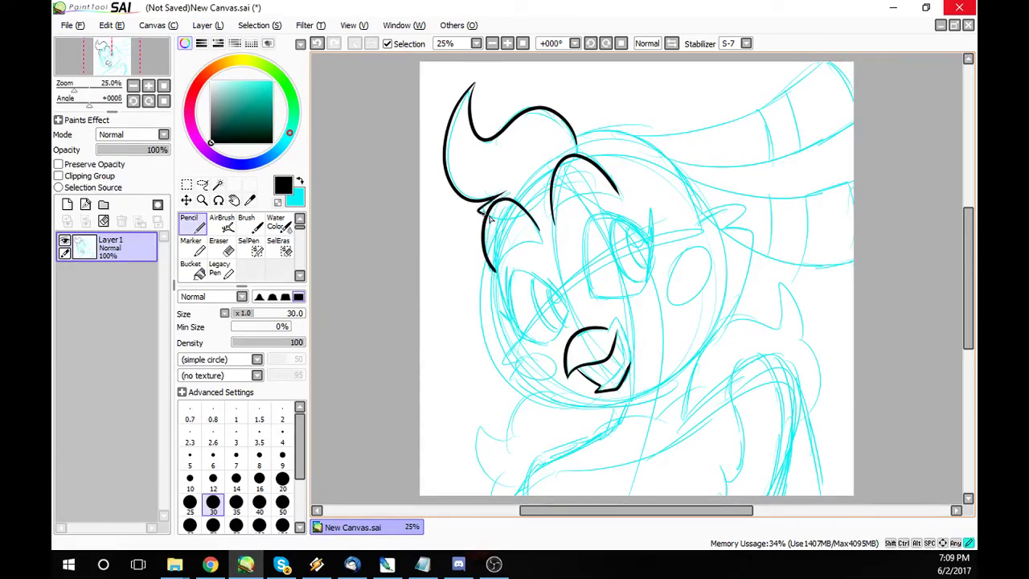
# Ink the left cheek outline, neck ruff, chin feathers and right shoulder, then set size 20.
pyautogui.moveTo(494, 275)
pyautogui.mouseDown()
pyautogui.moveTo(521, 342)
pyautogui.moveTo(504, 370)
pyautogui.moveTo(516, 384)
pyautogui.moveTo(563, 412)
pyautogui.moveTo(627, 412)
pyautogui.moveTo(639, 391)
pyautogui.mouseUp()
pyautogui.moveTo(593, 420)
pyautogui.mouseDown()
pyautogui.moveTo(659, 420)
pyautogui.moveTo(719, 382)
pyautogui.mouseUp()
pyautogui.moveTo(514, 397)
pyautogui.mouseDown()
pyautogui.moveTo(511, 454)
pyautogui.moveTo(480, 406)
pyautogui.moveTo(487, 492)
pyautogui.mouseUp()
pyautogui.moveTo(738, 351)
pyautogui.mouseDown()
pyautogui.moveTo(754, 434)
pyautogui.moveTo(728, 488)
pyautogui.moveTo(754, 350)
pyautogui.moveTo(812, 418)
pyautogui.moveTo(832, 495)
pyautogui.mouseUp()
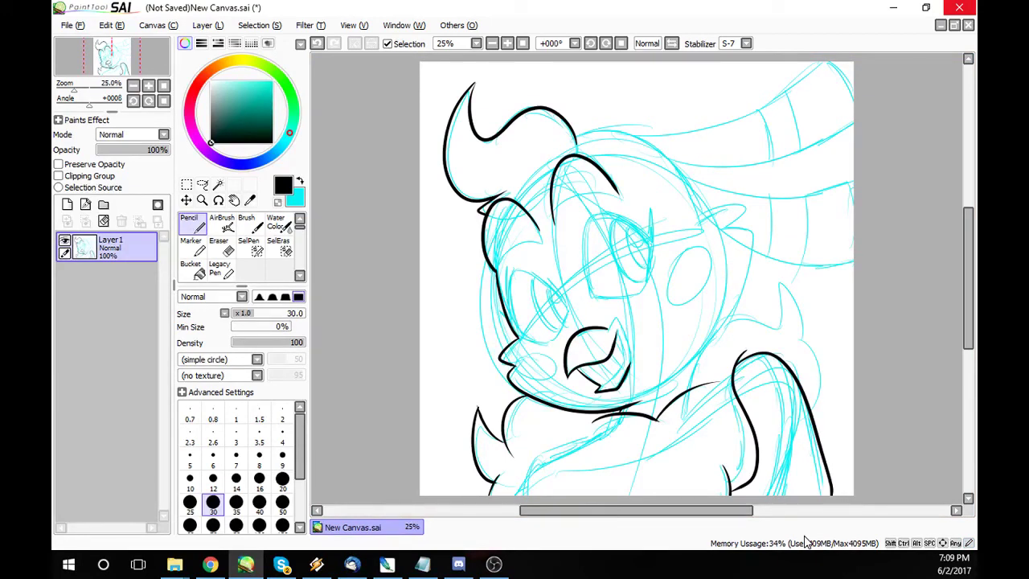
pyautogui.click(282, 478)
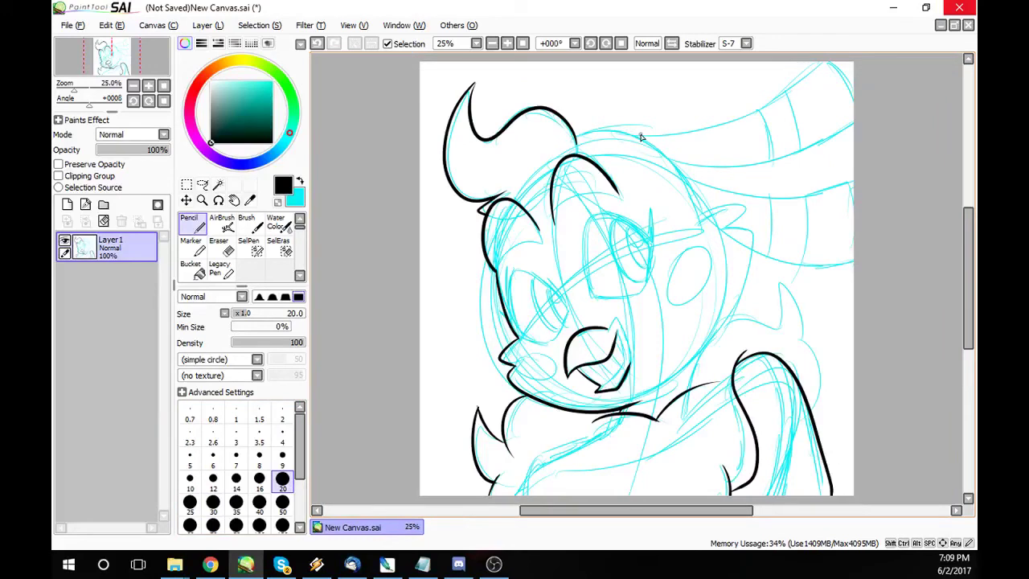
# Ink the horn's upper, lower and right-edge outlines plus the pointed right ear.
pyautogui.moveTo(575, 141); pyautogui.dragTo(833, 63)
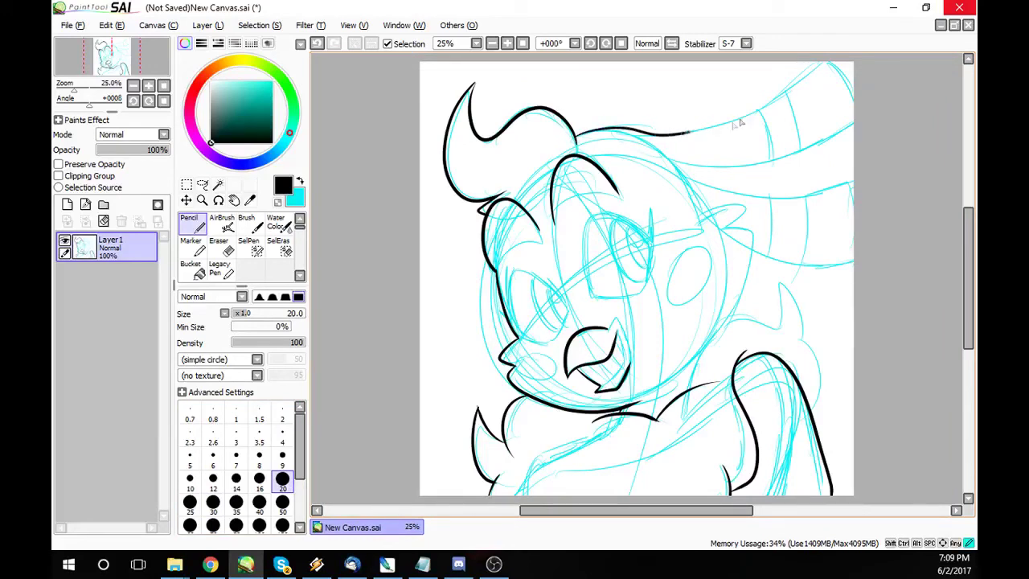
pyautogui.moveTo(667, 164); pyautogui.dragTo(853, 119)
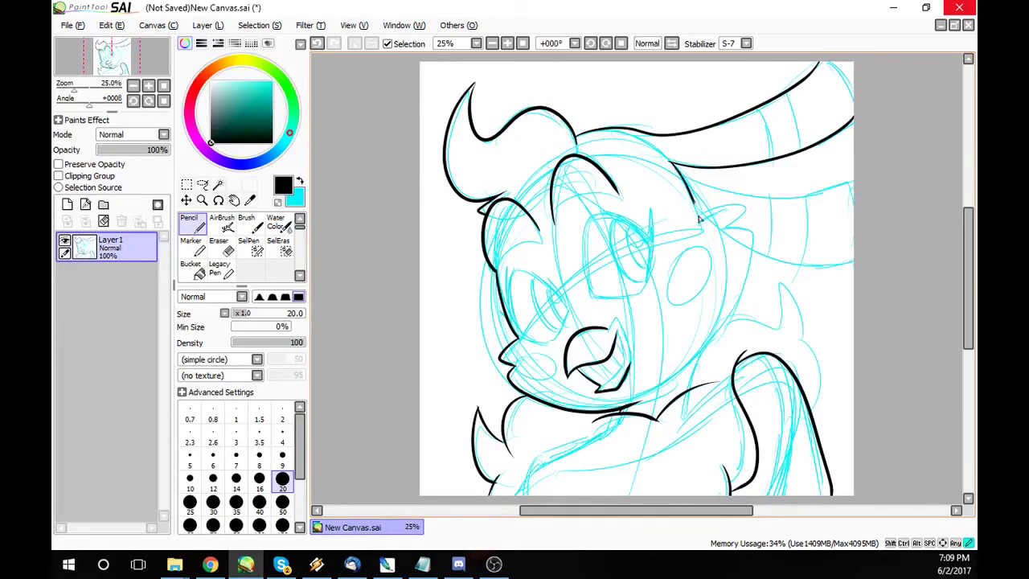
pyautogui.moveTo(691, 201)
pyautogui.mouseDown()
pyautogui.moveTo(709, 222)
pyautogui.moveTo(744, 209)
pyautogui.moveTo(723, 231)
pyautogui.moveTo(755, 236)
pyautogui.moveTo(690, 362)
pyautogui.mouseUp()
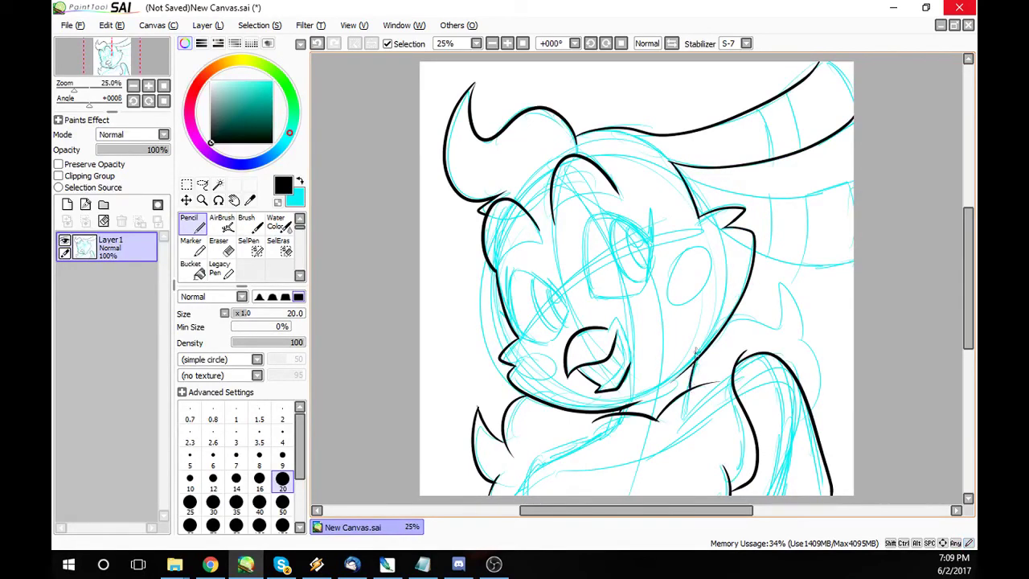
pyautogui.moveTo(780, 332)
pyautogui.mouseDown()
pyautogui.moveTo(768, 291)
pyautogui.moveTo(807, 318)
pyautogui.moveTo(807, 346)
pyautogui.moveTo(831, 367)
pyautogui.moveTo(821, 439)
pyautogui.mouseUp()
pyautogui.moveTo(687, 178)
pyautogui.mouseDown()
pyautogui.moveTo(744, 201)
pyautogui.moveTo(852, 193)
pyautogui.mouseUp()
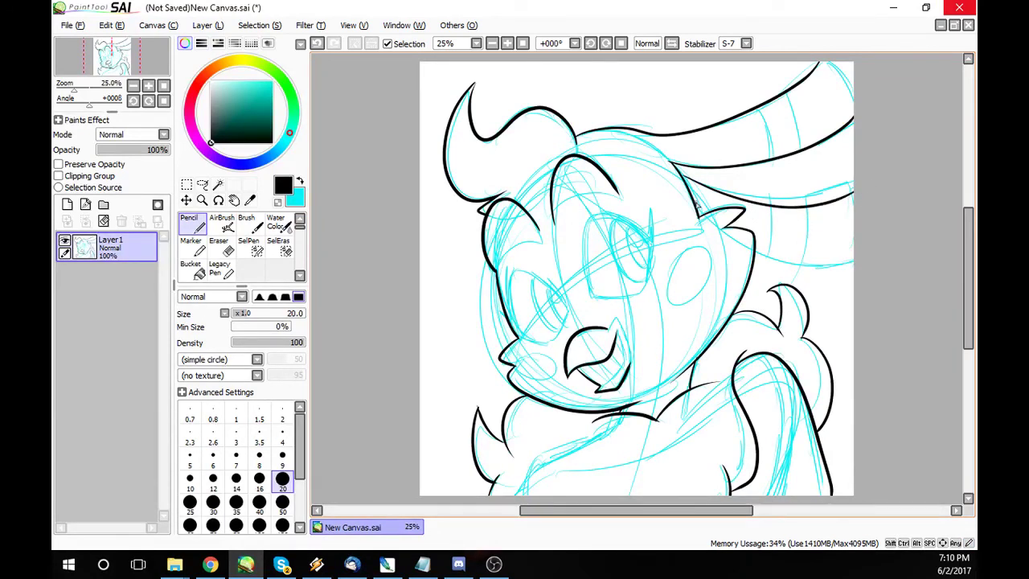
pyautogui.moveTo(756, 249)
pyautogui.mouseDown()
pyautogui.moveTo(801, 267)
pyautogui.moveTo(848, 267)
pyautogui.mouseUp()
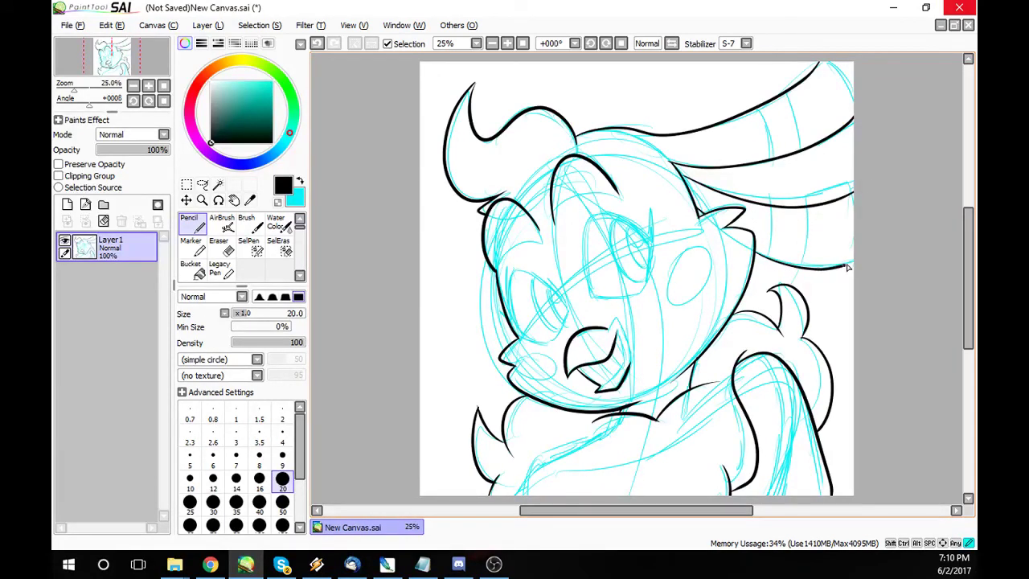
pyautogui.moveTo(852, 194); pyautogui.dragTo(846, 267)
pyautogui.hotkey('ctrl', 'z')
pyautogui.moveTo(850, 194)
pyautogui.mouseDown()
pyautogui.moveTo(855, 234)
pyautogui.moveTo(839, 271)
pyautogui.mouseUp()
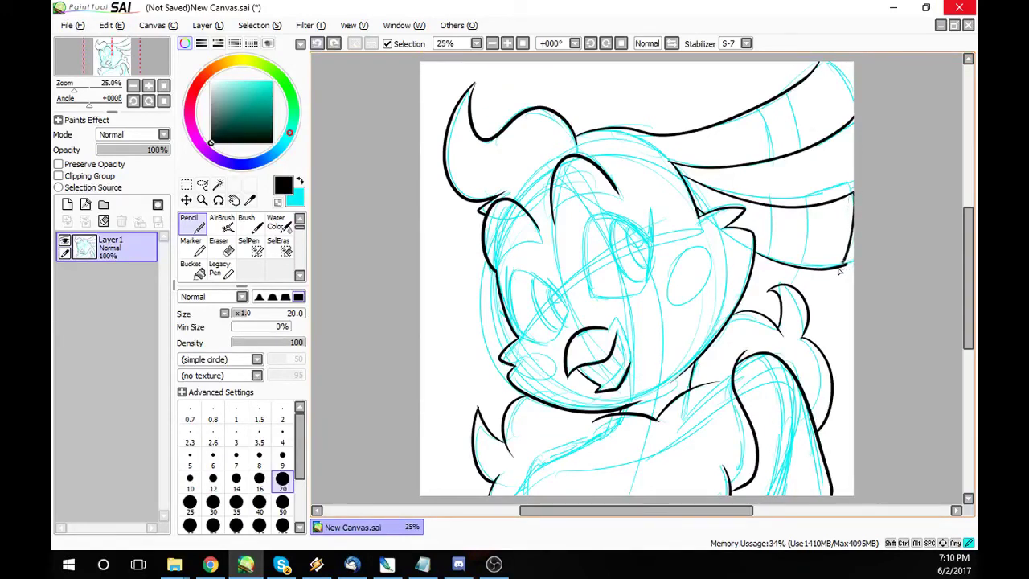
pyautogui.moveTo(826, 61); pyautogui.dragTo(855, 110)
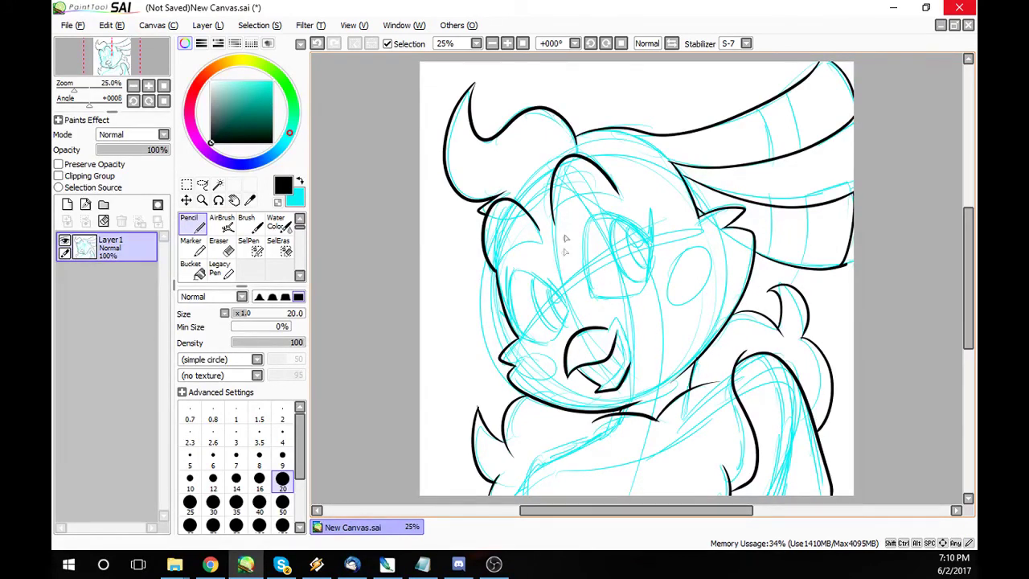
# Ink the eyebrow and the left, top and pointed brow edges of the eye.
pyautogui.moveTo(555, 229); pyautogui.dragTo(623, 202)
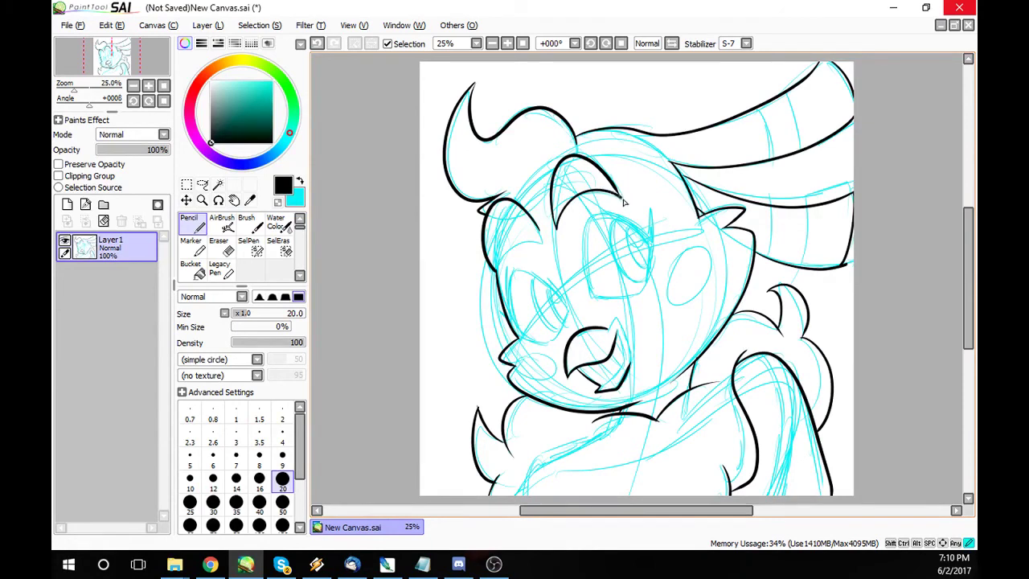
pyautogui.hotkey('ctrl', 'z')
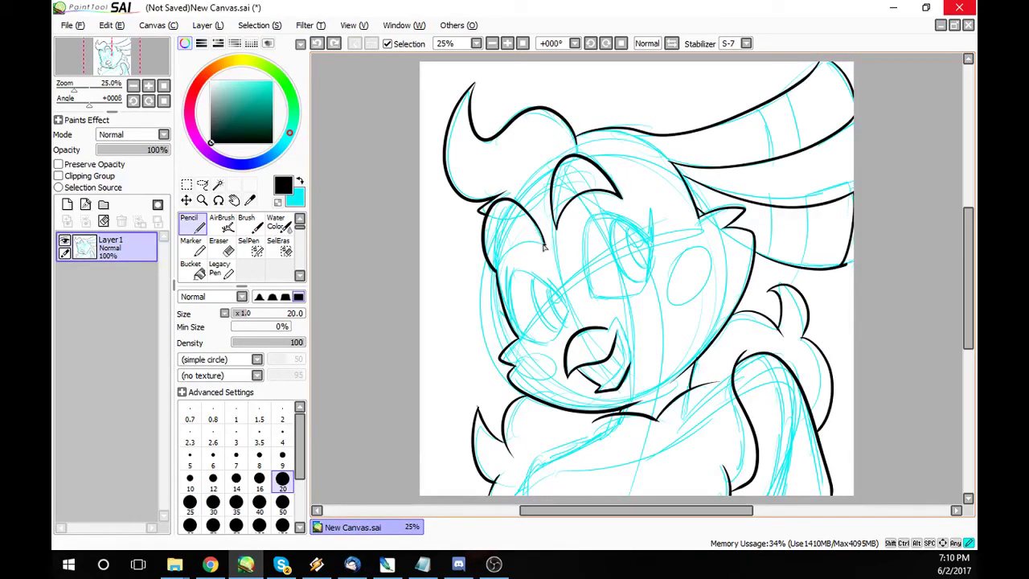
pyautogui.moveTo(499, 257); pyautogui.dragTo(500, 255)
pyautogui.moveTo(590, 289); pyautogui.dragTo(619, 217)
pyautogui.moveTo(651, 206); pyautogui.dragTo(646, 281)
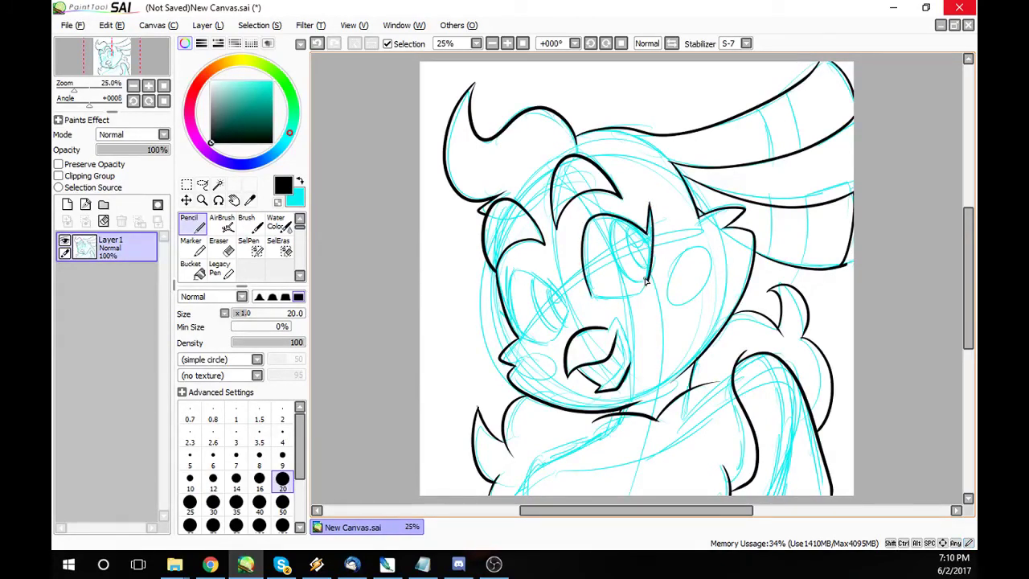
pyautogui.hotkey('alt', 'Tab')
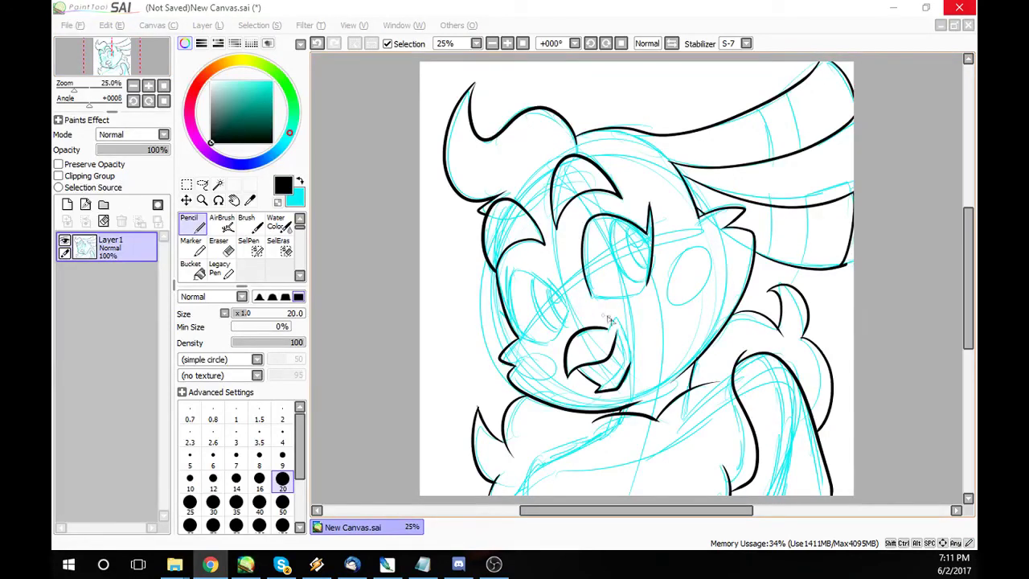
pyautogui.hotkey('alt', 'Tab')
# Ink the mouth edges and the outlines of both eyes.
pyautogui.moveTo(630, 354); pyautogui.dragTo(627, 365)
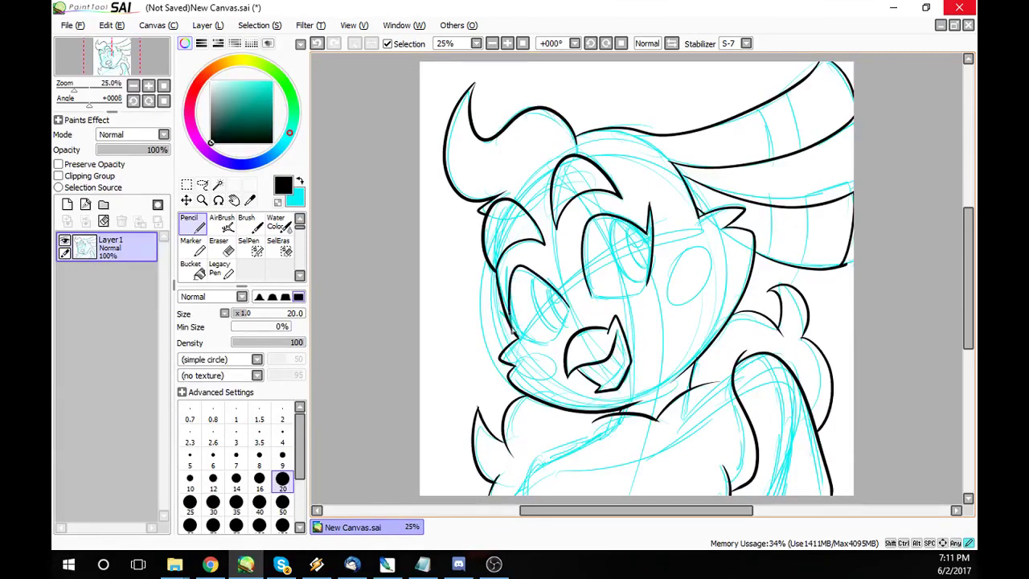
pyautogui.moveTo(494, 309); pyautogui.dragTo(564, 336)
pyautogui.moveTo(597, 283)
pyautogui.mouseDown()
pyautogui.moveTo(616, 300)
pyautogui.moveTo(649, 262)
pyautogui.mouseUp()
pyautogui.moveTo(615, 320)
pyautogui.mouseDown()
pyautogui.moveTo(625, 364)
pyautogui.moveTo(598, 374)
pyautogui.mouseUp()
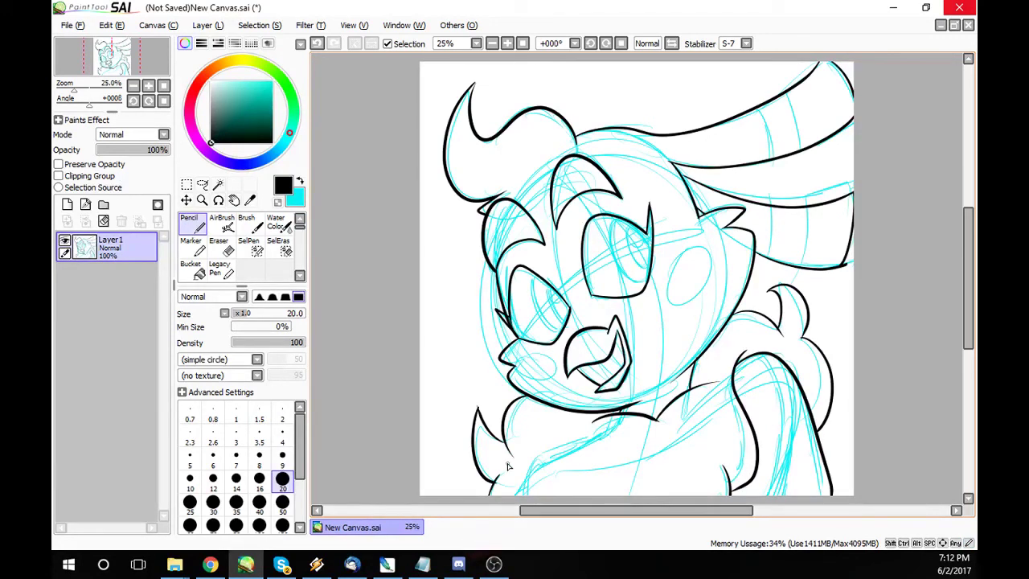
pyautogui.moveTo(614, 220)
pyautogui.mouseDown()
pyautogui.moveTo(634, 285)
pyautogui.moveTo(646, 280)
pyautogui.mouseUp()
pyautogui.hotkey('ctrl', 'z')
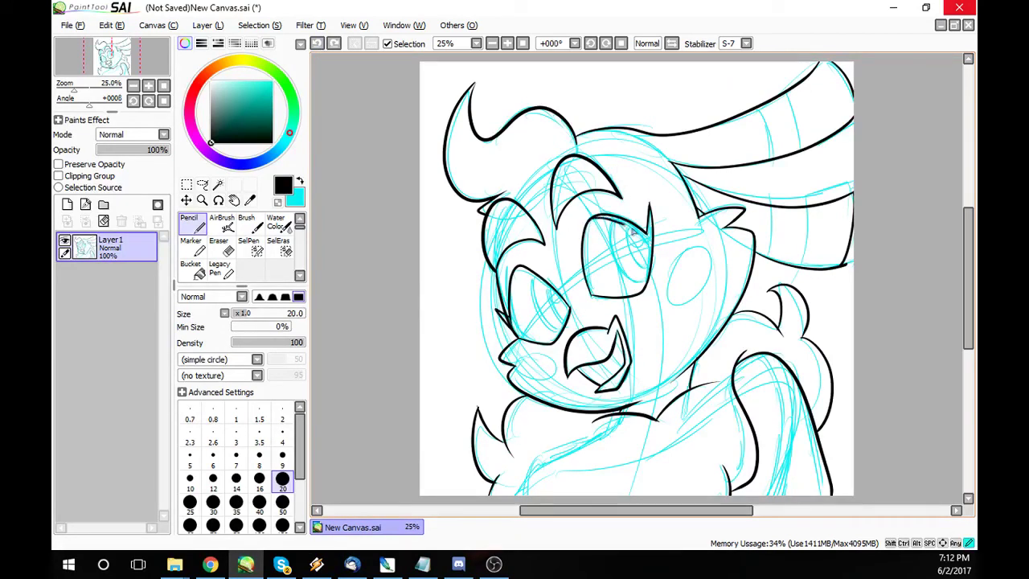
pyautogui.moveTo(632, 231); pyautogui.dragTo(648, 285)
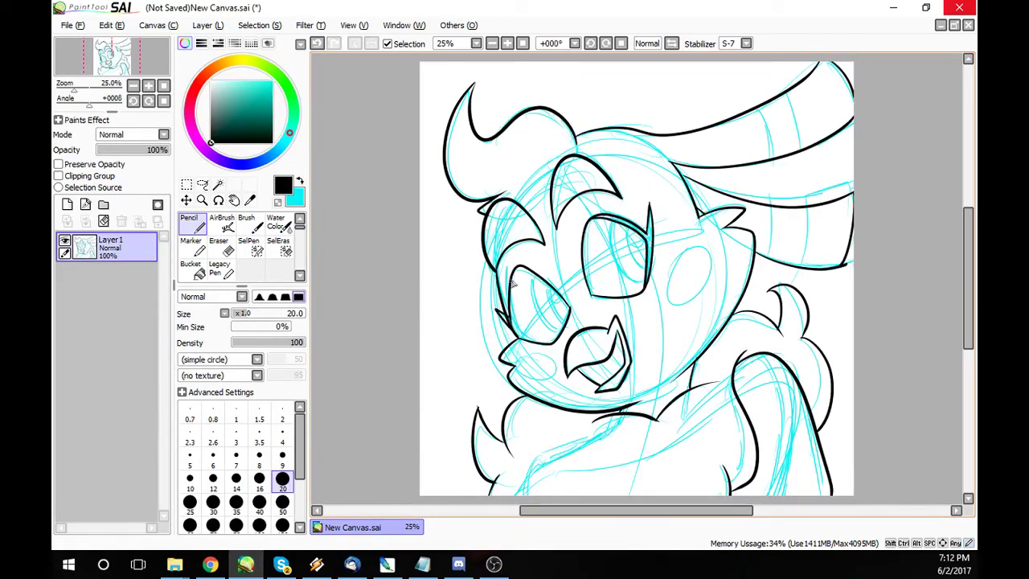
pyautogui.moveTo(537, 277); pyautogui.dragTo(518, 276)
# At brush size 14, ink horn ridges, the oval cheek patch and the eye pupils.
pyautogui.press('[')
pyautogui.press('[')
pyautogui.moveTo(803, 266); pyautogui.dragTo(807, 205)
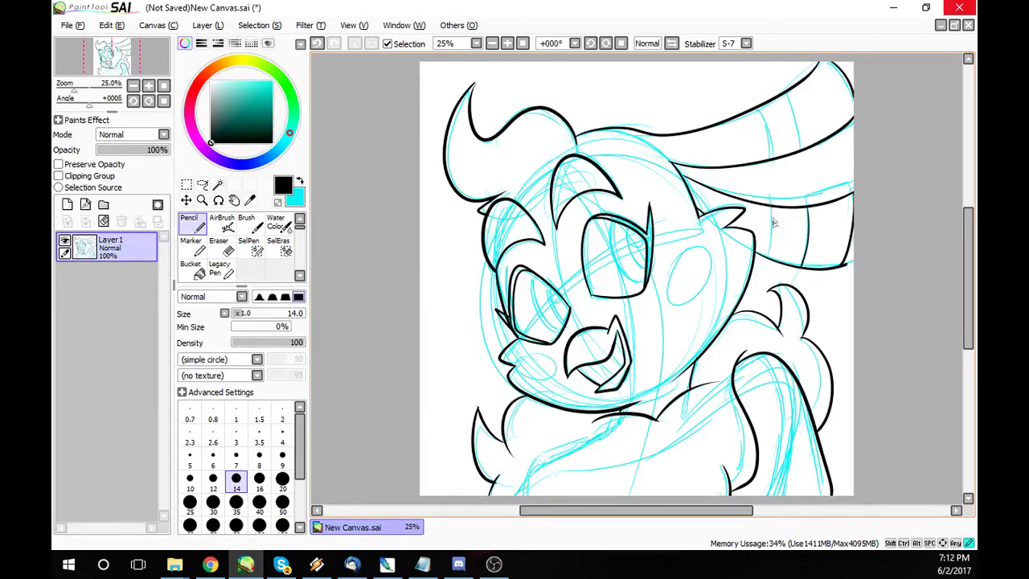
pyautogui.moveTo(789, 91); pyautogui.dragTo(806, 134)
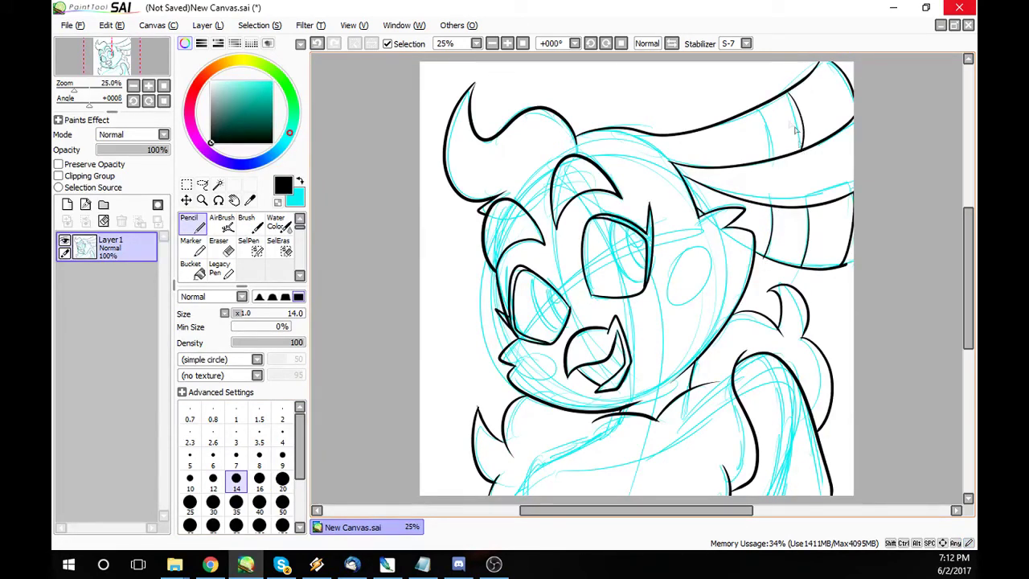
pyautogui.moveTo(688, 248); pyautogui.dragTo(701, 246)
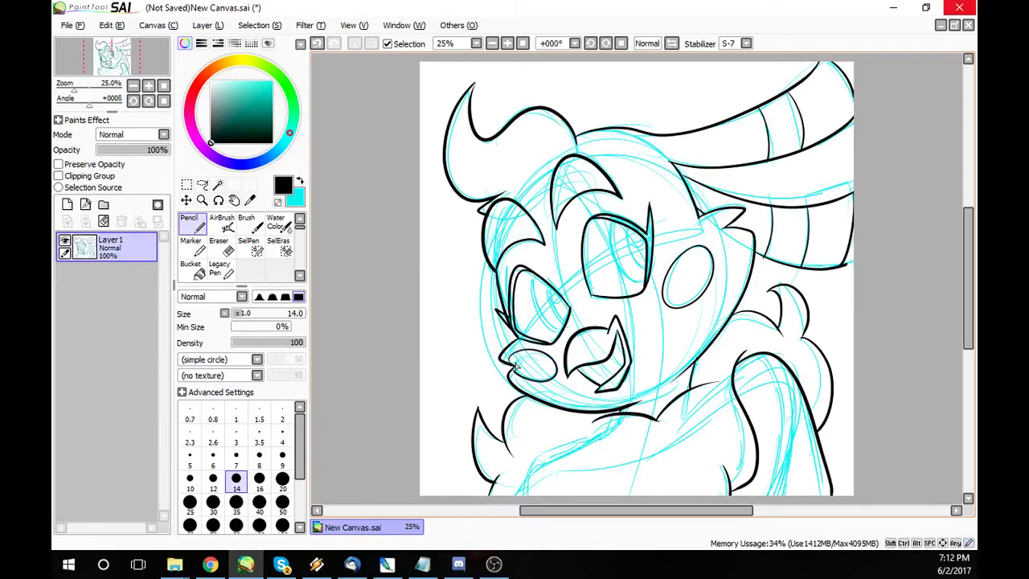
pyautogui.moveTo(635, 237); pyautogui.dragTo(643, 248)
pyautogui.click(548, 299)
pyautogui.moveTo(537, 273); pyautogui.dragTo(539, 299)
# Thicken the lower mouth line, ink lines down the arm, and switch the colour to white.
pyautogui.moveTo(609, 384)
pyautogui.mouseDown()
pyautogui.moveTo(604, 366)
pyautogui.moveTo(619, 366)
pyautogui.moveTo(621, 350)
pyautogui.mouseUp()
pyautogui.moveTo(762, 360); pyautogui.dragTo(794, 507)
pyautogui.moveTo(772, 354); pyautogui.dragTo(811, 455)
pyautogui.moveTo(794, 401); pyautogui.dragTo(816, 495)
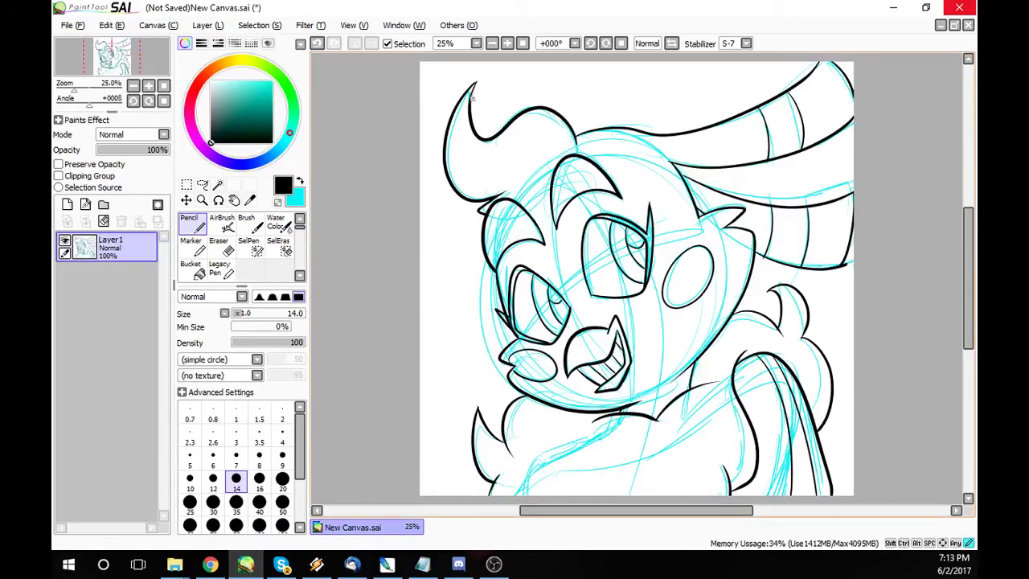
pyautogui.press('x')
pyautogui.keyDown('alt'); pyautogui.click(477, 80); pyautogui.keyUp('alt')
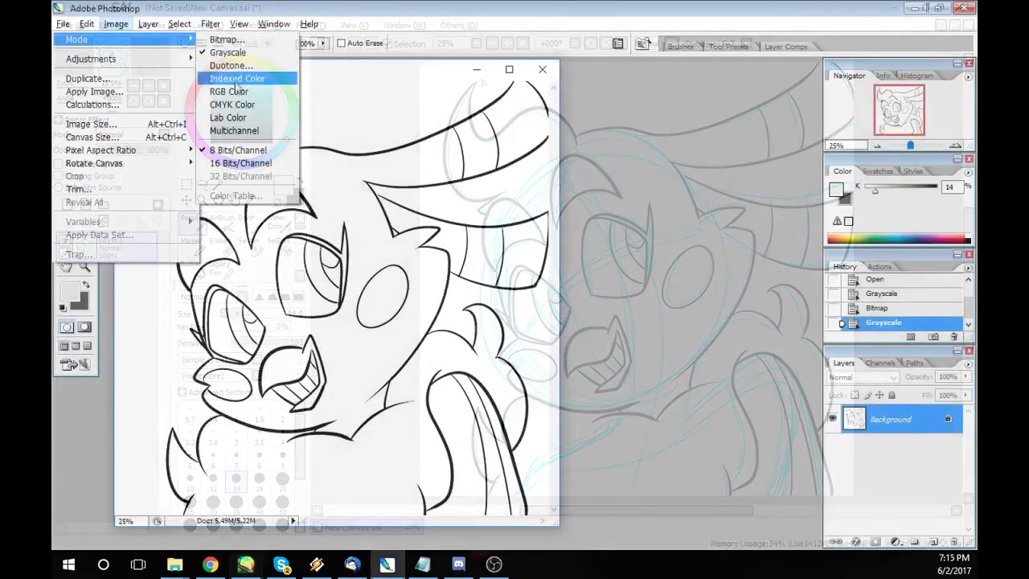
# Convert the image to RGB and fill both eyelids and pupils black.
pyautogui.click(241, 76)
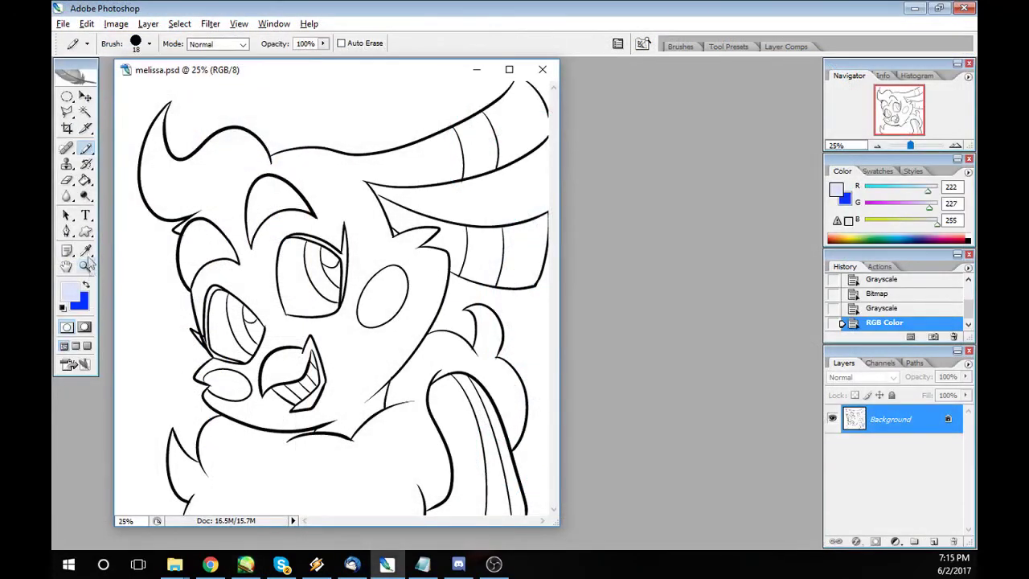
pyautogui.press('i')
pyautogui.click(177, 150)
pyautogui.click(86, 180)
pyautogui.click(329, 243)
pyautogui.click(333, 272)
pyautogui.click(252, 328)
pyautogui.click(206, 294)
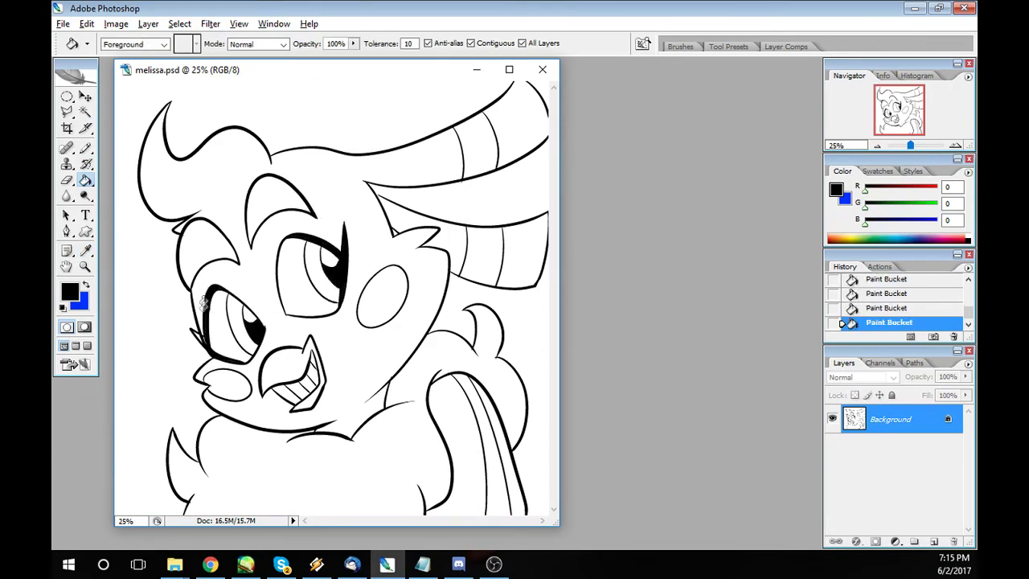
# Close the line gap beside the left eye and fill the head purple.
pyautogui.click(86, 149)
pyautogui.moveTo(202, 337); pyautogui.dragTo(206, 344)
pyautogui.press('g')
pyautogui.click(227, 161)
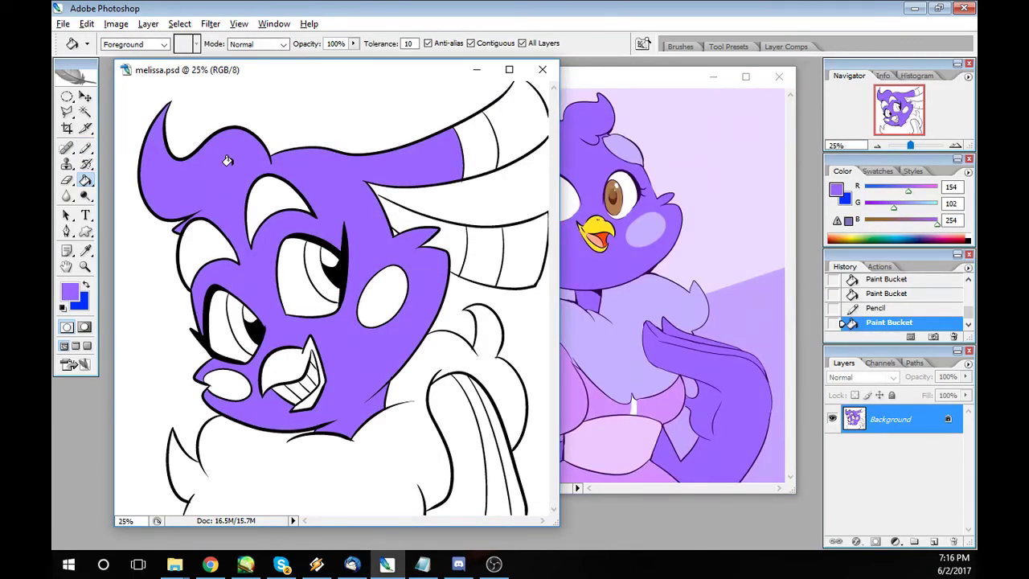
# Fill both cheeks, the inner ear and the lower chin light lavender from the reference.
pyautogui.click(86, 251)
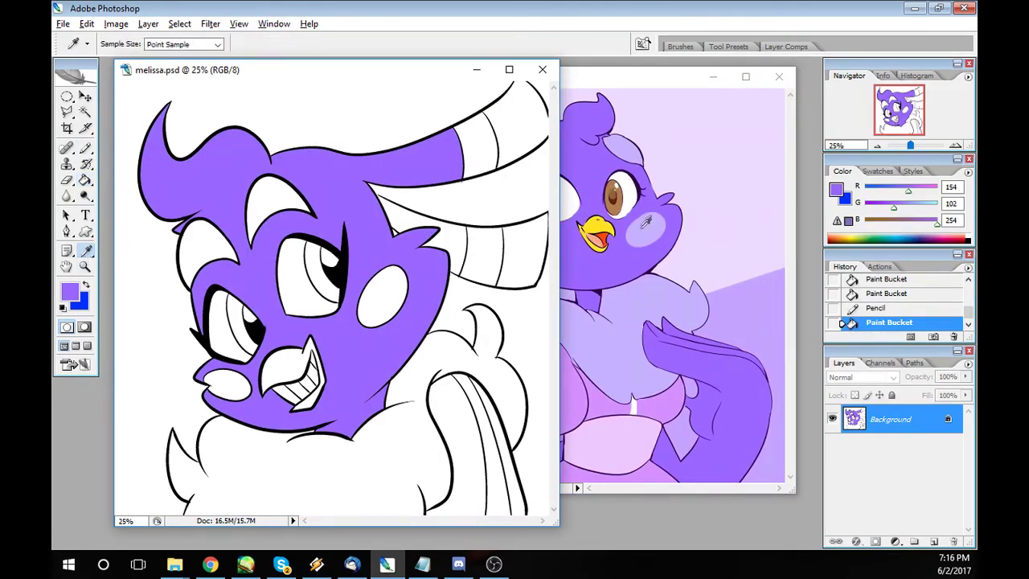
pyautogui.click(631, 140)
pyautogui.click(86, 180)
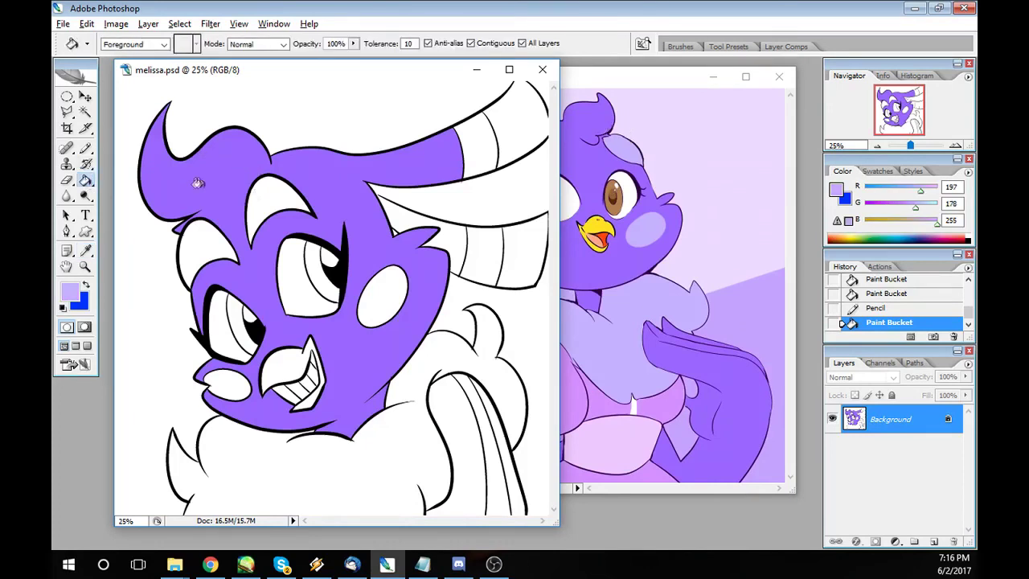
pyautogui.click(202, 237)
pyautogui.click(266, 200)
pyautogui.click(377, 286)
pyautogui.click(228, 388)
# Try a purple fill below the horn, undo it, and zoom in on the horn base.
pyautogui.click(86, 250)
pyautogui.click(213, 168)
pyautogui.press('g')
pyautogui.click(450, 235)
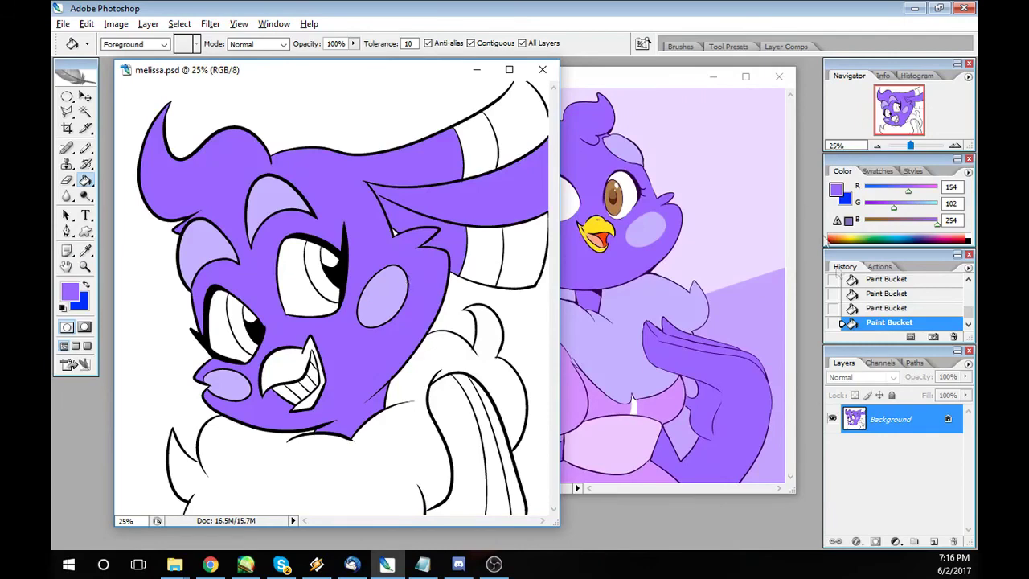
pyautogui.click(866, 308)
pyautogui.click(86, 266)
pyautogui.click(415, 201)
pyautogui.click(403, 241)
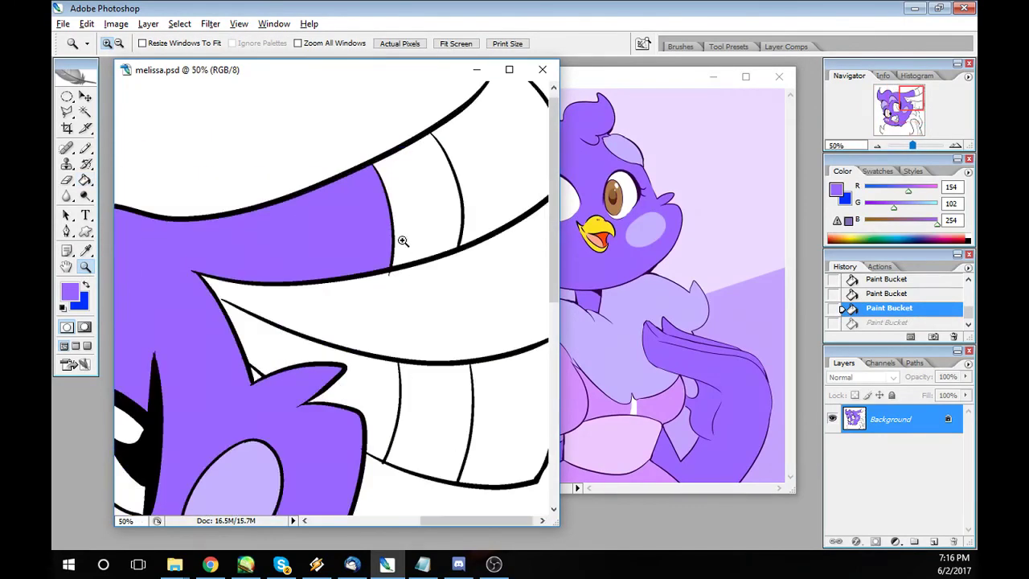
# Close the horn-base outline gap and fill the area under the horn purple.
pyautogui.click(86, 251)
pyautogui.click(152, 378)
pyautogui.click(86, 148)
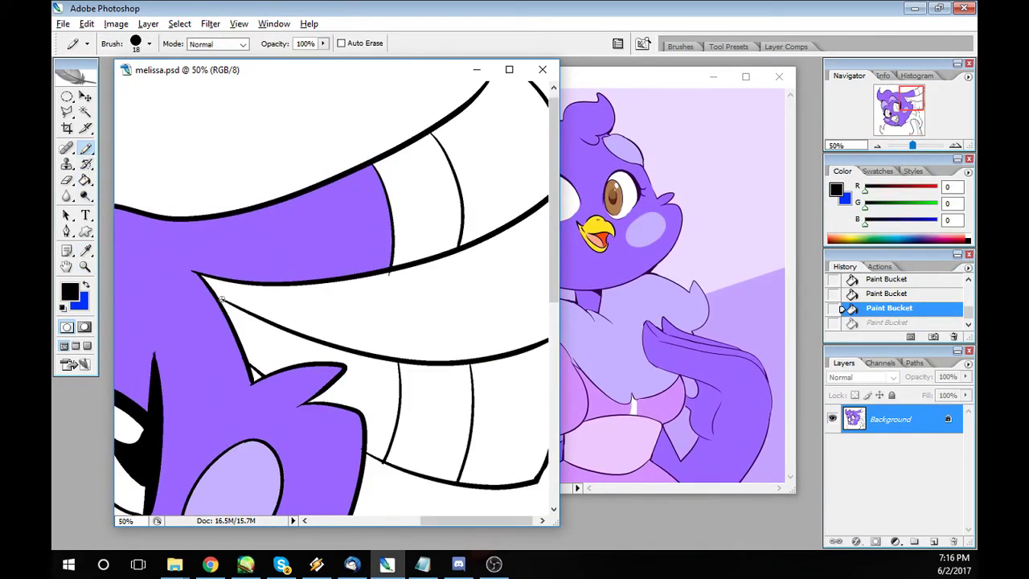
pyautogui.click(218, 298)
pyautogui.click(86, 250)
pyautogui.click(153, 241)
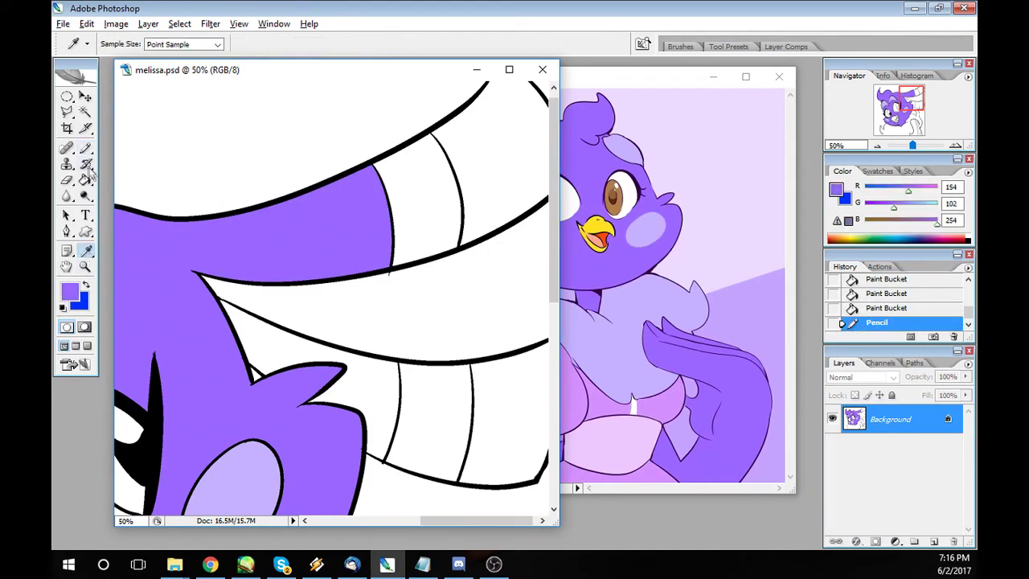
pyautogui.click(86, 180)
pyautogui.click(387, 382)
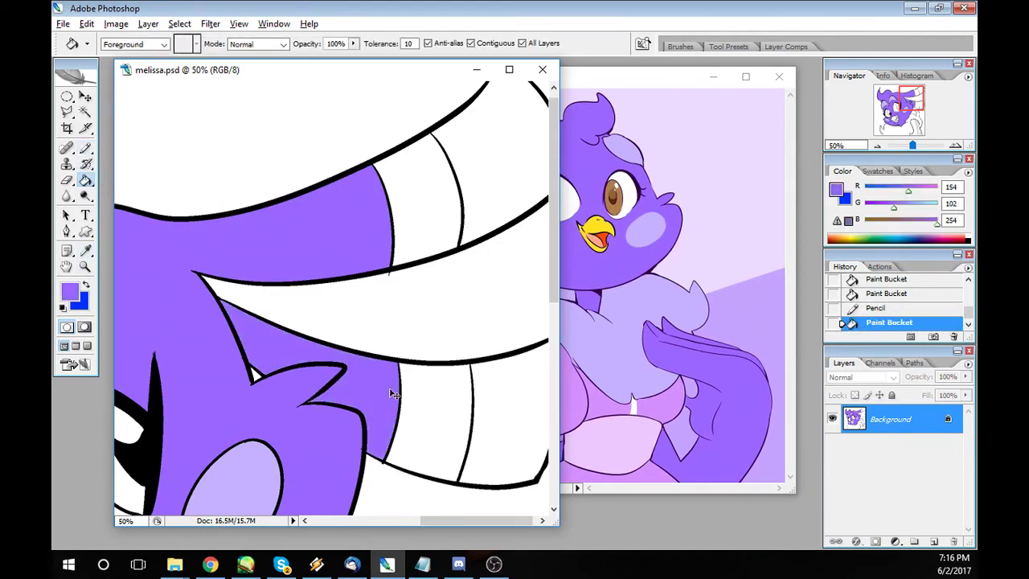
pyautogui.hotkey('ctrl', '-')
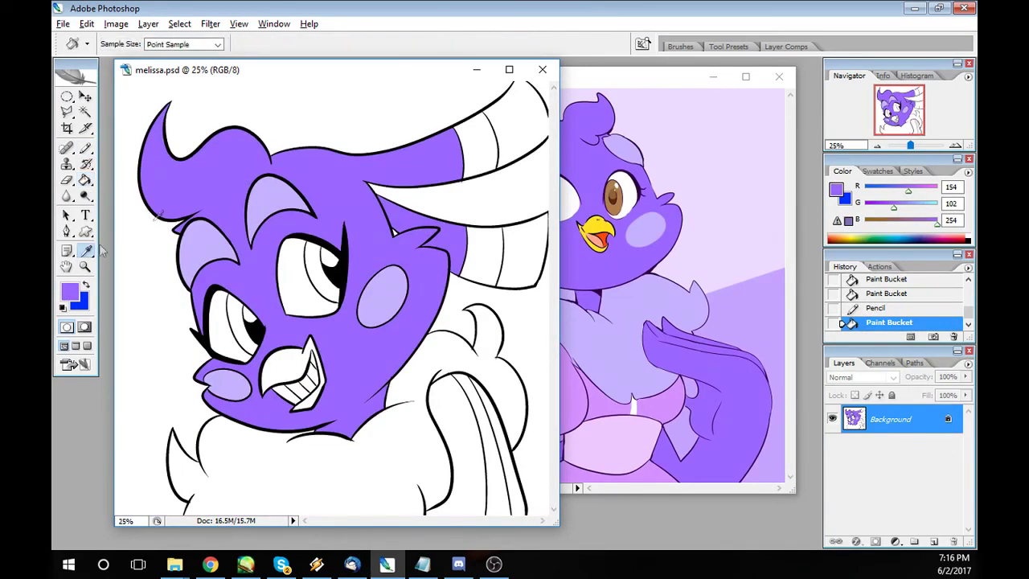
pyautogui.keyDown('alt'); pyautogui.click(597, 225); pyautogui.keyUp('alt')
# Undo a leaking beak fill and close the outline gap near the beak tip in black.
pyautogui.click(286, 366)
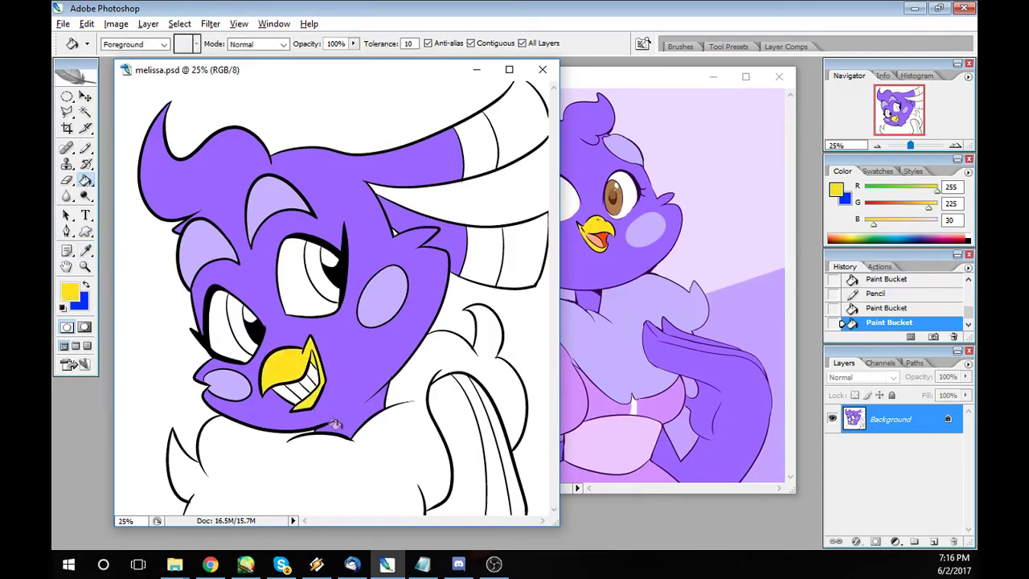
pyautogui.hotkey('ctrl', 'z')
pyautogui.press('z')
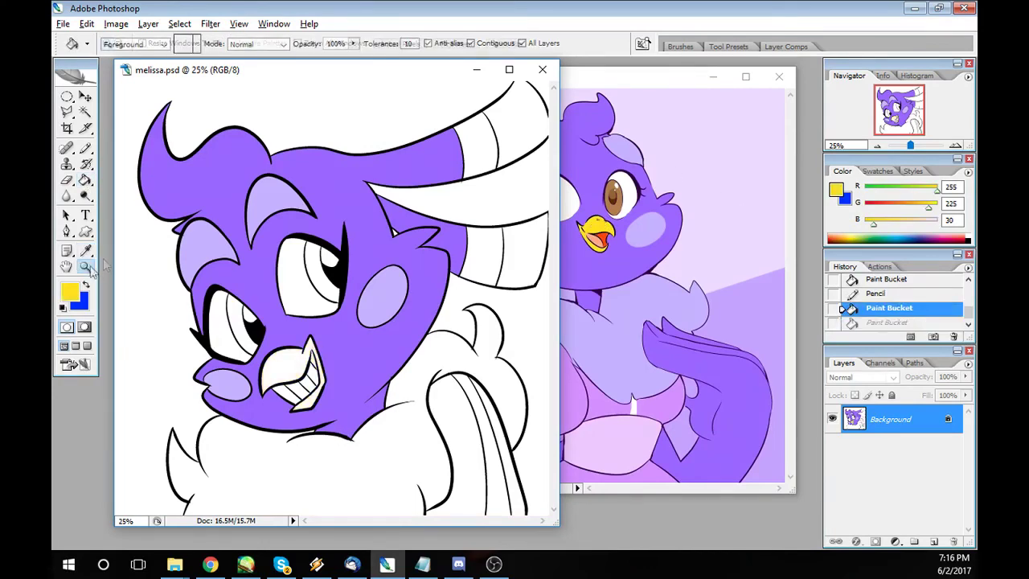
pyautogui.click(347, 378)
pyautogui.click(345, 296)
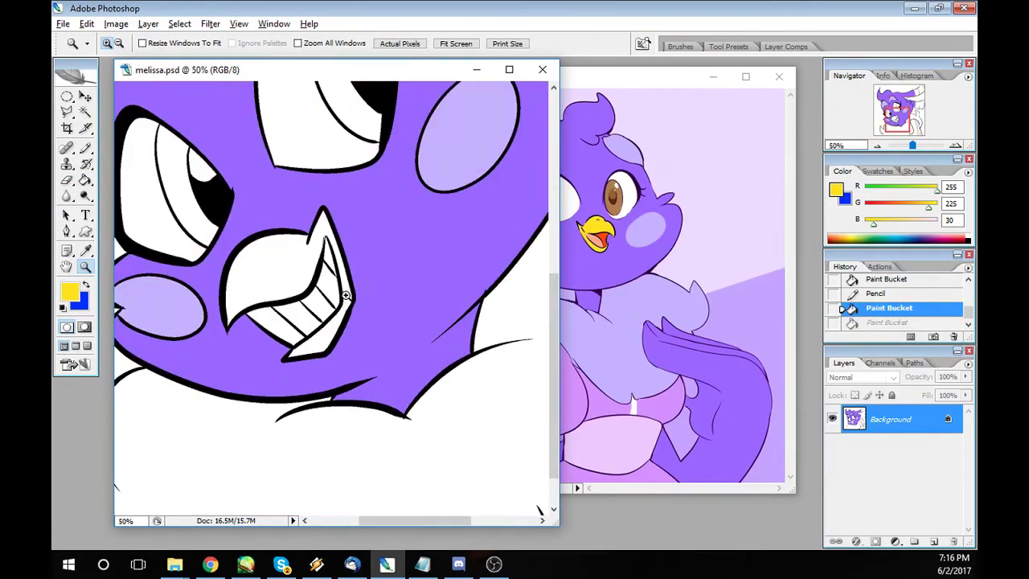
pyautogui.click(87, 251)
pyautogui.click(86, 286)
pyautogui.click(330, 235)
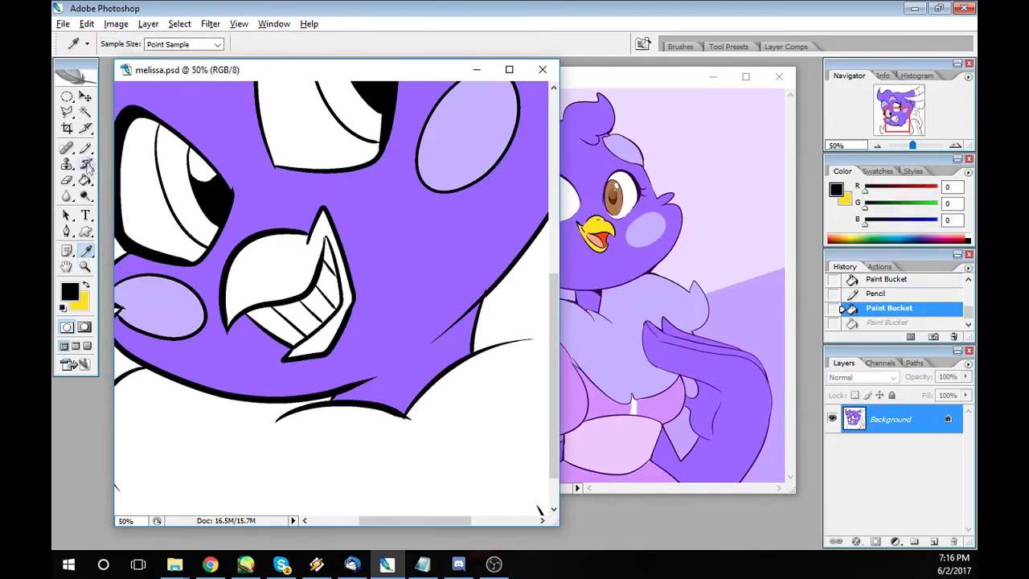
pyautogui.press('b')
pyautogui.moveTo(325, 235); pyautogui.dragTo(324, 244)
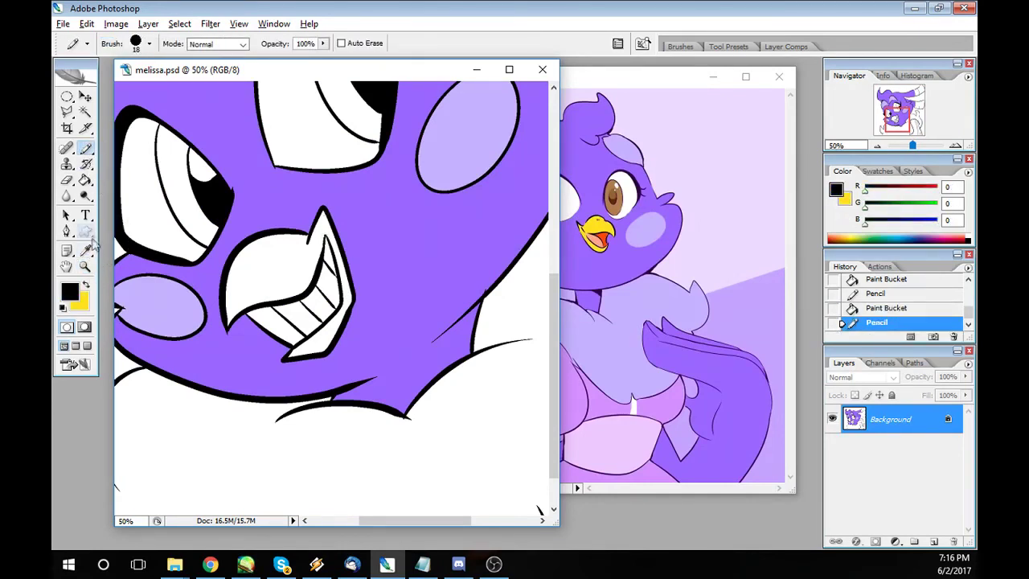
# Fill the beak yellow and zoom back out to the whole head.
pyautogui.keyDown('alt'); pyautogui.click(241, 206); pyautogui.keyUp('alt')
pyautogui.click(237, 200)
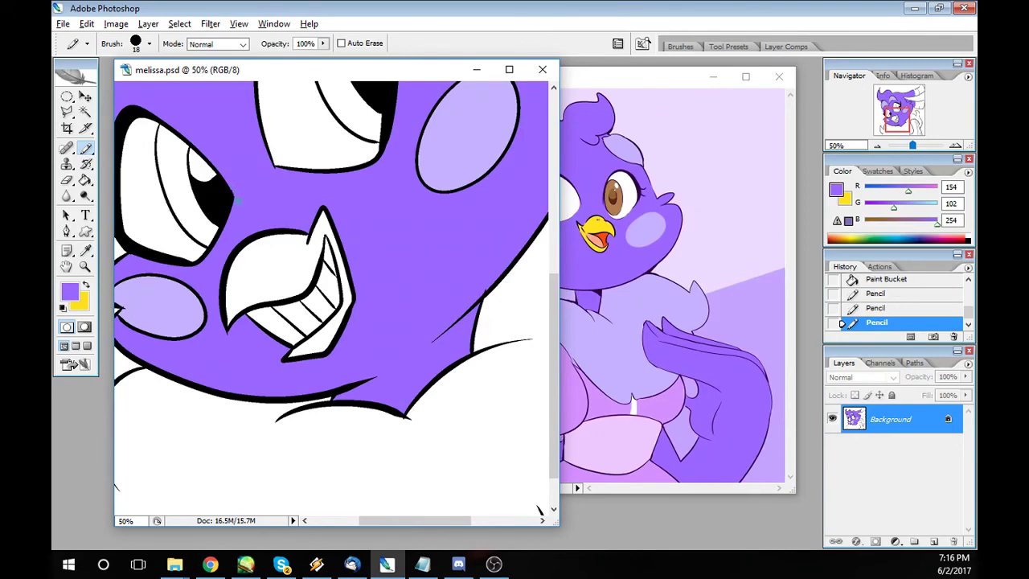
pyautogui.click(87, 286)
pyautogui.press('g')
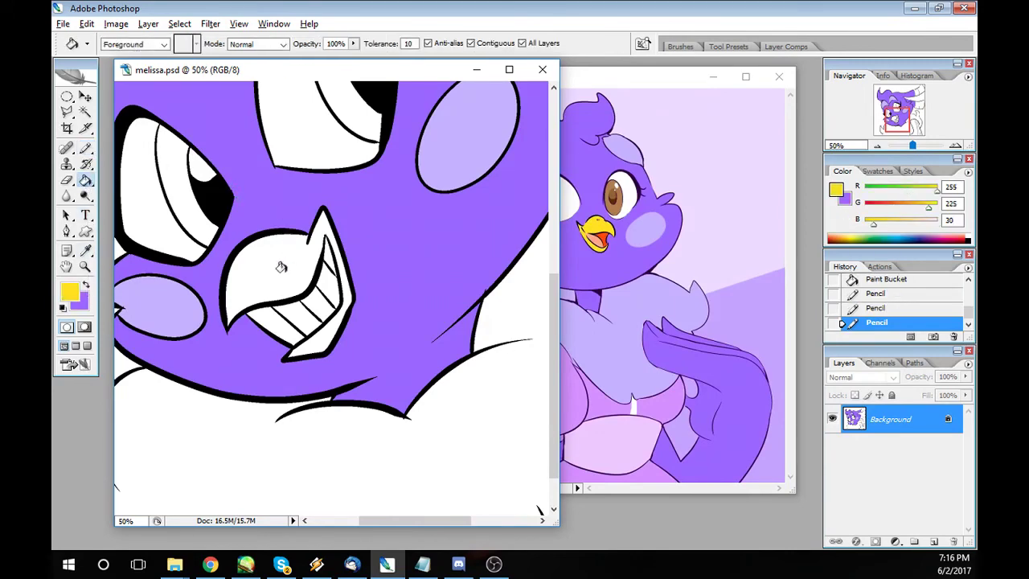
pyautogui.click(279, 267)
pyautogui.hotkey('ctrl', '-')
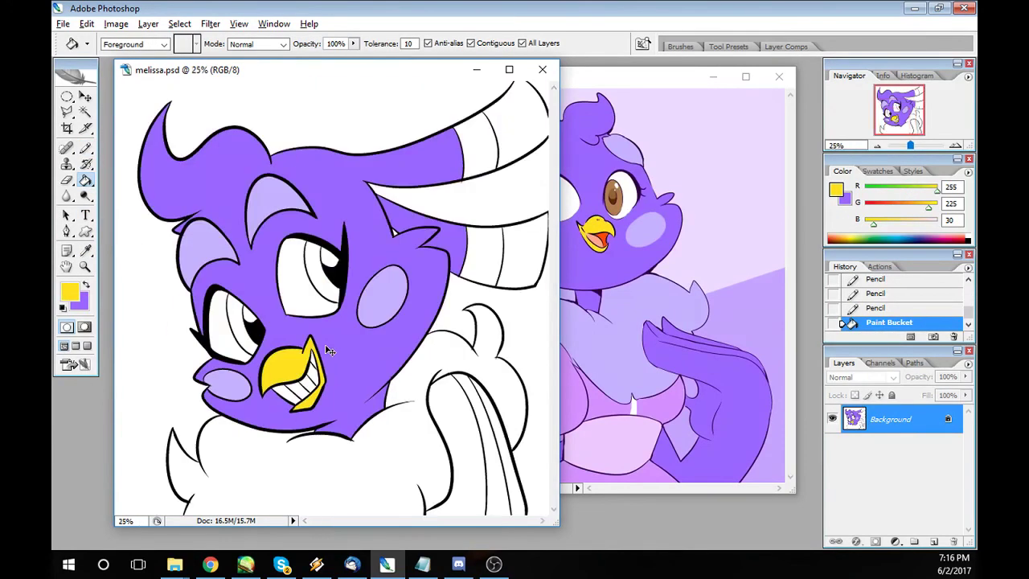
# Fill both eye irises with brown sampled from the reference image.
pyautogui.keyDown('alt'); pyautogui.click(620, 202); pyautogui.keyUp('alt')
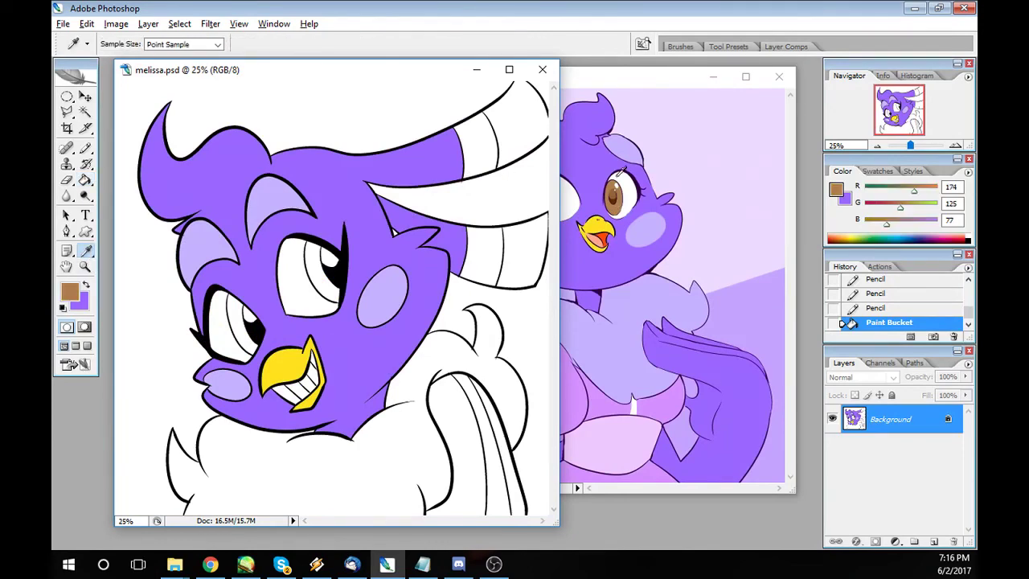
pyautogui.click(237, 309)
pyautogui.click(315, 294)
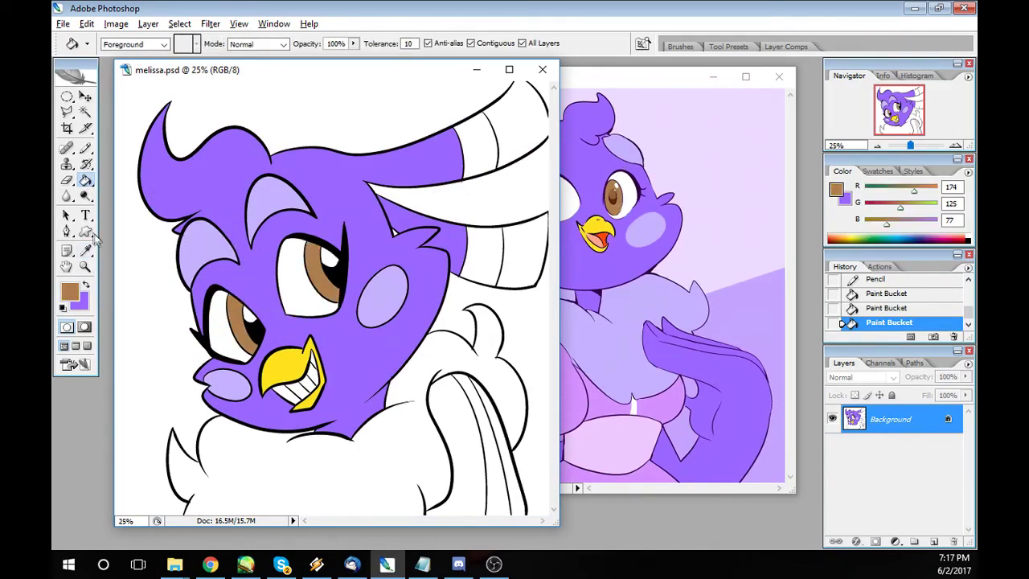
pyautogui.click(86, 250)
pyautogui.click(619, 73)
pyautogui.click(592, 95)
pyautogui.click(537, 94)
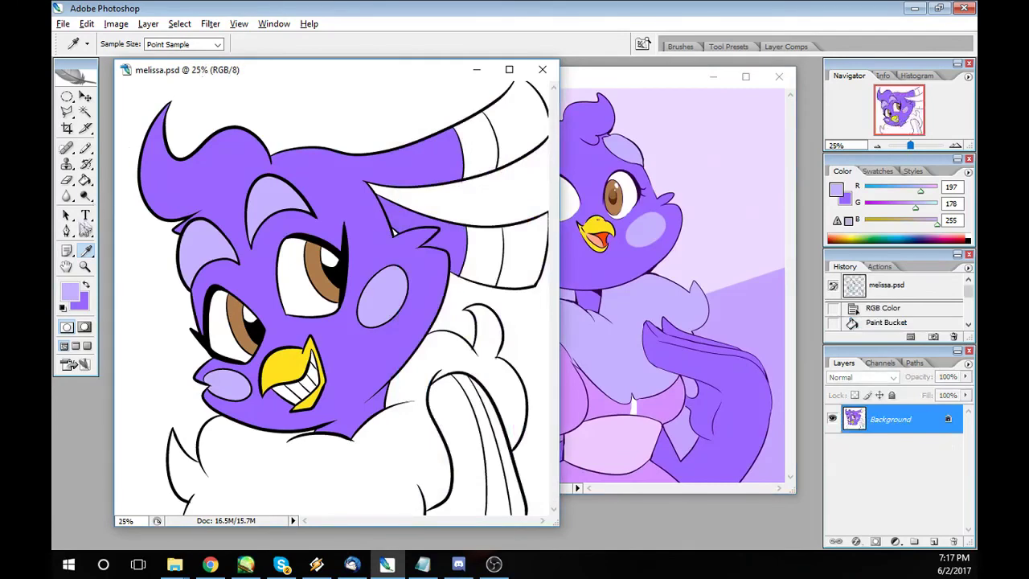
# Fill the horn's upper and lower bands lavender sampled from the reference.
pyautogui.press('g')
pyautogui.click(478, 131)
pyautogui.click(438, 245)
pyautogui.press('i')
pyautogui.click(619, 77)
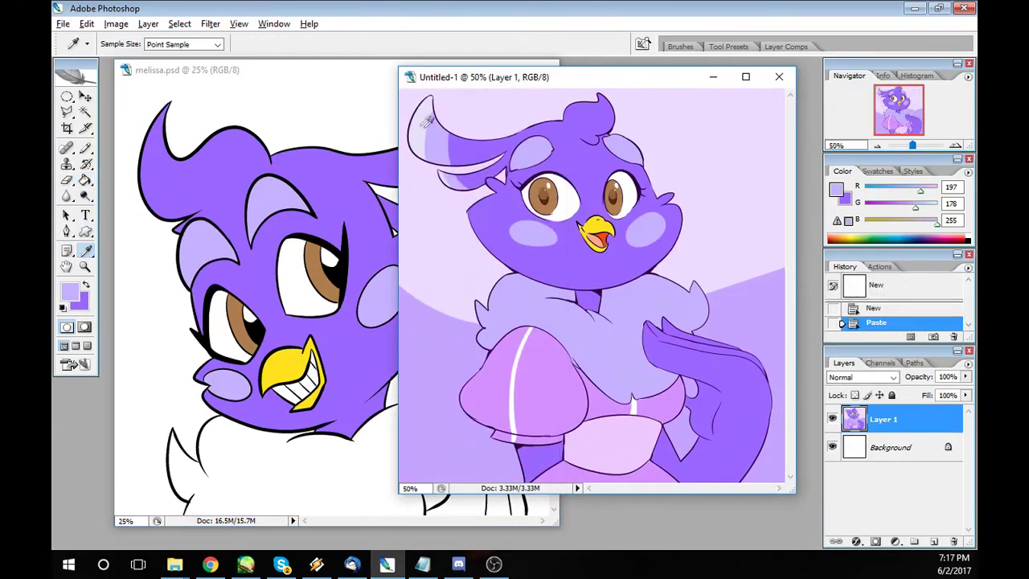
pyautogui.click(426, 119)
pyautogui.click(321, 70)
pyautogui.press('g')
pyautogui.click(515, 128)
pyautogui.click(515, 257)
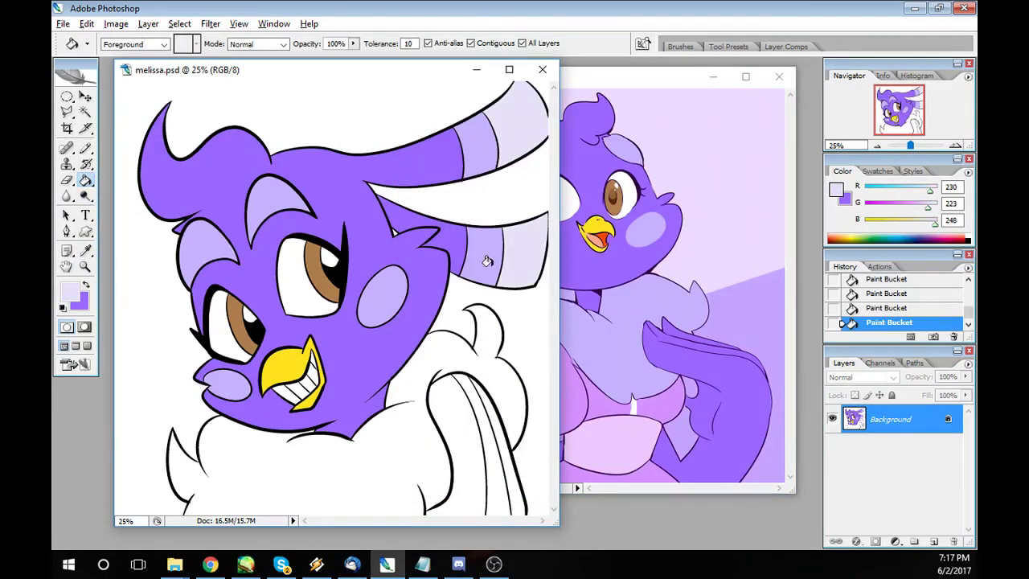
# Fill both wing stripes pink-purple and the chest fluff light lavender.
pyautogui.press('i')
pyautogui.click(610, 369)
pyautogui.press('g')
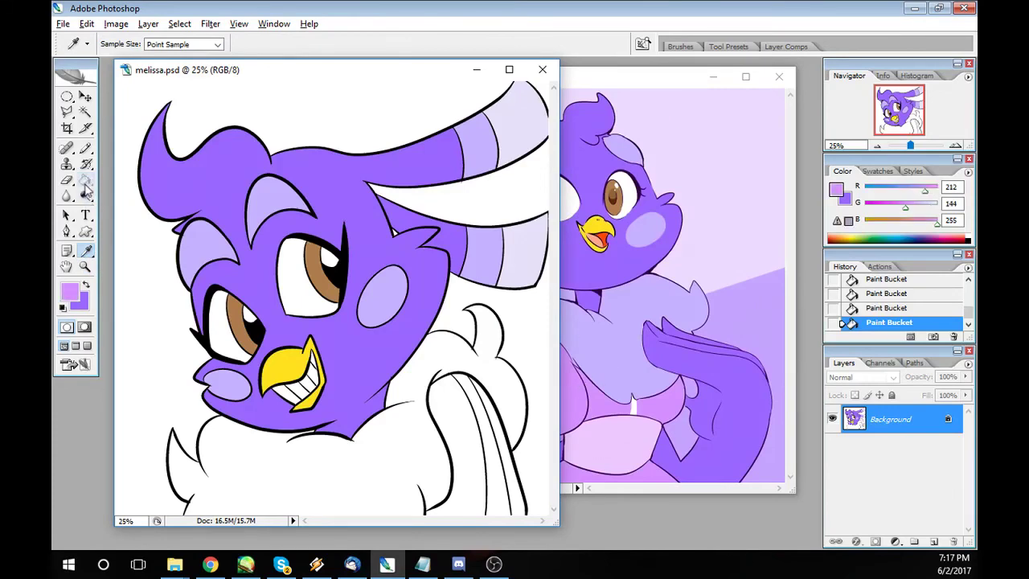
pyautogui.click(452, 430)
pyautogui.click(500, 456)
pyautogui.press('i')
pyautogui.click(596, 354)
pyautogui.press('g')
pyautogui.click(351, 479)
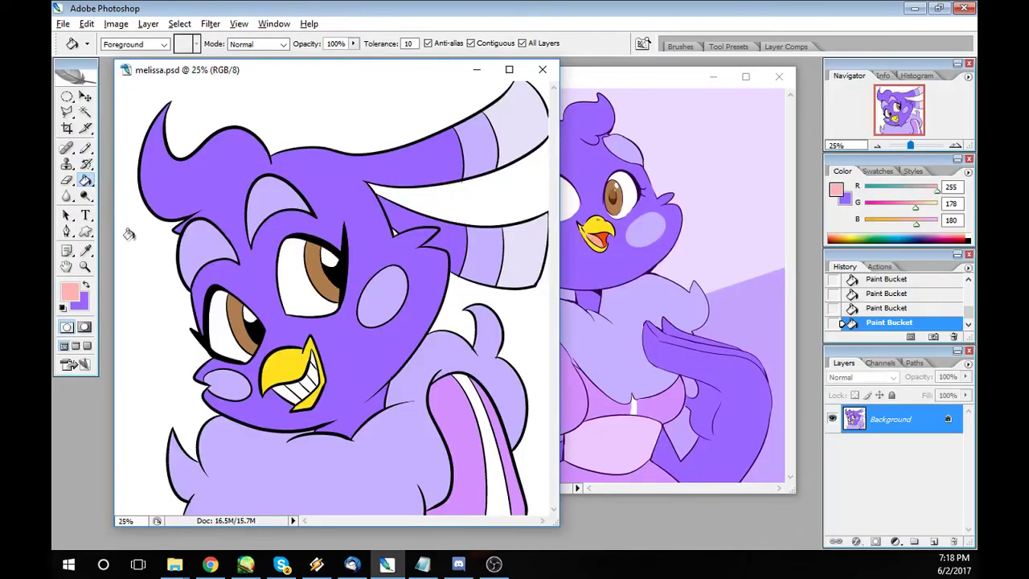
# Fill the background pink on both sides of the character and clear the selection.
pyautogui.click(126, 230)
pyautogui.press('Tab')
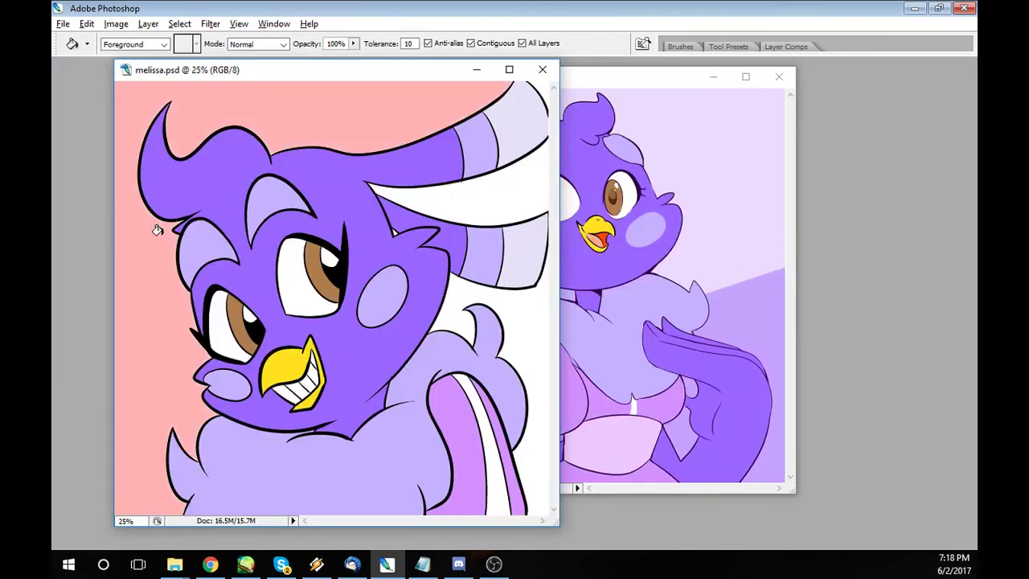
pyautogui.click(509, 195)
pyautogui.click(521, 294)
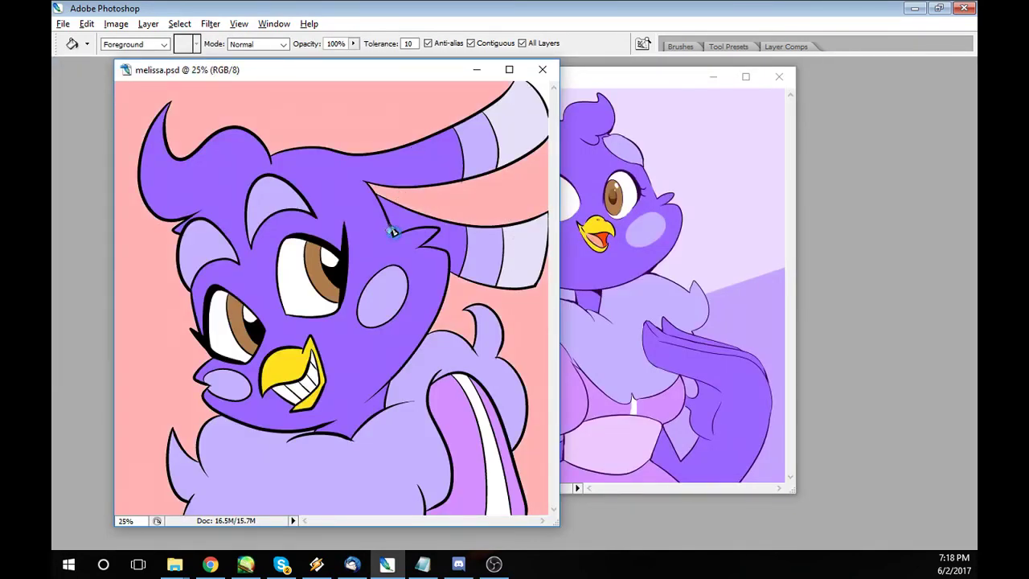
pyautogui.press('Tab')
pyautogui.click(180, 23)
pyautogui.click(197, 55)
pyautogui.click(85, 266)
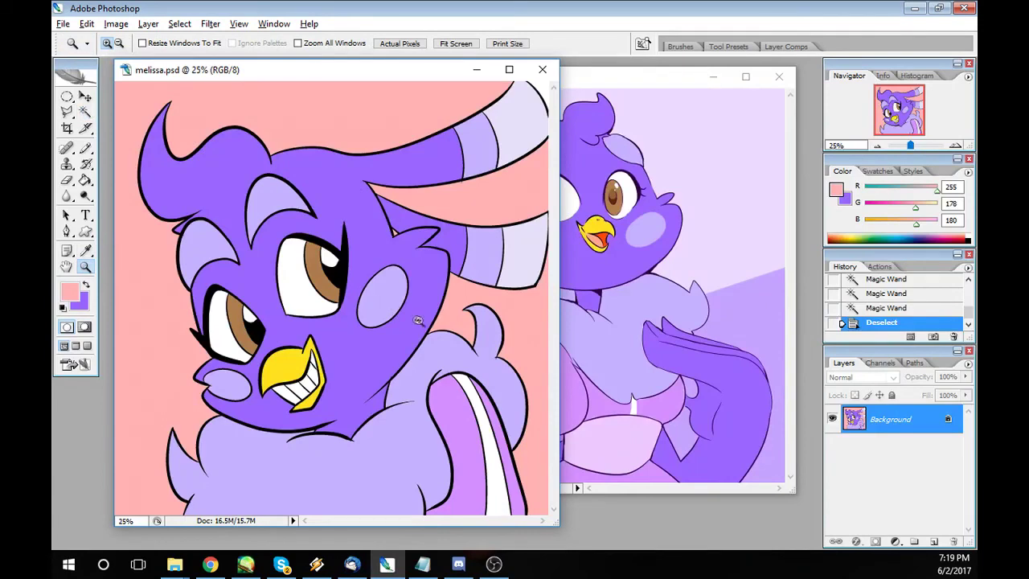
# Zoom in on the cheek and sample its light purple colour.
pyautogui.click(418, 323)
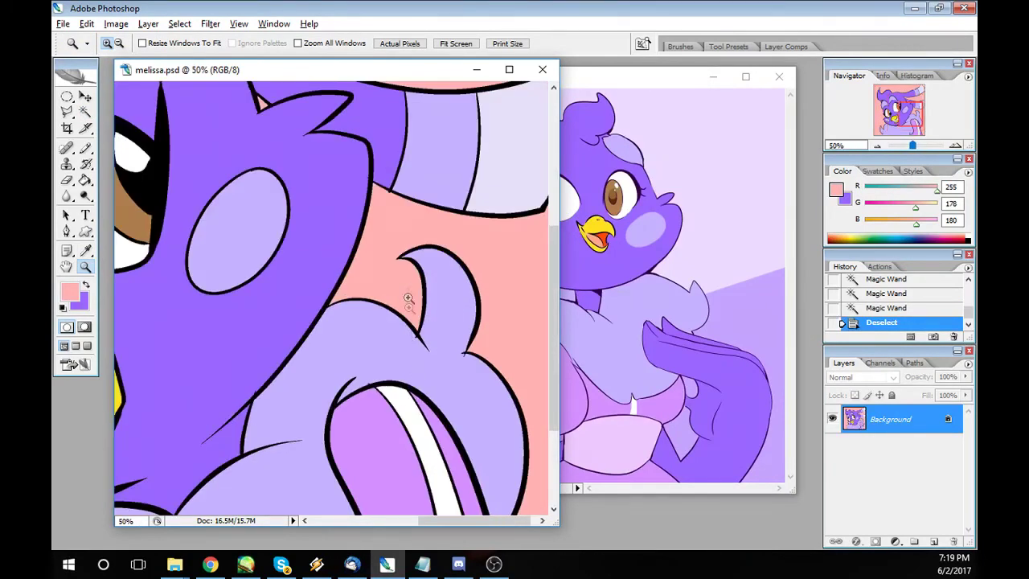
pyautogui.click(85, 250)
pyautogui.click(230, 223)
pyautogui.click(85, 180)
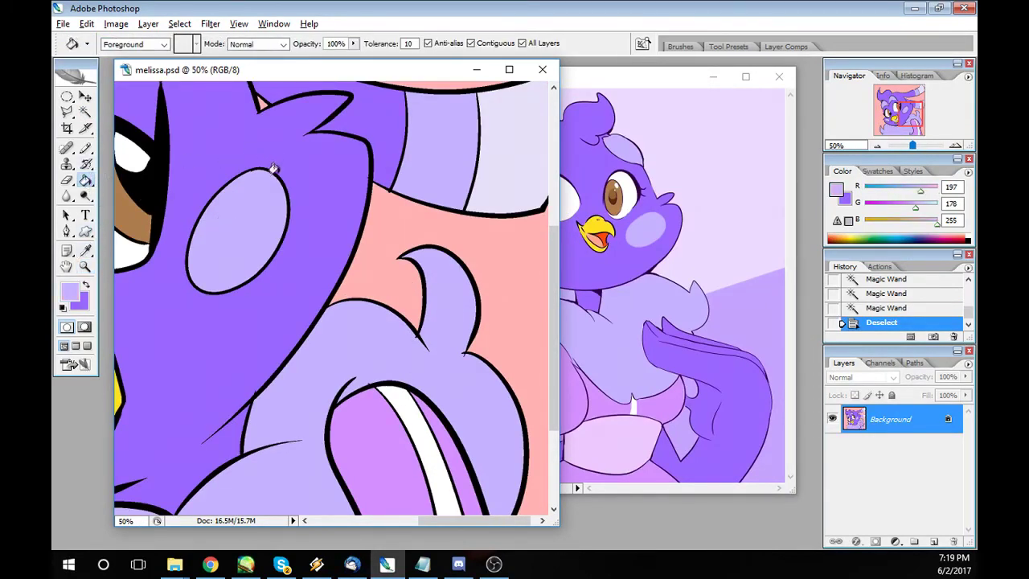
# Fill the cheek light purple, select the black face outline, and zoom into the left cheek.
pyautogui.click(280, 175)
pyautogui.moveTo(461, 520); pyautogui.dragTo(367, 521)
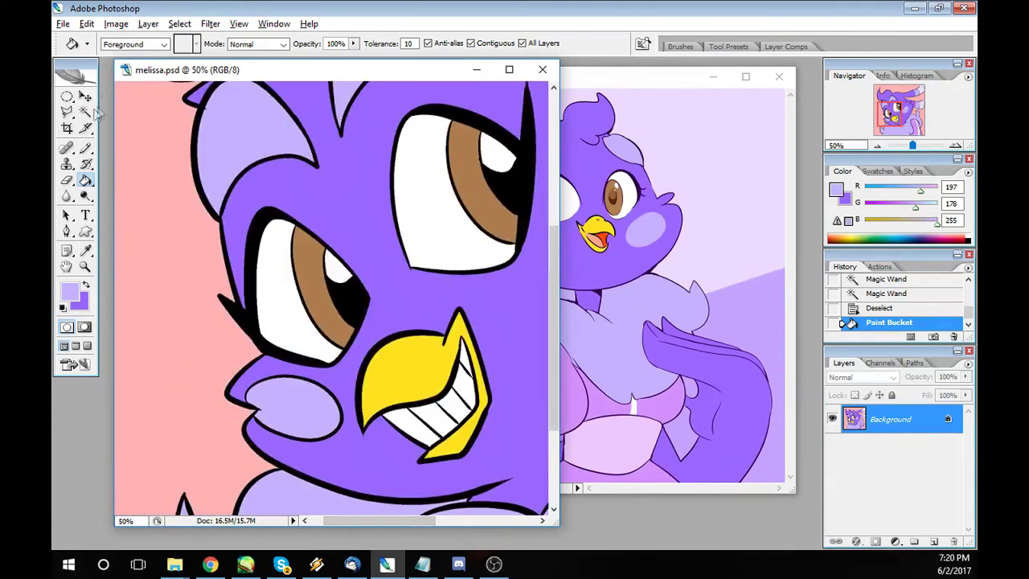
pyautogui.click(85, 112)
pyautogui.click(331, 393)
pyautogui.press('z')
pyautogui.click(332, 393)
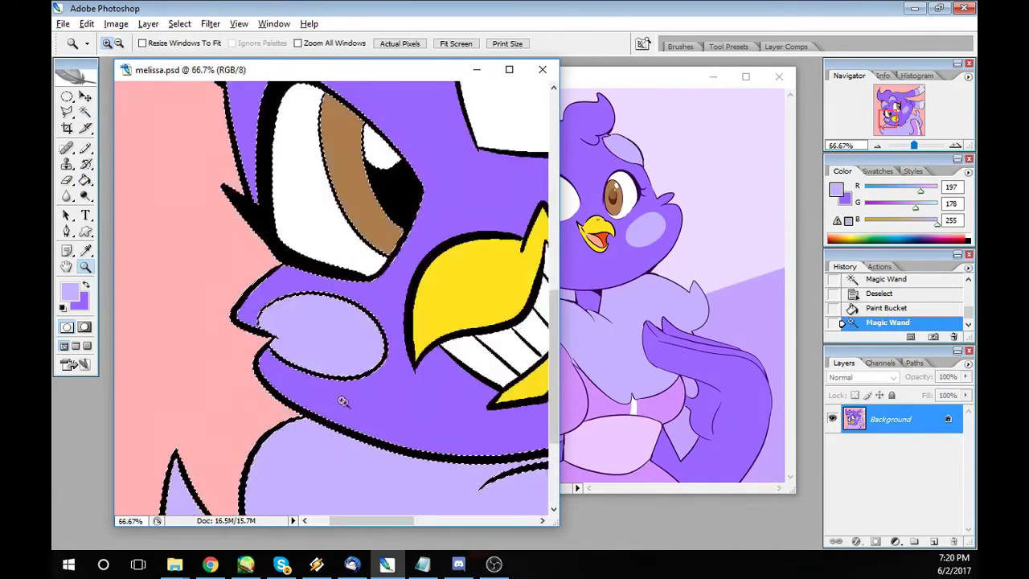
pyautogui.click(322, 295)
# Patch the left cheek outline gaps, refill the cheek light lavender, and deselect.
pyautogui.press('b')
pyautogui.moveTo(234, 312); pyautogui.dragTo(251, 354)
pyautogui.click(259, 350)
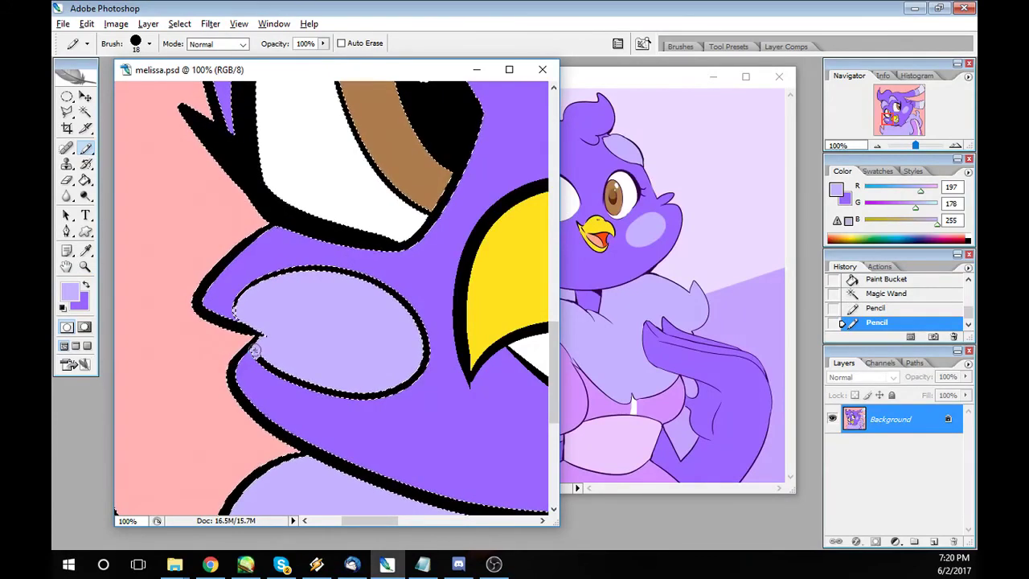
pyautogui.press('g')
pyautogui.click(394, 286)
pyautogui.click(180, 23)
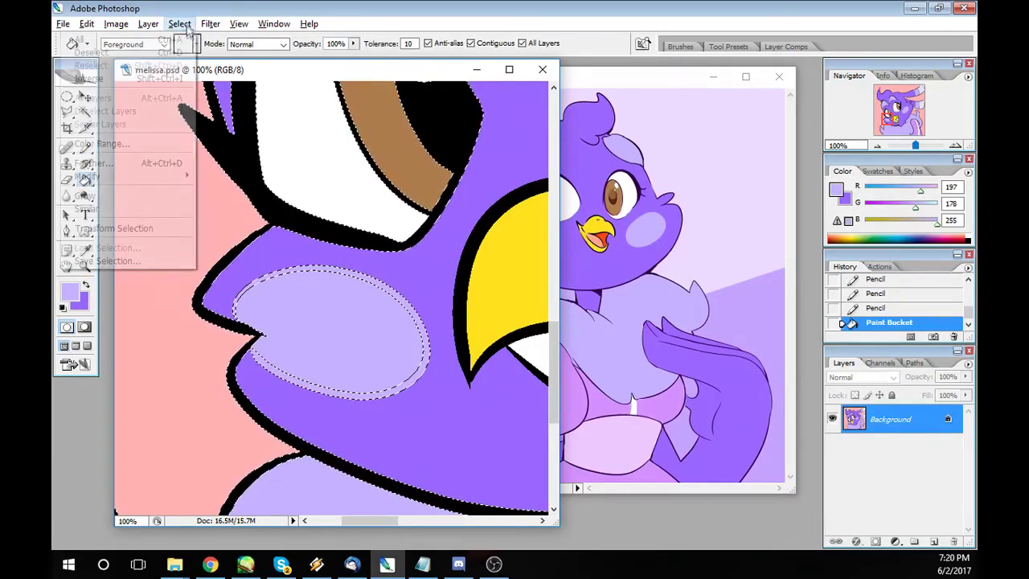
pyautogui.click(205, 50)
# Zoom out to the whole character, then zoom in on the horn.
pyautogui.hotkey('ctrl', '-')
pyautogui.hotkey('ctrl', '-')
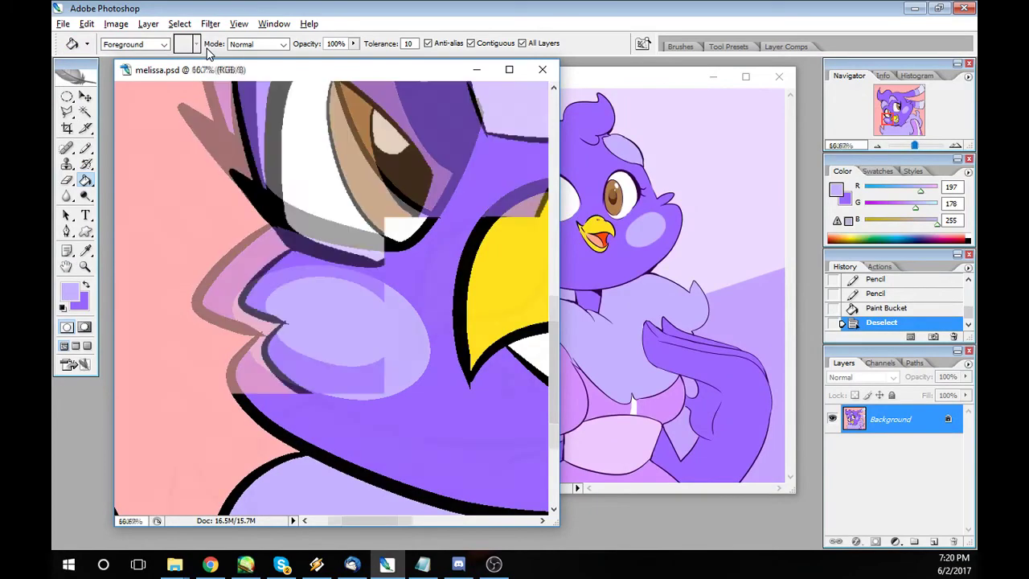
pyautogui.hotkey('ctrl', '-')
pyautogui.hotkey('ctrl', '-')
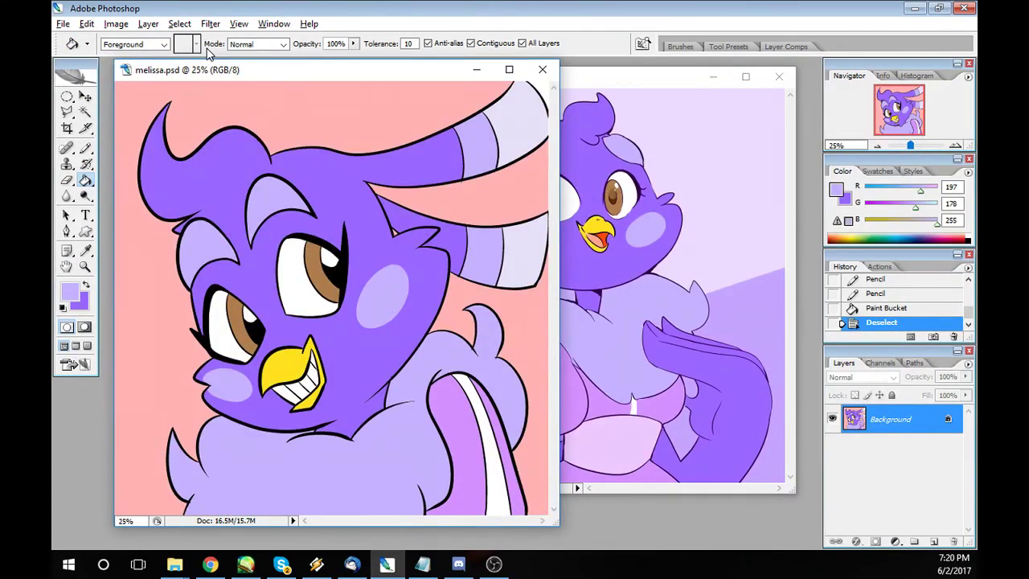
pyautogui.press('z')
pyautogui.click(477, 237)
pyautogui.click(443, 273)
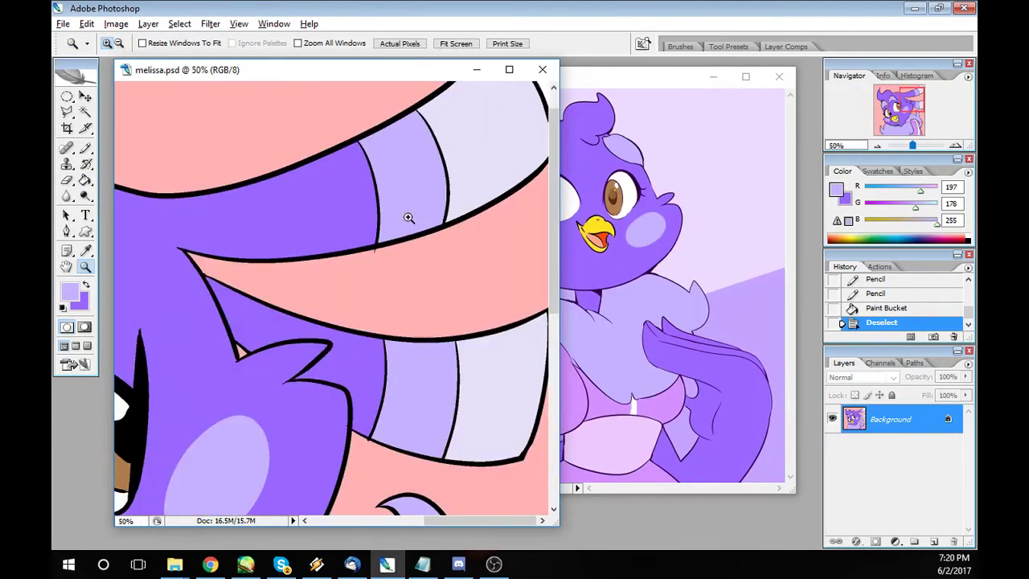
# Select the line art and paint over the four horn stripe dividing lines.
pyautogui.press('w')
pyautogui.click(363, 143)
pyautogui.press('b')
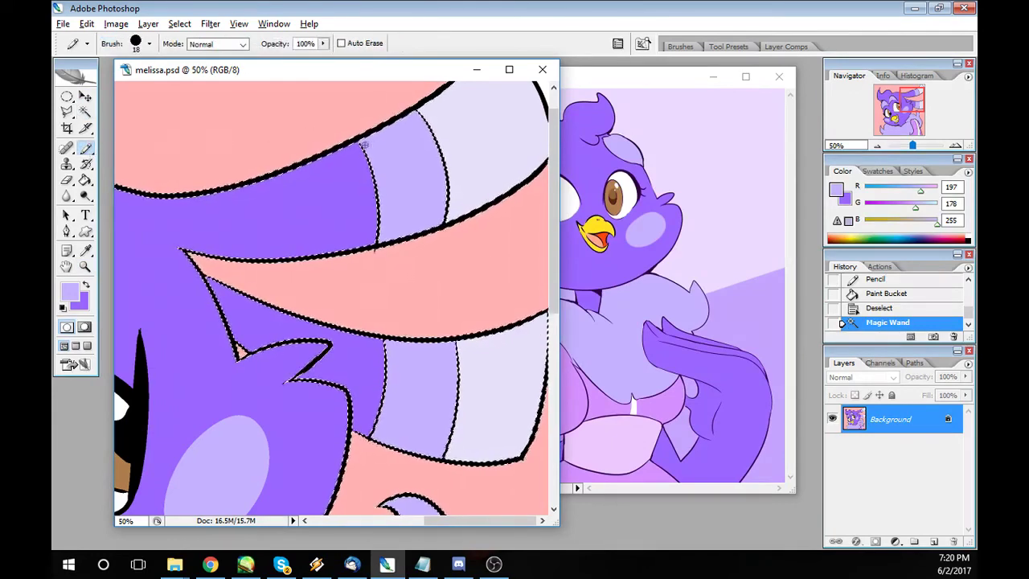
pyautogui.moveTo(359, 145); pyautogui.dragTo(378, 237)
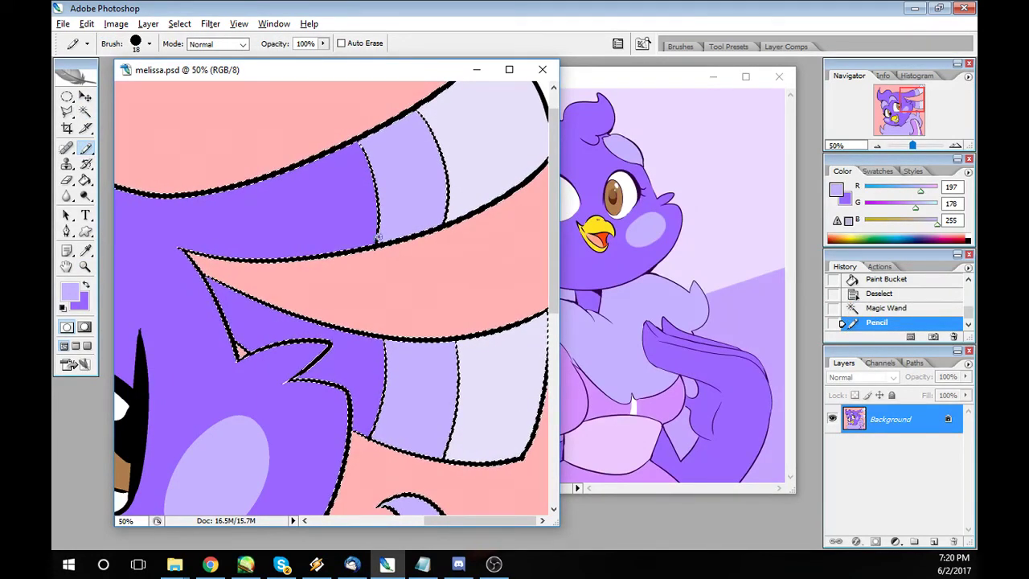
pyautogui.moveTo(385, 342); pyautogui.dragTo(378, 438)
pyautogui.moveTo(418, 112); pyautogui.dragTo(447, 217)
pyautogui.moveTo(457, 342); pyautogui.dragTo(446, 458)
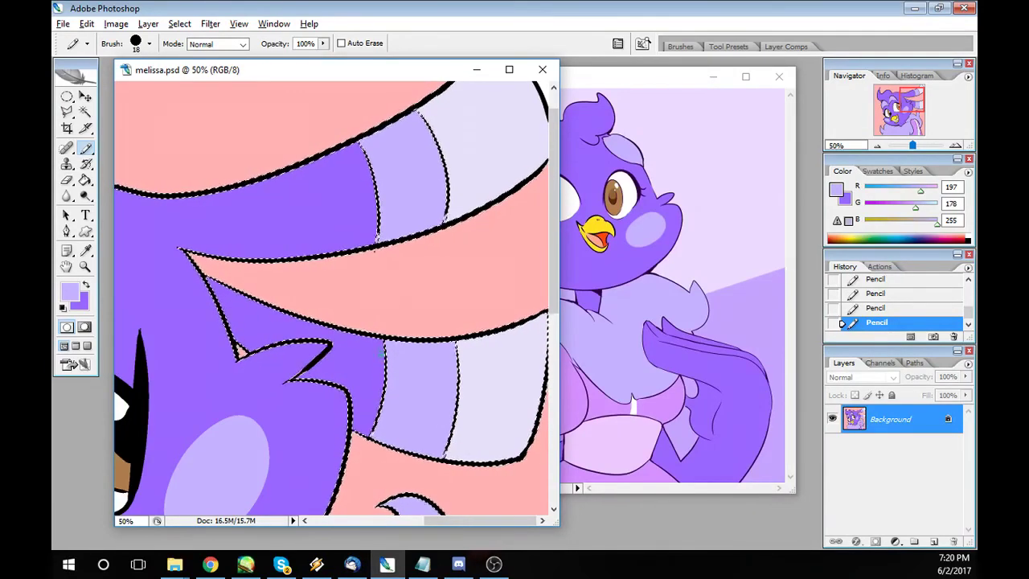
# Fill the three horn stripes lavender and clear the line art selection.
pyautogui.press('g')
pyautogui.click(433, 158)
pyautogui.click(450, 379)
pyautogui.click(419, 385)
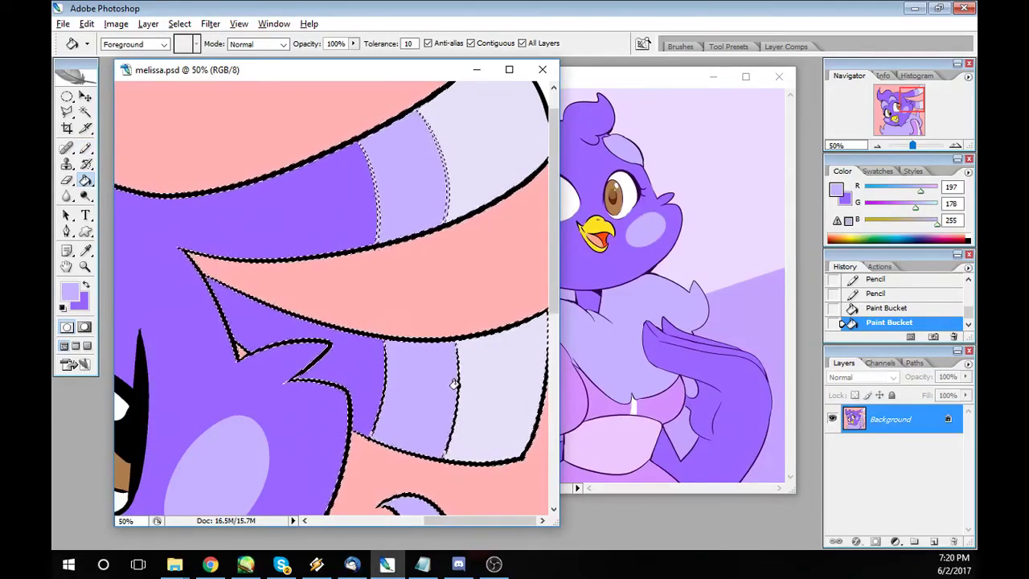
pyautogui.click(179, 23)
pyautogui.click(187, 53)
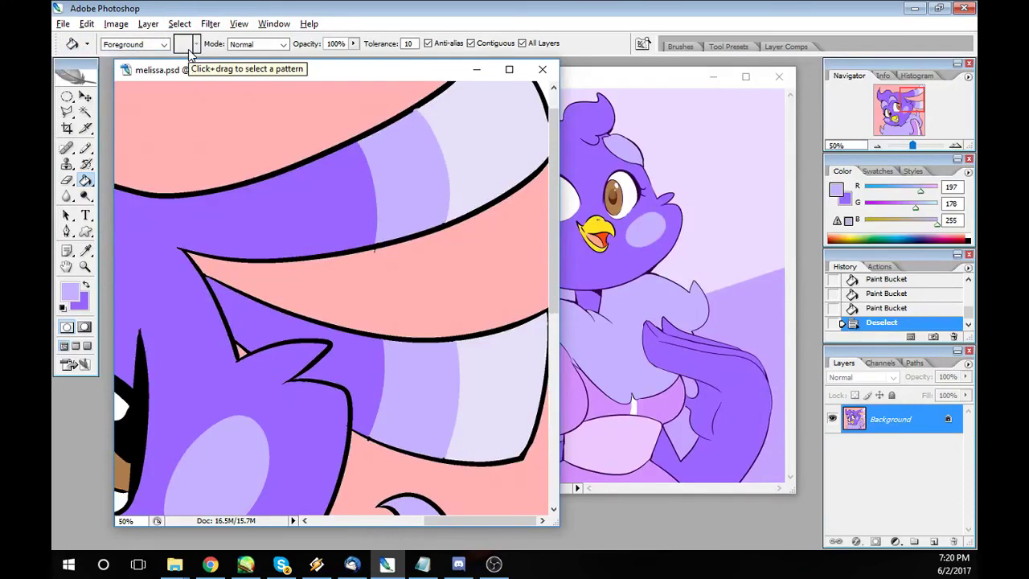
# Touch up the horn-tip outline in black.
pyautogui.click(86, 250)
pyautogui.click(171, 193)
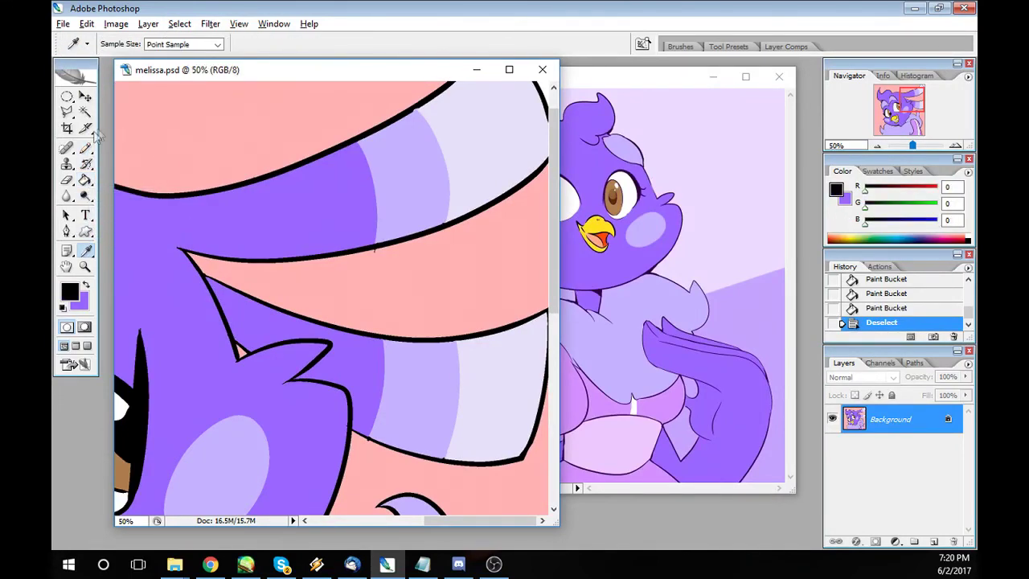
pyautogui.press('b')
pyautogui.moveTo(419, 105); pyautogui.dragTo(424, 84)
# Fill a leftover background spot with the sampled pink background colour.
pyautogui.hotkey('ctrl', '-')
pyautogui.hotkey('ctrl', '-')
pyautogui.hotkey('ctrl', '-')
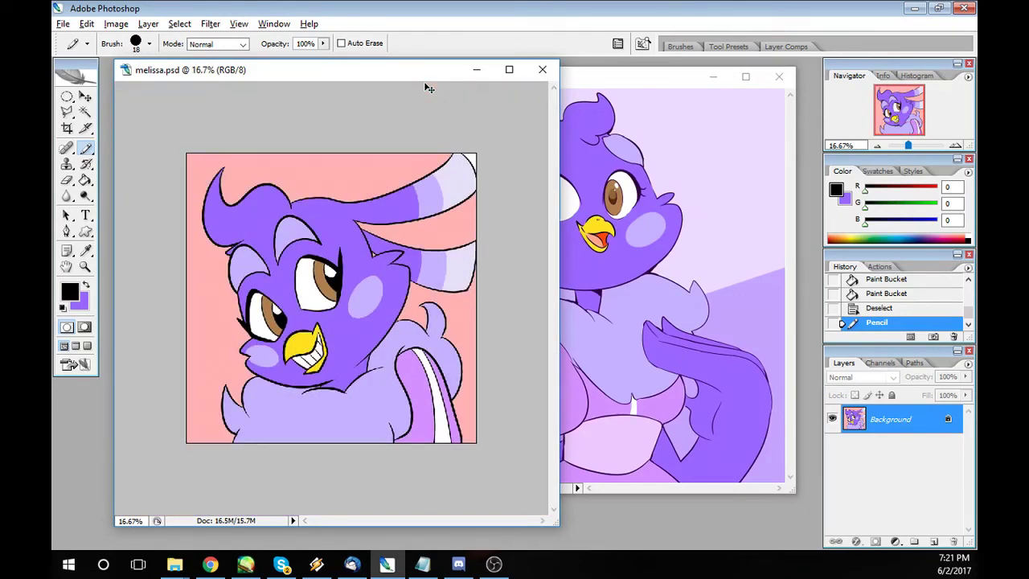
pyautogui.hotkey('ctrl', '-')
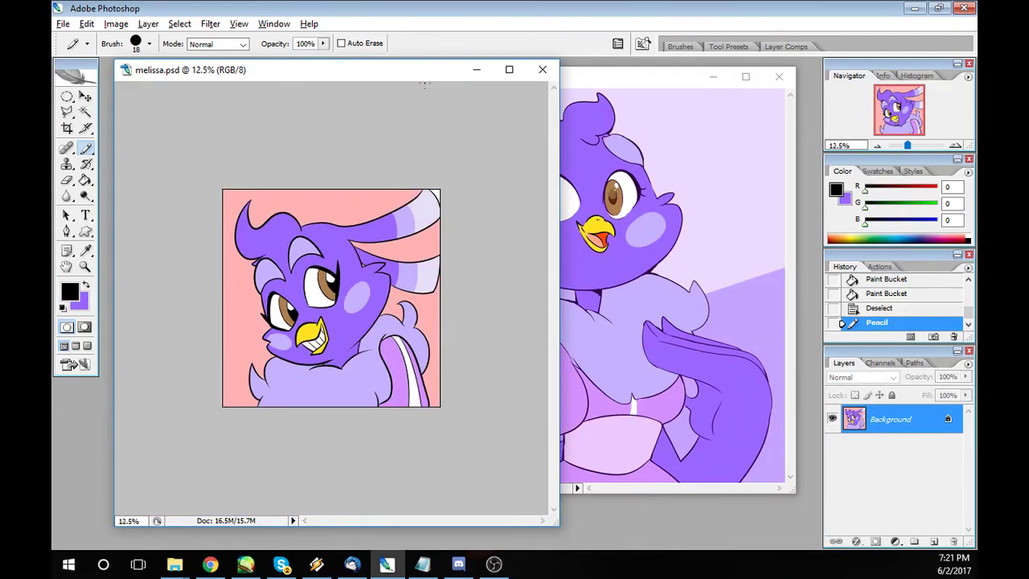
pyautogui.press('i')
pyautogui.click(394, 196)
pyautogui.press('g')
pyautogui.click(434, 191)
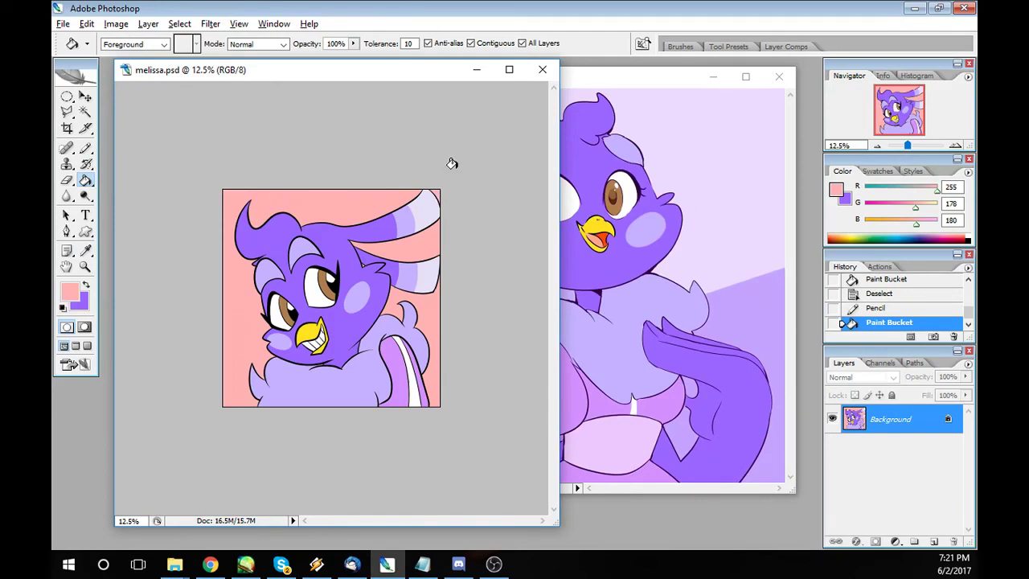
# Zoom into the wing, magic-wand select the stripe area and sample its white.
pyautogui.press('z')
pyautogui.click(496, 406)
pyautogui.click(497, 406)
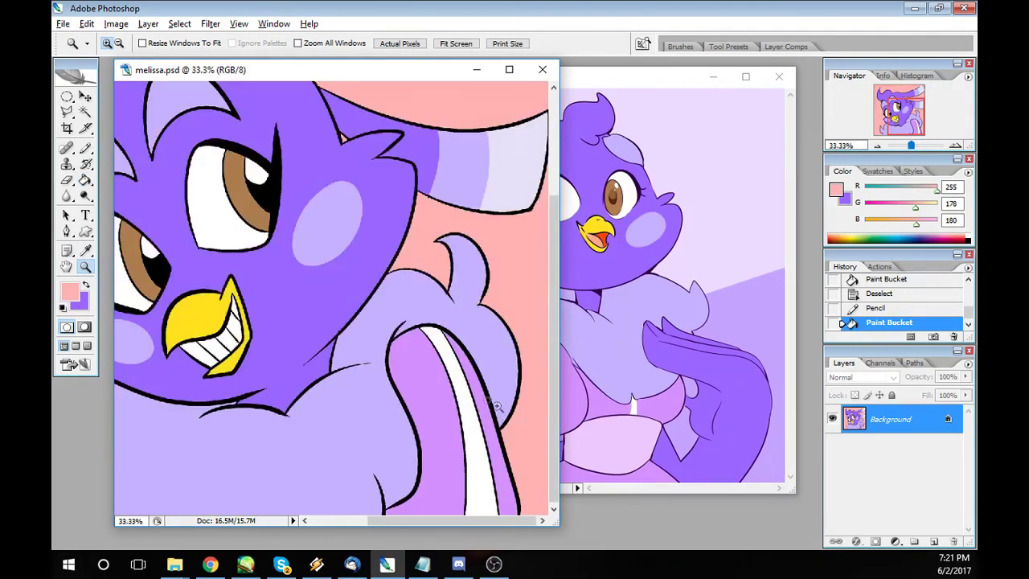
pyautogui.press('w')
pyautogui.click(395, 288)
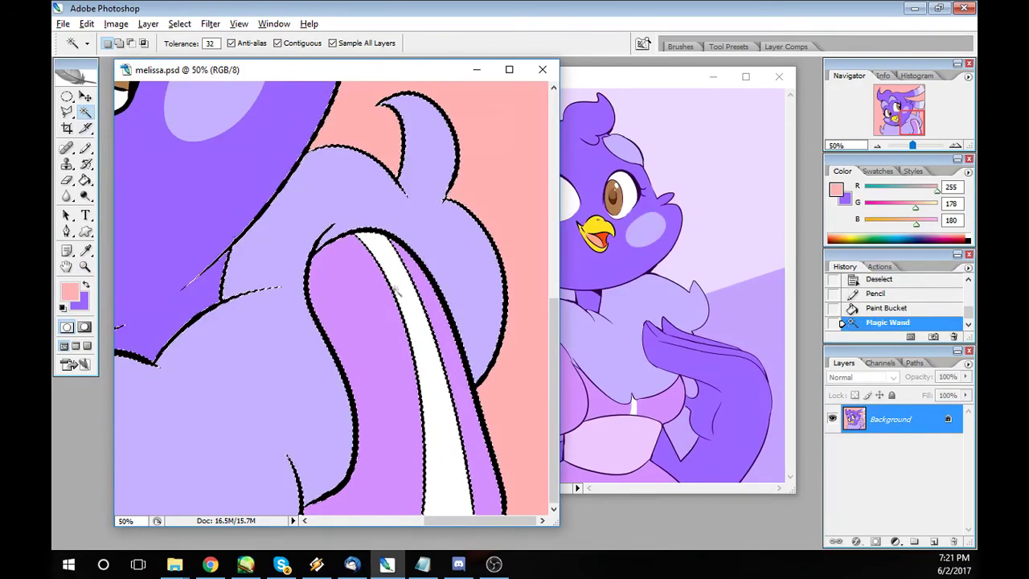
pyautogui.press('i')
pyautogui.click(396, 287)
# Pencil and bucket-fill the stripe's edge gaps white, then deselect.
pyautogui.press('b')
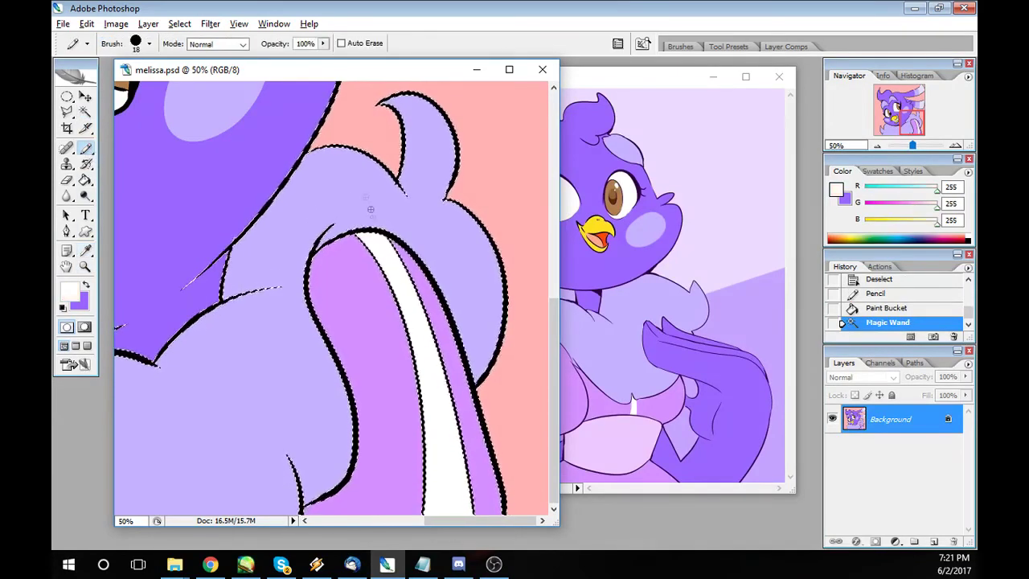
pyautogui.moveTo(353, 237); pyautogui.dragTo(418, 386)
pyautogui.click(389, 241)
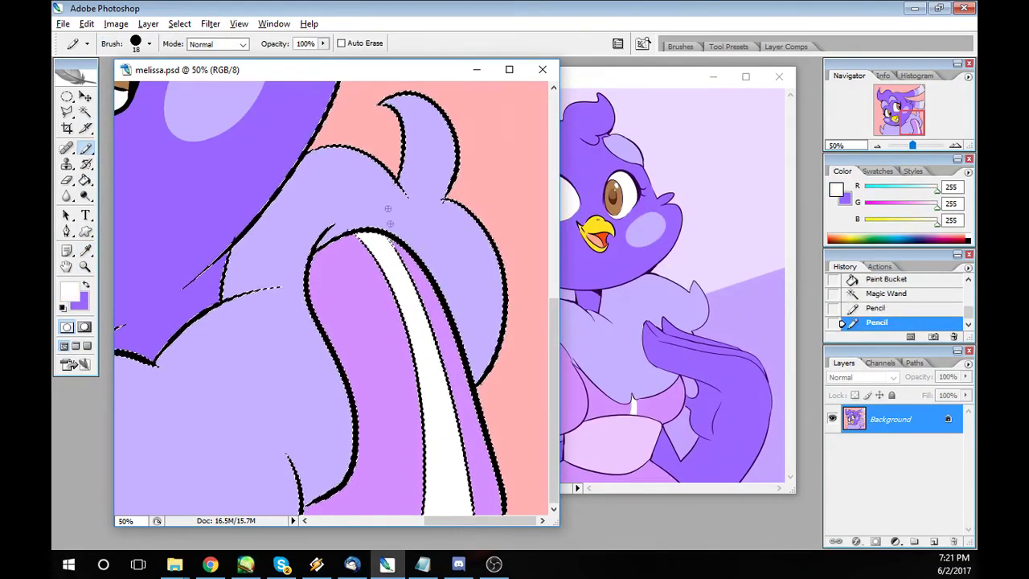
pyautogui.press('g')
pyautogui.click(402, 330)
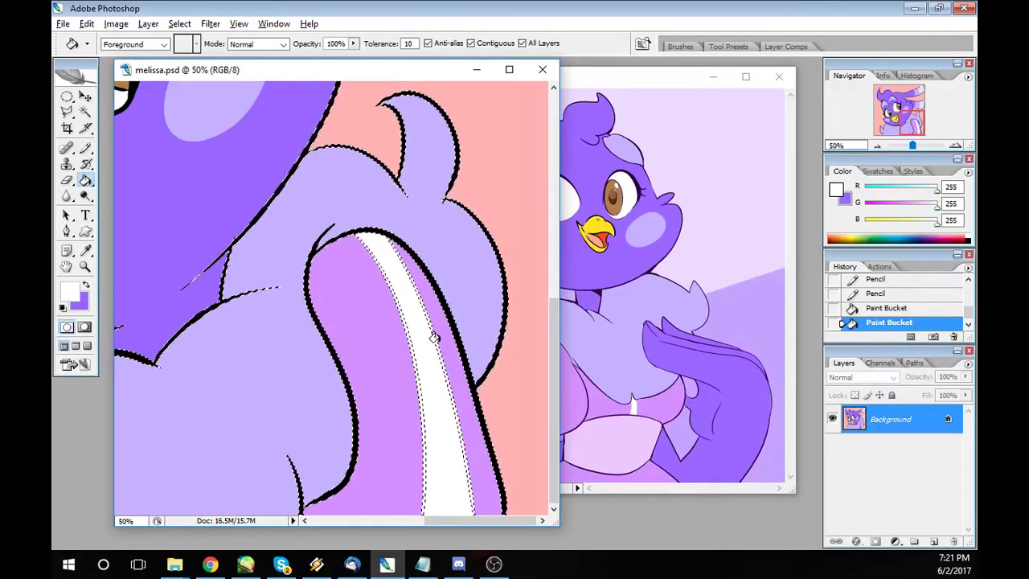
pyautogui.click(179, 23)
pyautogui.click(173, 52)
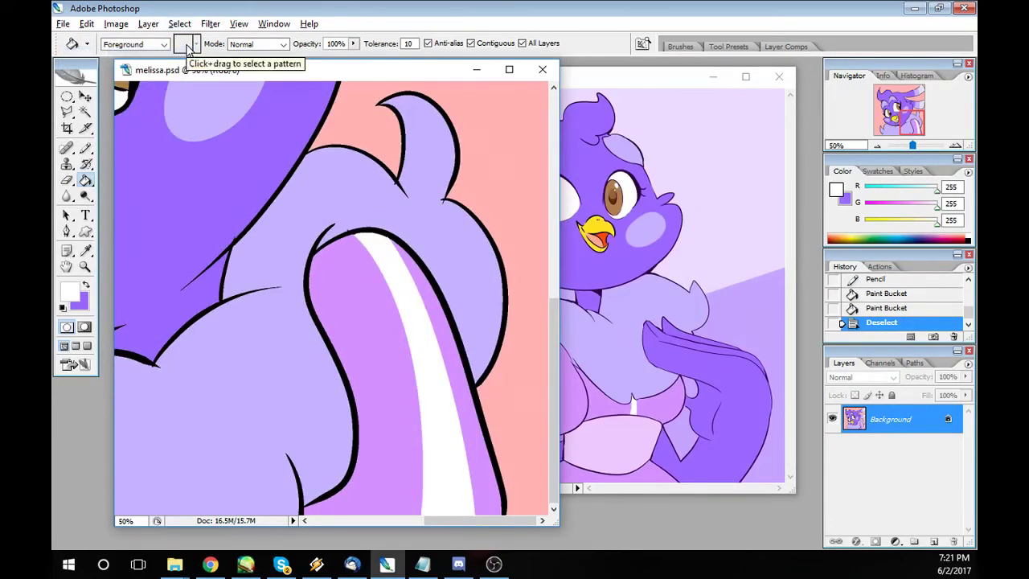
pyautogui.hotkey('ctrl', '-')
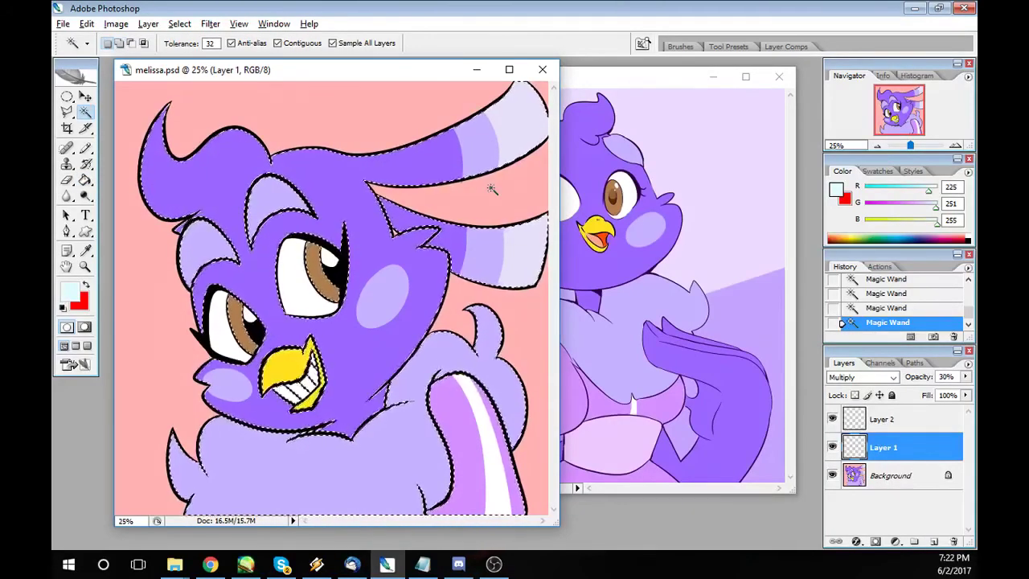
# Zoom to the eye and pencil a red shadow line along the crest down toward the eye.
pyautogui.press('z')
pyautogui.click(370, 245)
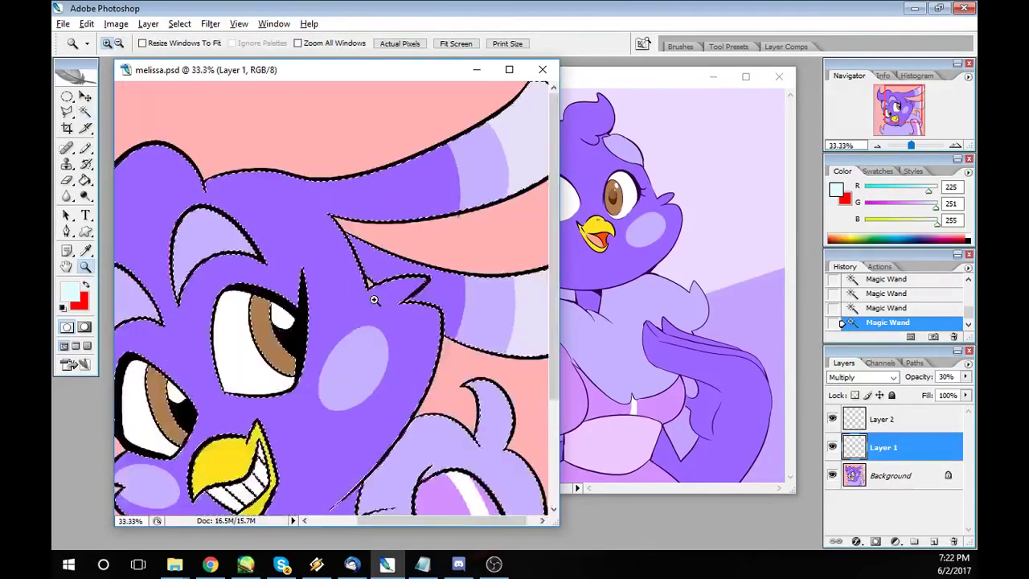
pyautogui.click(261, 301)
pyautogui.press('x')
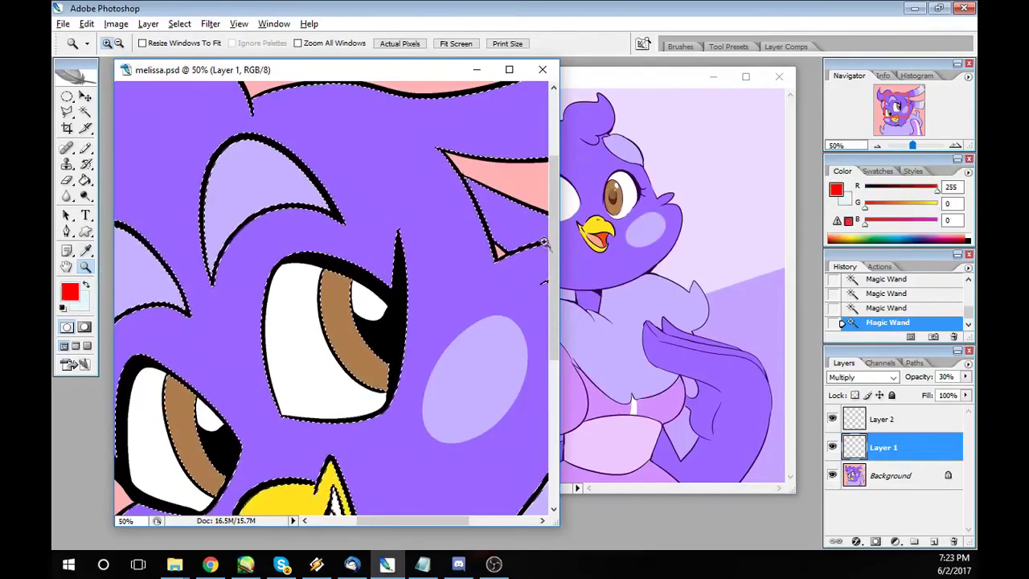
pyautogui.scroll(2, 543, 237)
pyautogui.scroll(2, 514, 179)
pyautogui.press('b')
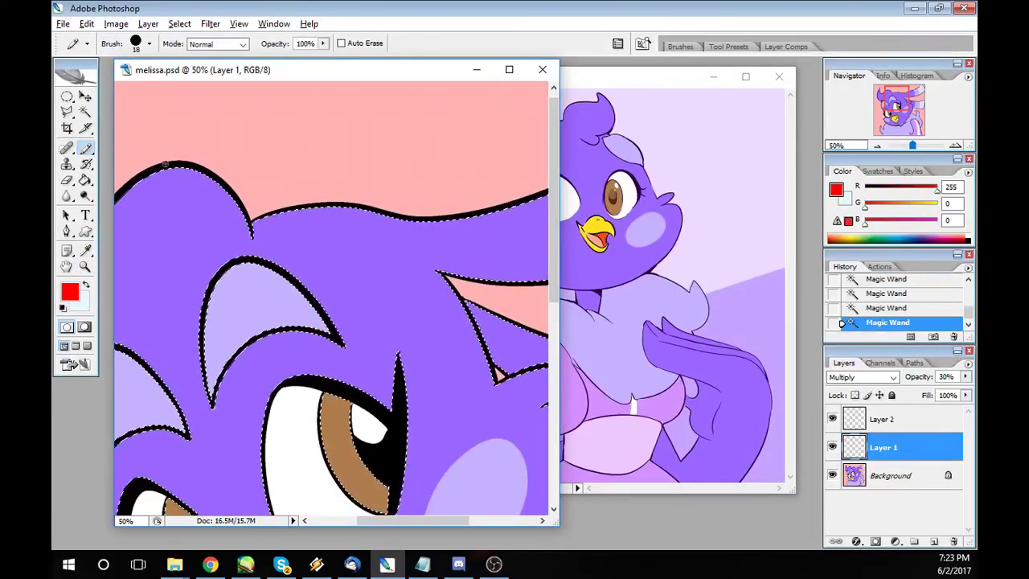
pyautogui.moveTo(157, 169); pyautogui.dragTo(289, 326)
pyautogui.moveTo(344, 348); pyautogui.dragTo(392, 387)
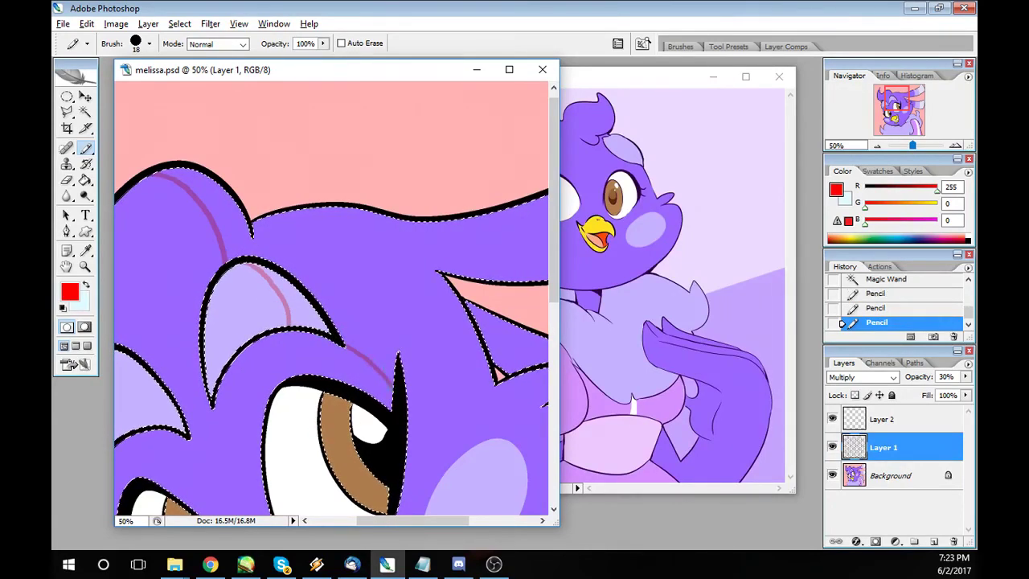
# Draw a red shadow line across the bird's cheek.
pyautogui.scroll(-5, 392, 386)
pyautogui.moveTo(459, 520); pyautogui.dragTo(496, 537)
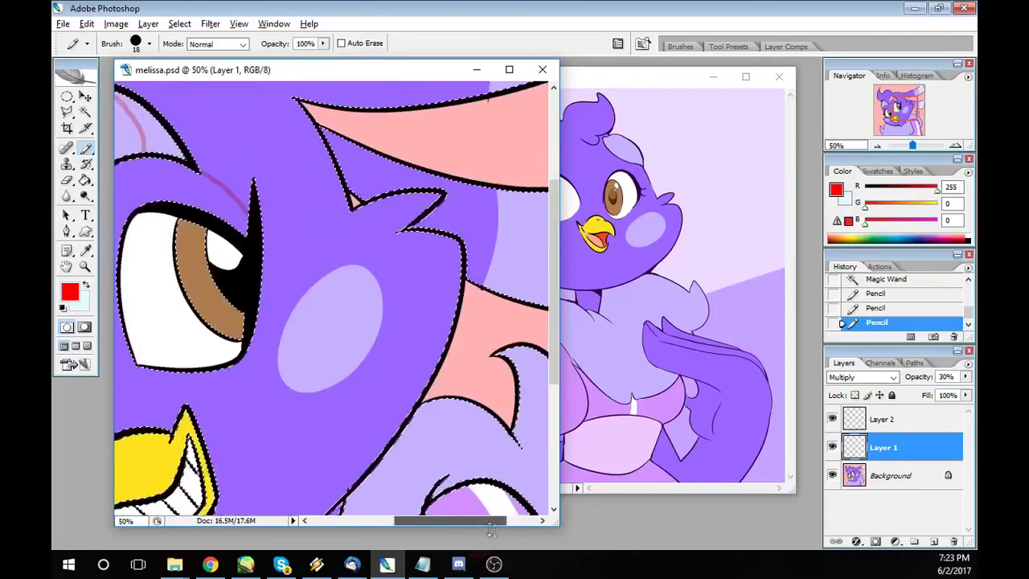
pyautogui.moveTo(265, 258)
pyautogui.mouseDown()
pyautogui.moveTo(392, 325)
pyautogui.moveTo(393, 438)
pyautogui.mouseUp()
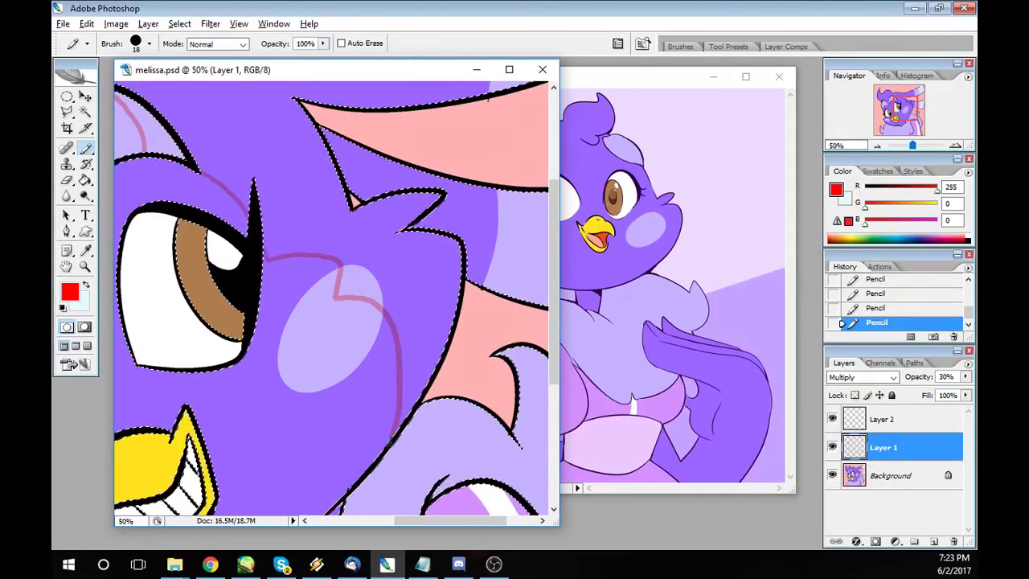
pyautogui.hotkey('ctrl', '-')
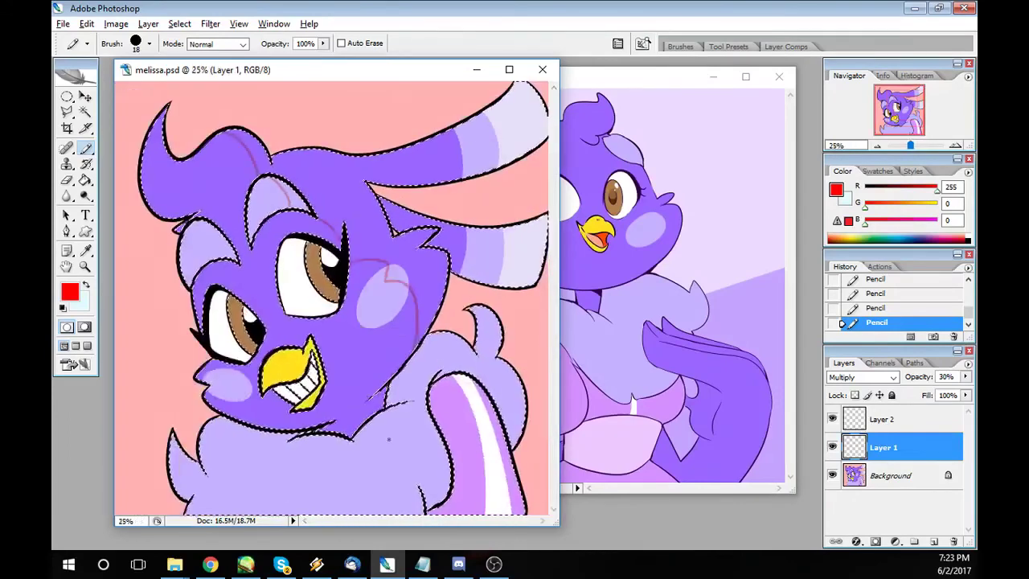
# Outline red shadow lines along the horn's edges, the chest and the wing.
pyautogui.moveTo(410, 148)
pyautogui.mouseDown()
pyautogui.moveTo(522, 103)
pyautogui.moveTo(537, 146)
pyautogui.mouseUp()
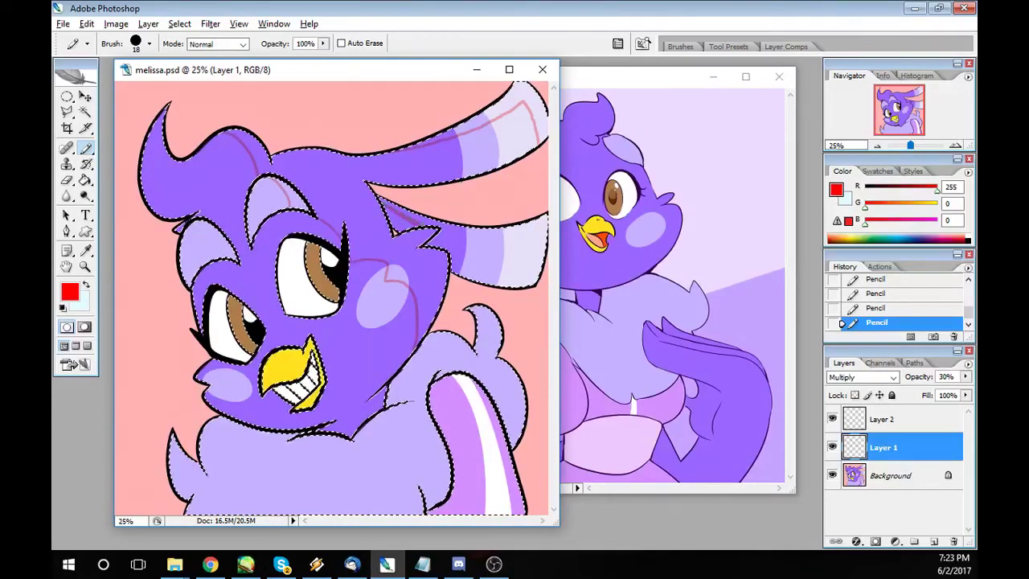
pyautogui.moveTo(450, 231)
pyautogui.mouseDown()
pyautogui.moveTo(537, 229)
pyautogui.moveTo(537, 259)
pyautogui.mouseUp()
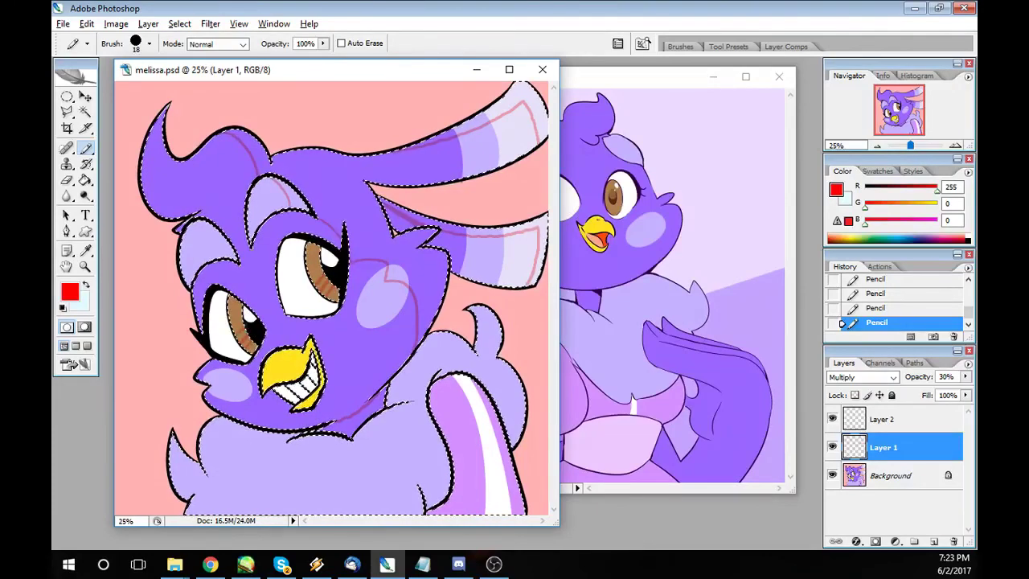
pyautogui.moveTo(387, 420); pyautogui.dragTo(399, 512)
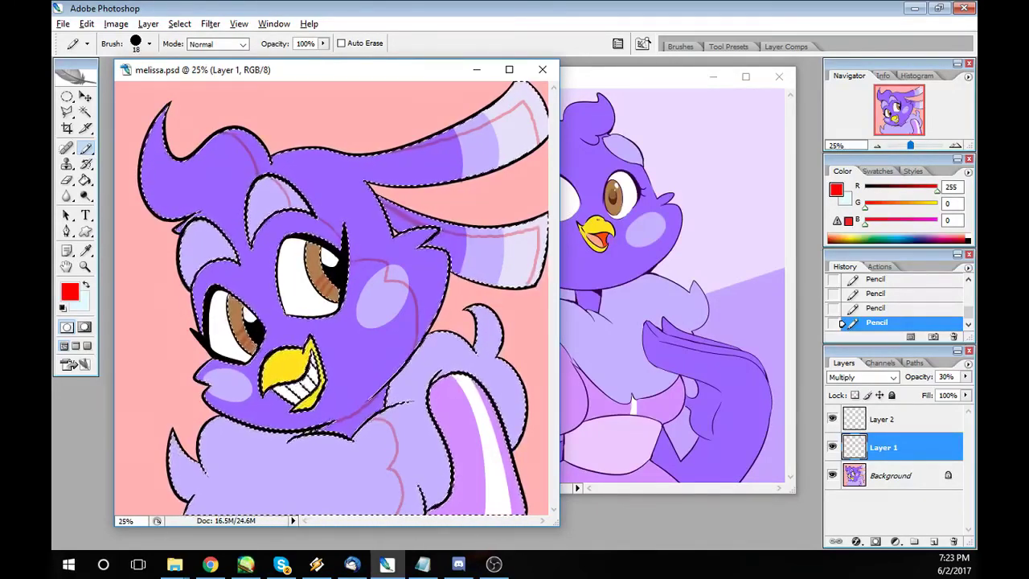
pyautogui.moveTo(463, 447); pyautogui.dragTo(472, 513)
# Bucket-fill the chest and wing shadow areas.
pyautogui.press('g')
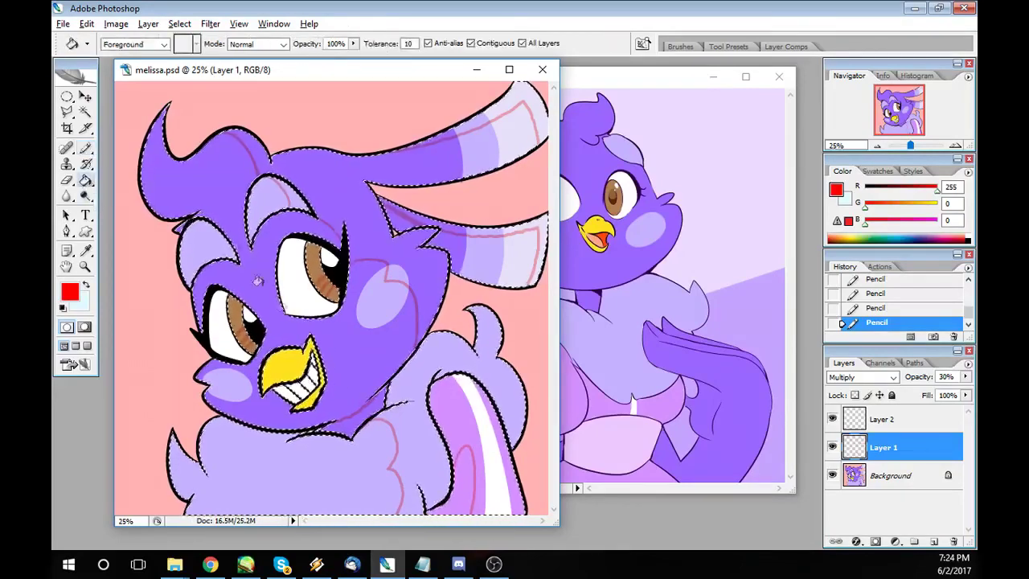
pyautogui.click(483, 346)
pyautogui.click(414, 450)
pyautogui.click(475, 429)
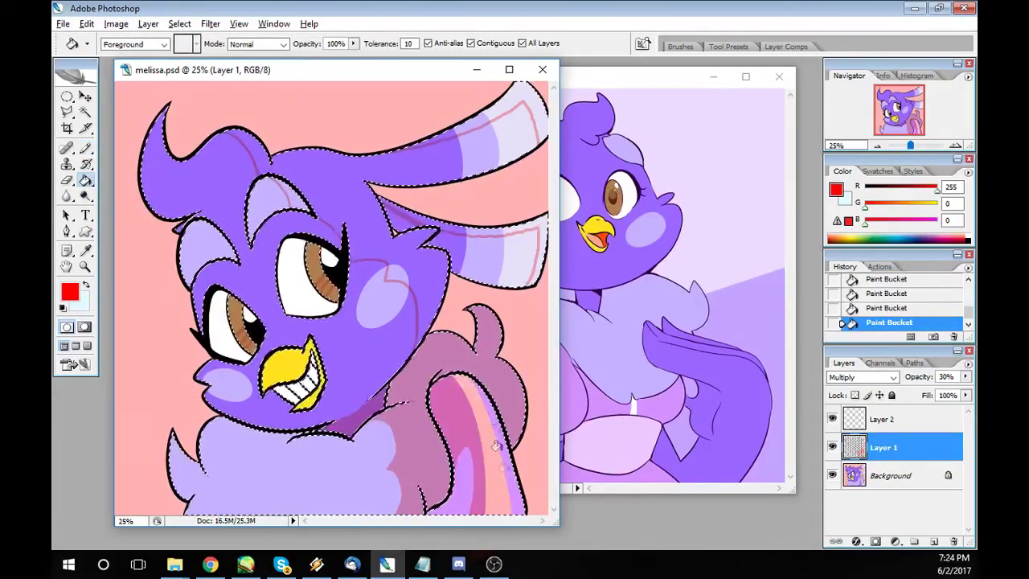
# Outline the shadow around the beak and fill the head, cheek and horn shadows.
pyautogui.press('b')
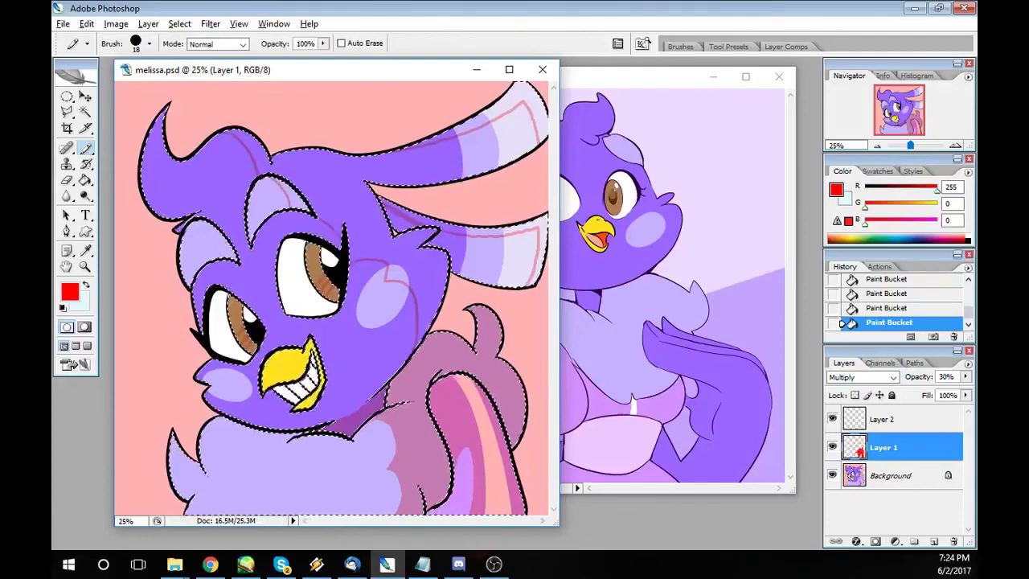
pyautogui.moveTo(260, 374); pyautogui.dragTo(313, 338)
pyautogui.moveTo(265, 394); pyautogui.dragTo(322, 346)
pyautogui.click(85, 180)
pyautogui.click(377, 193)
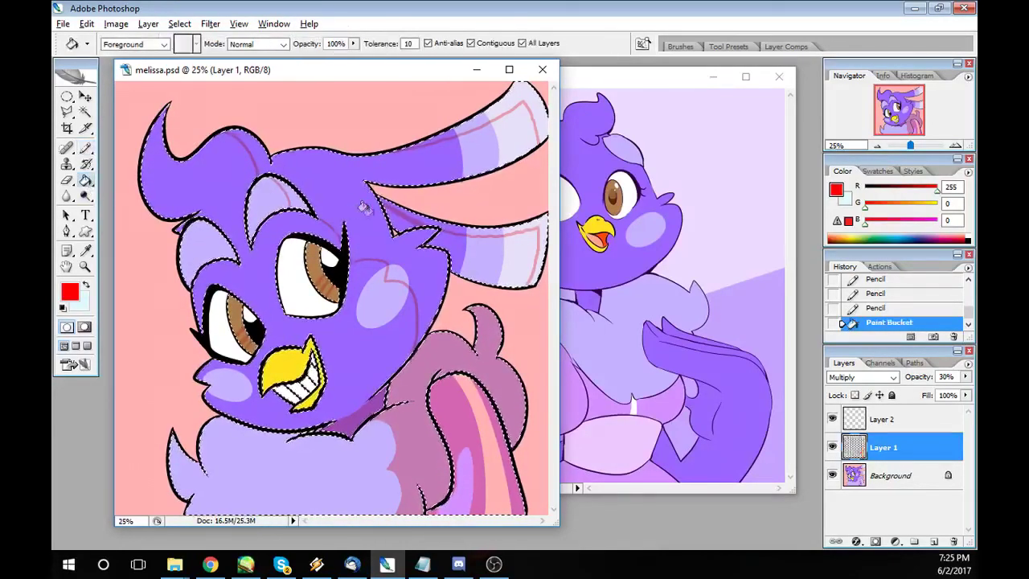
pyautogui.click(404, 263)
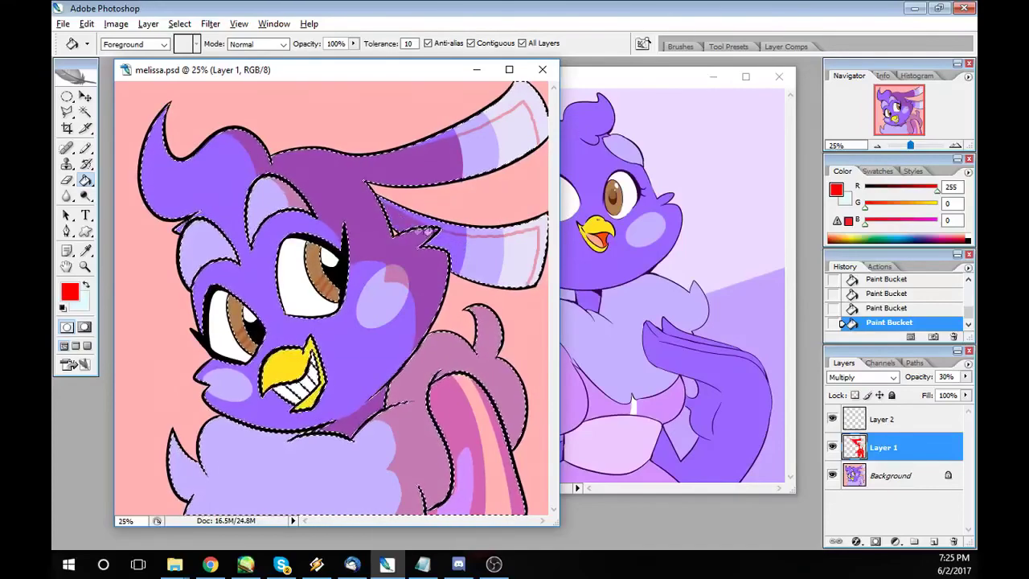
pyautogui.click(487, 246)
pyautogui.click(499, 142)
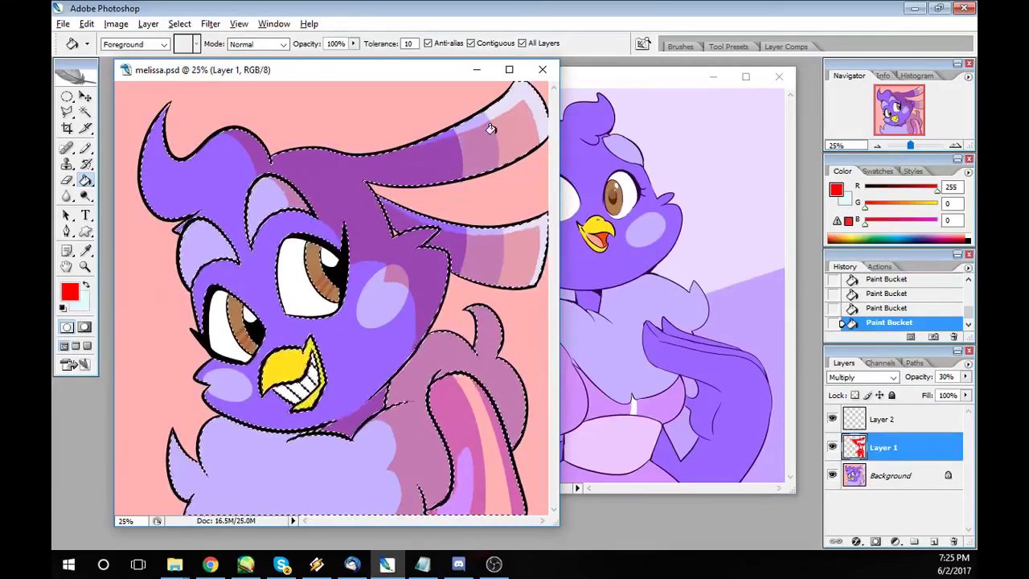
# Touch up small shadow gaps and choose light cyan as the drawing colour.
pyautogui.press('b')
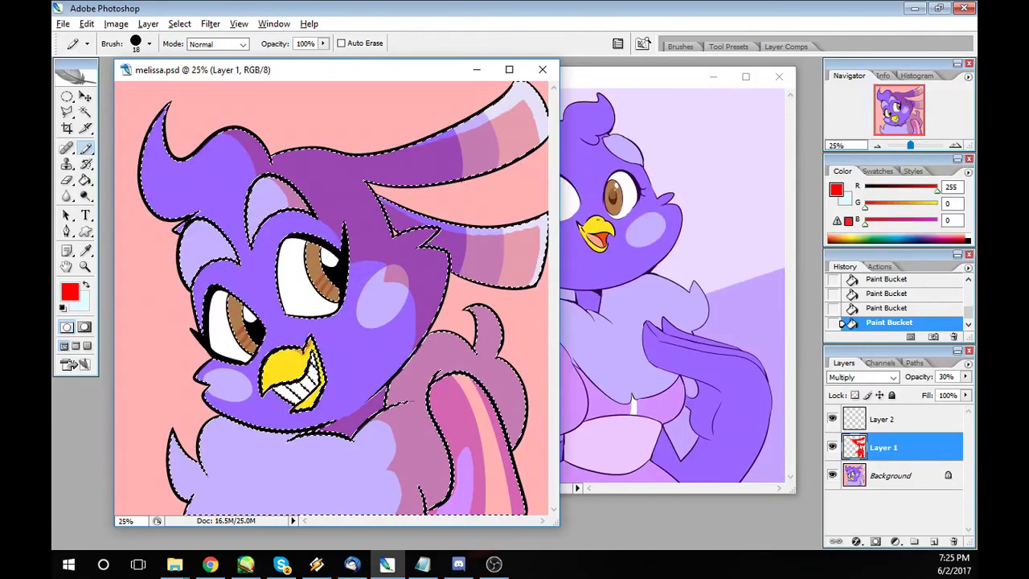
pyautogui.click(346, 265)
pyautogui.click(346, 265)
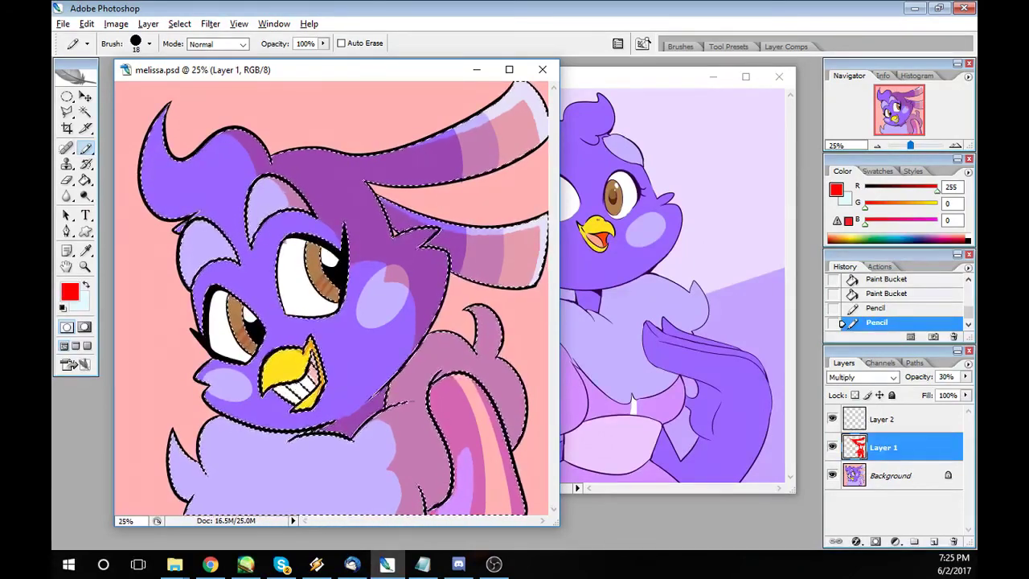
pyautogui.click(86, 285)
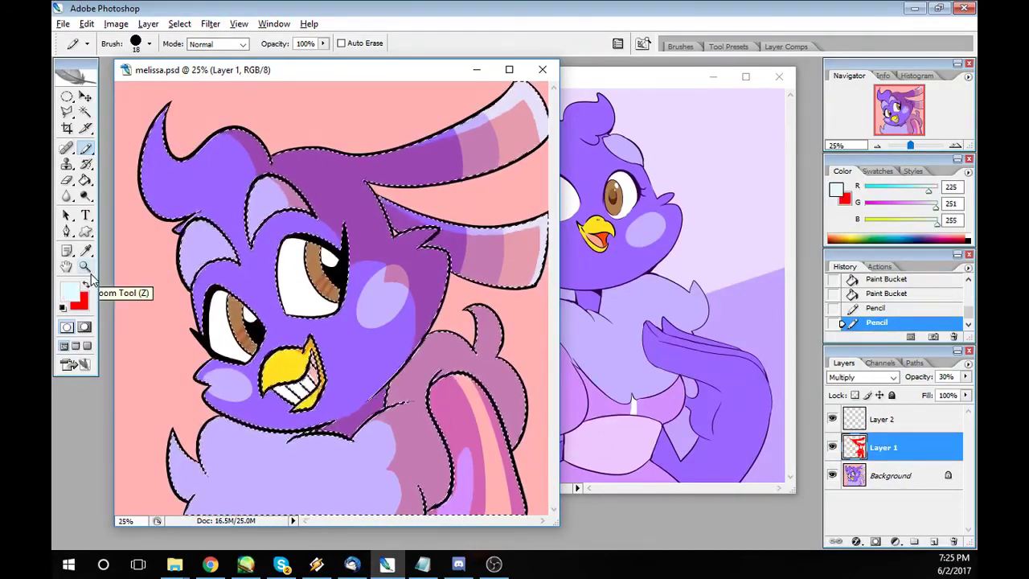
# On Layer 2, draw light highlight lines on the head and chest fluff.
pyautogui.click(884, 419)
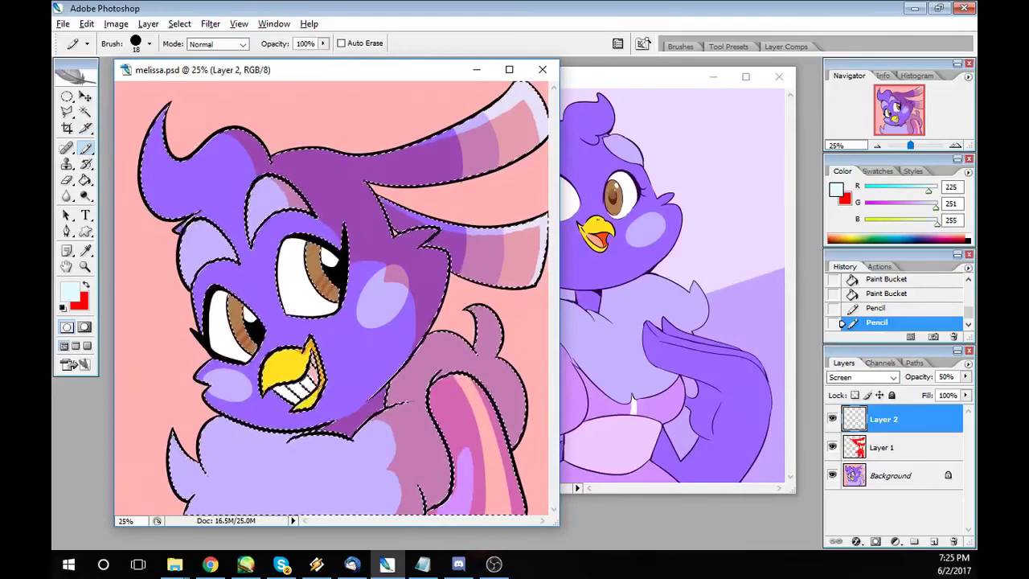
pyautogui.click(201, 203)
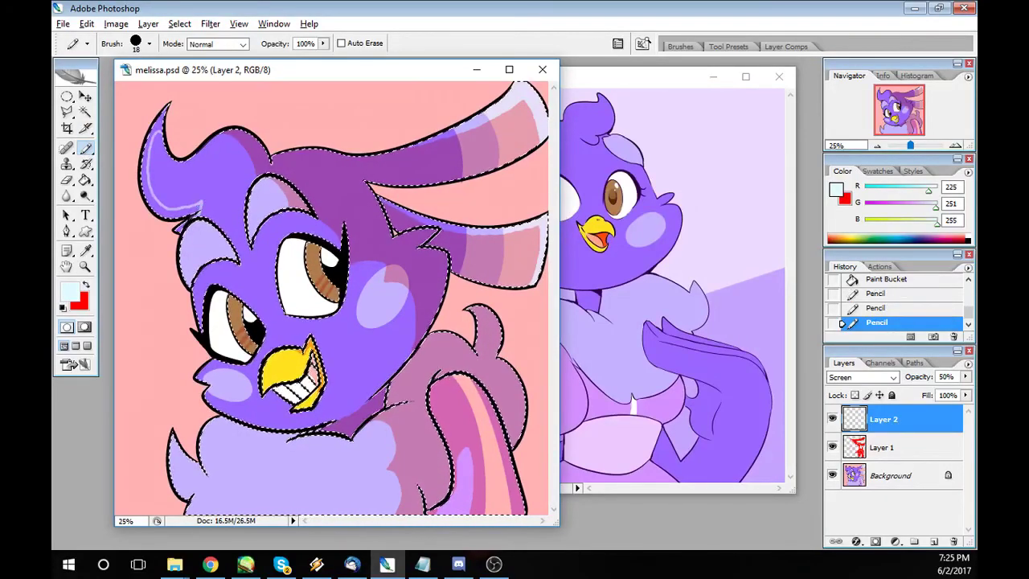
pyautogui.moveTo(326, 350); pyautogui.dragTo(305, 397)
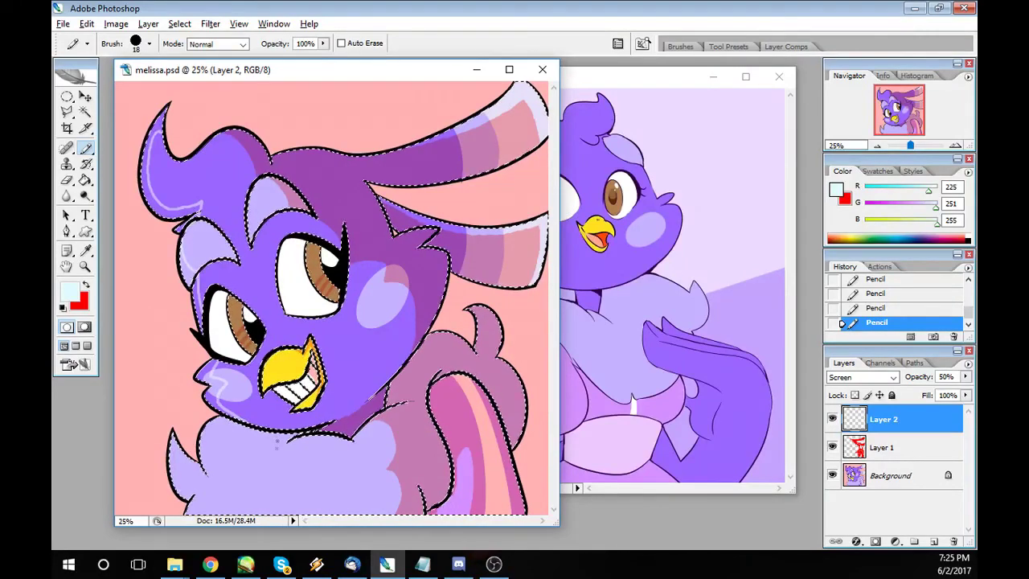
pyautogui.moveTo(227, 441); pyautogui.dragTo(218, 511)
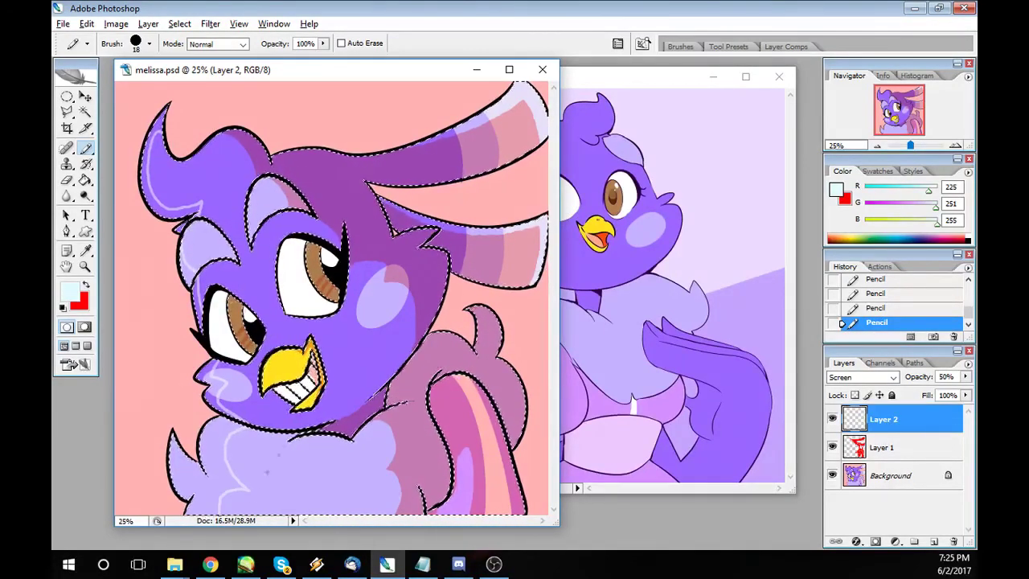
pyautogui.moveTo(294, 442); pyautogui.dragTo(339, 456)
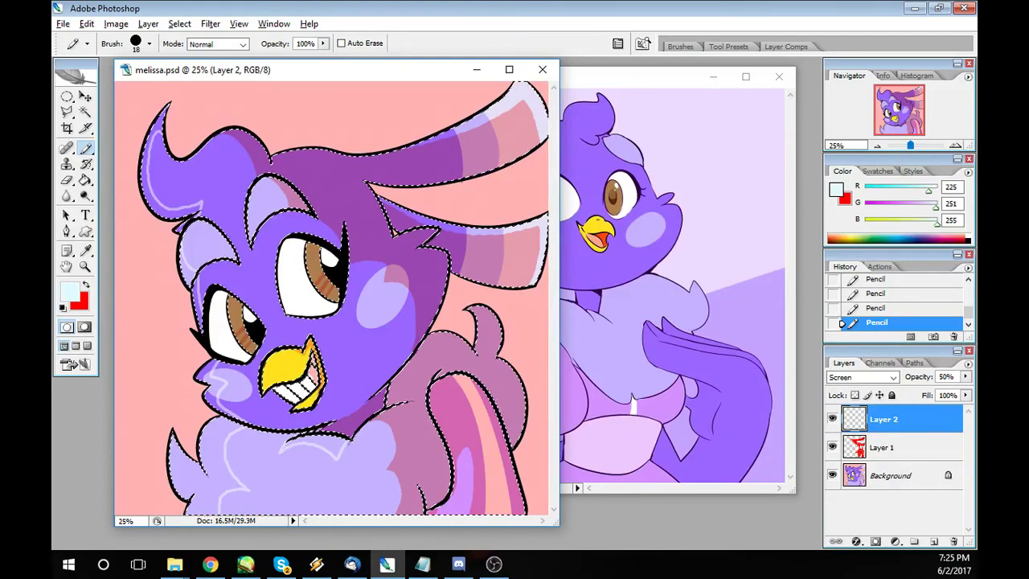
# Fill highlights on the chest fluff, chin, face, left of the eye and left horn.
pyautogui.press('g')
pyautogui.click(322, 446)
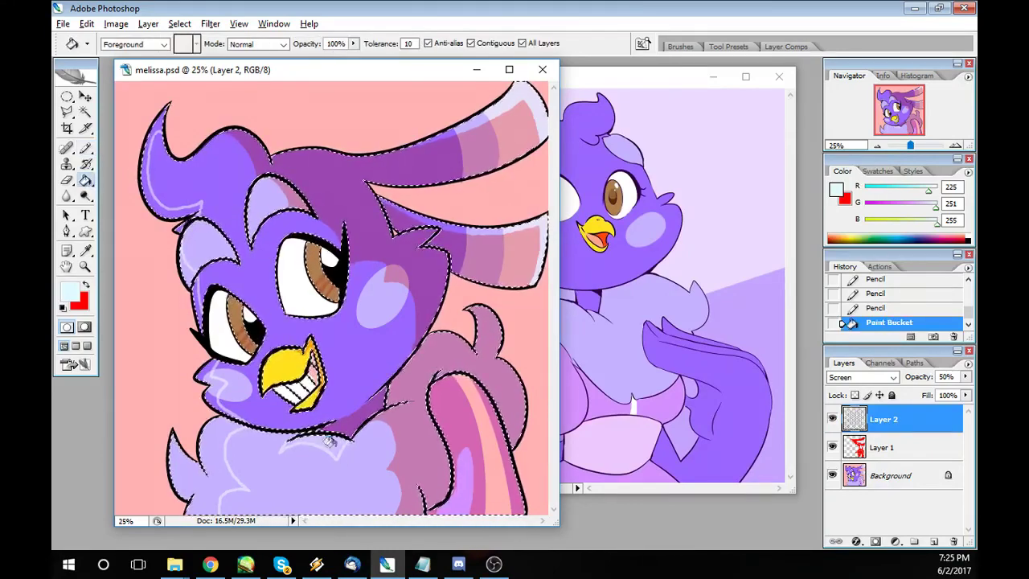
pyautogui.click(213, 458)
pyautogui.click(205, 394)
pyautogui.click(208, 320)
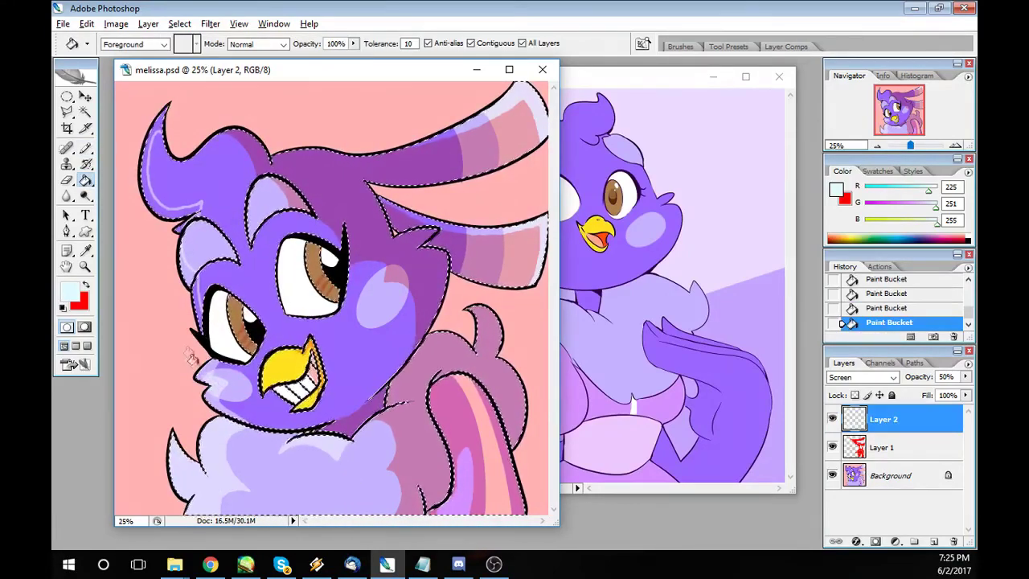
pyautogui.click(201, 351)
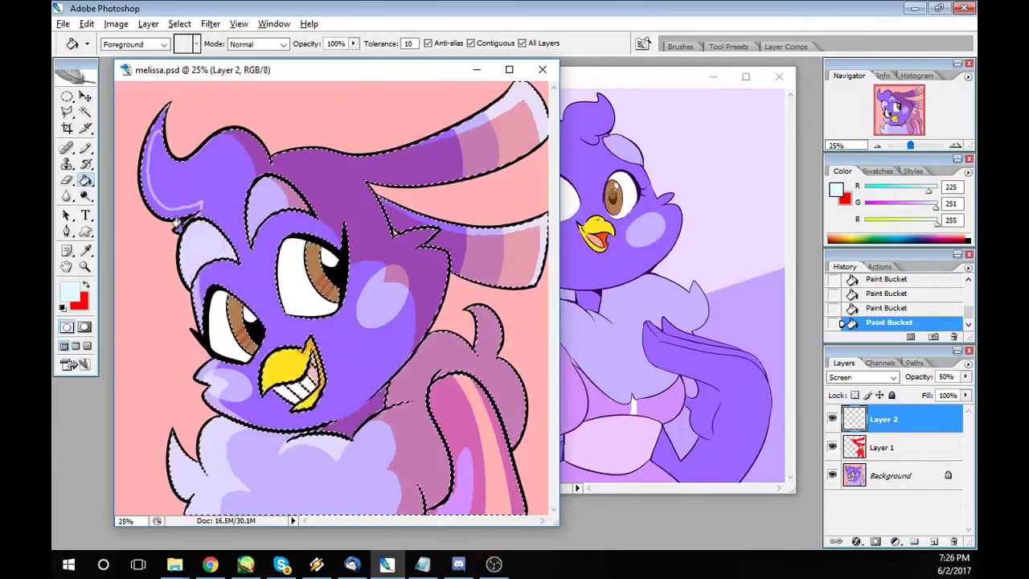
pyautogui.click(177, 225)
# Add and touch up highlights near the beak, stepping back and forward in History.
pyautogui.press('b')
pyautogui.click(124, 217)
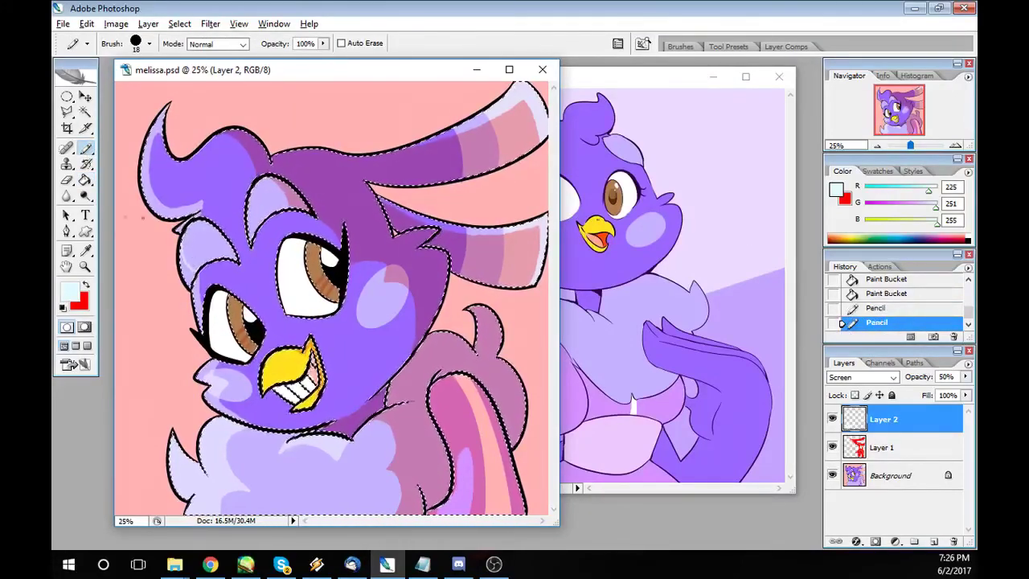
pyautogui.press('g')
pyautogui.click(297, 386)
pyautogui.press('b')
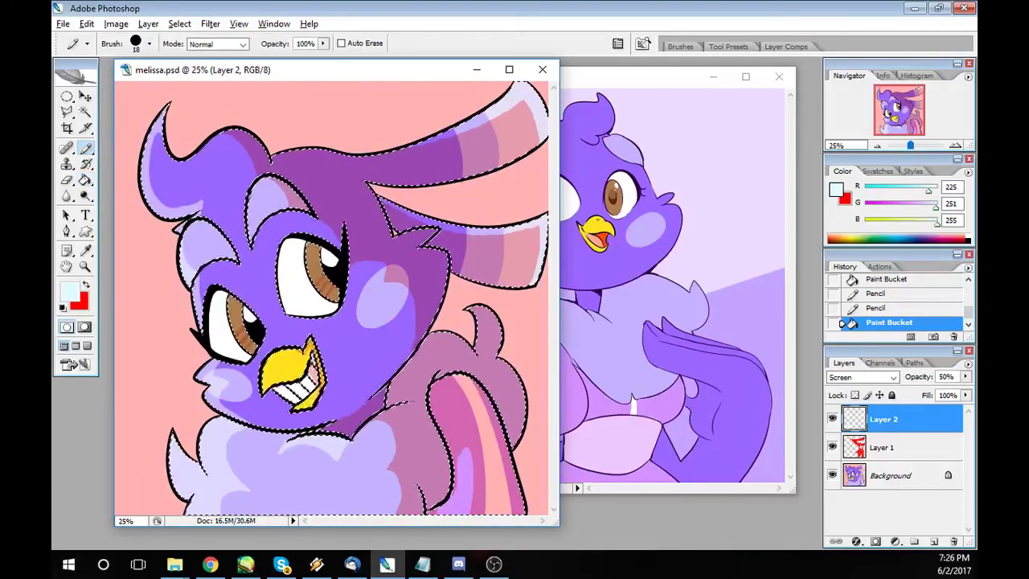
pyautogui.moveTo(265, 377); pyautogui.dragTo(297, 406)
pyautogui.moveTo(306, 346); pyautogui.dragTo(326, 386)
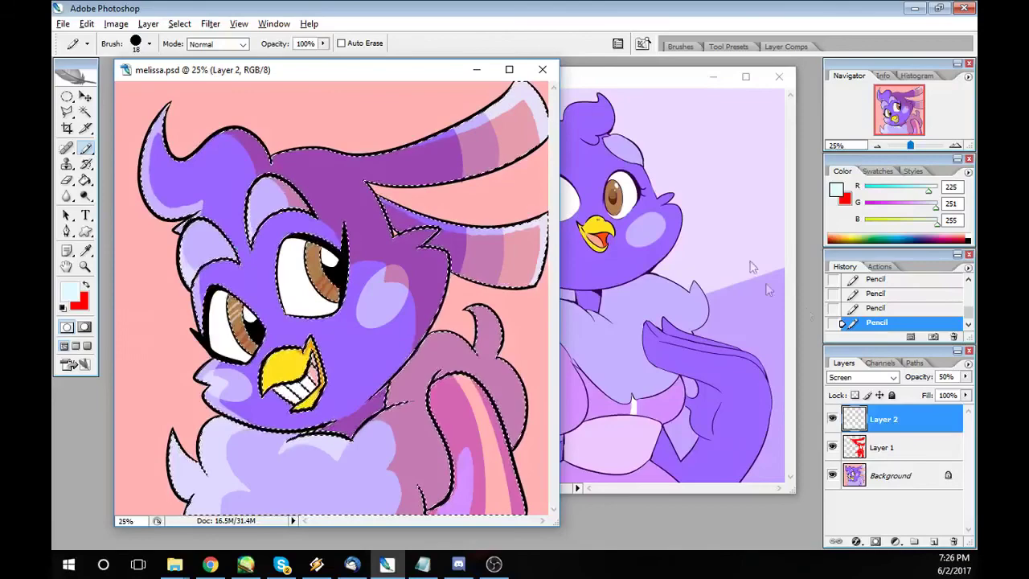
pyautogui.click(842, 308)
pyautogui.click(842, 322)
# Close off a face highlight area with a line and fill it, redoing a bad fill.
pyautogui.press('g')
pyautogui.click(225, 306)
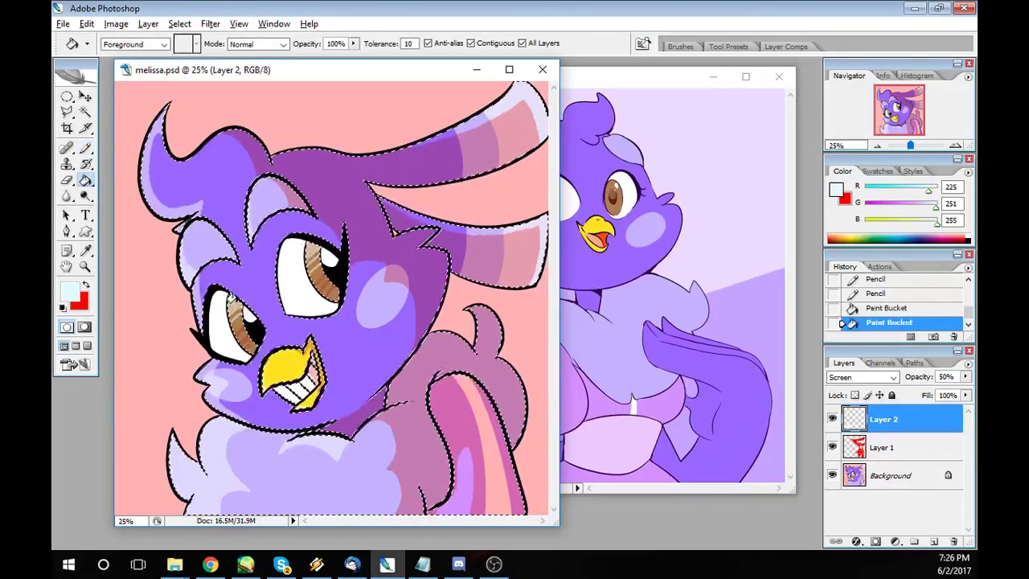
pyautogui.hotkey('ctrl', 'z')
pyautogui.press('b')
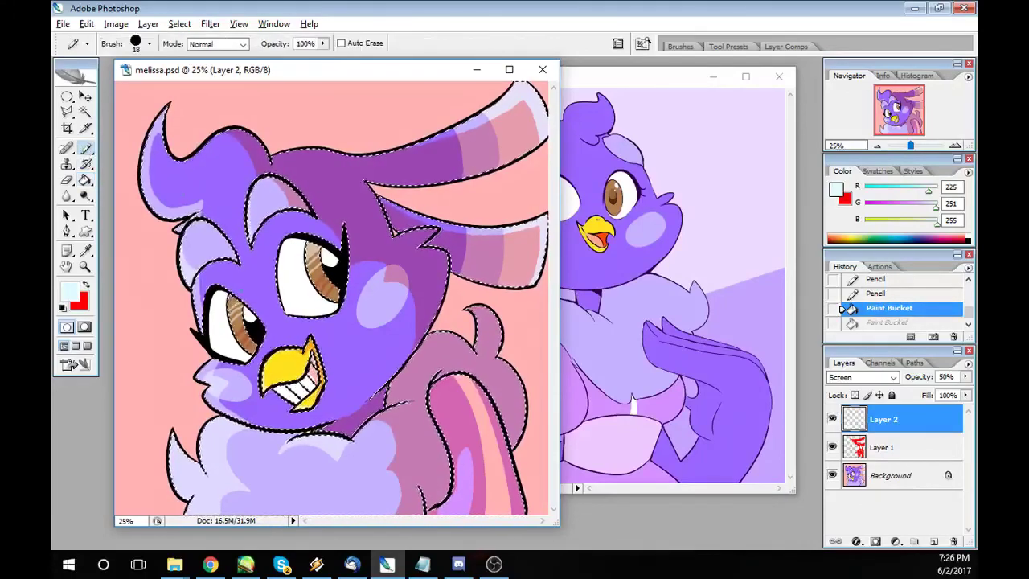
pyautogui.moveTo(210, 288); pyautogui.dragTo(225, 283)
pyautogui.press('g')
pyautogui.click(225, 285)
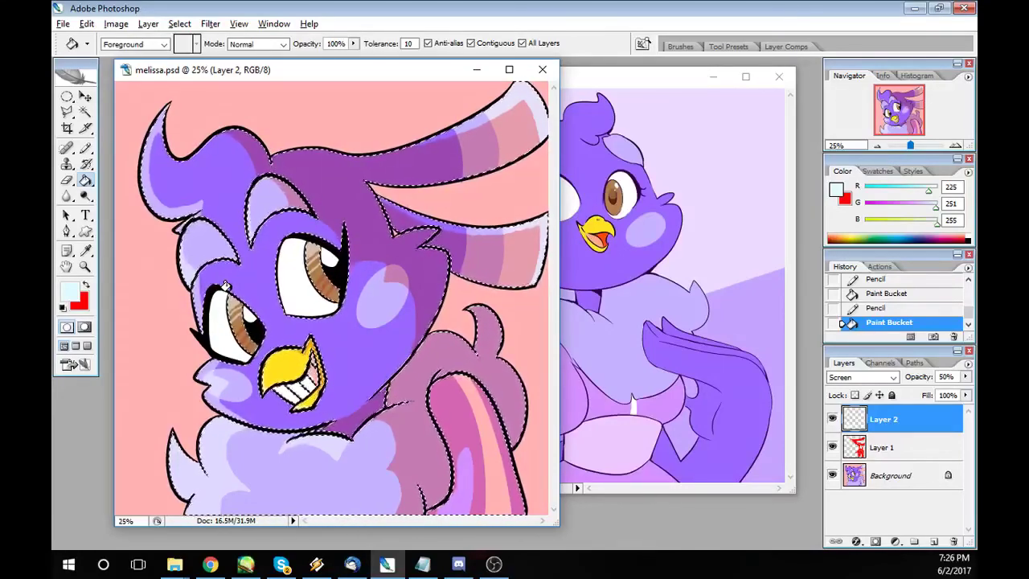
pyautogui.click(179, 24)
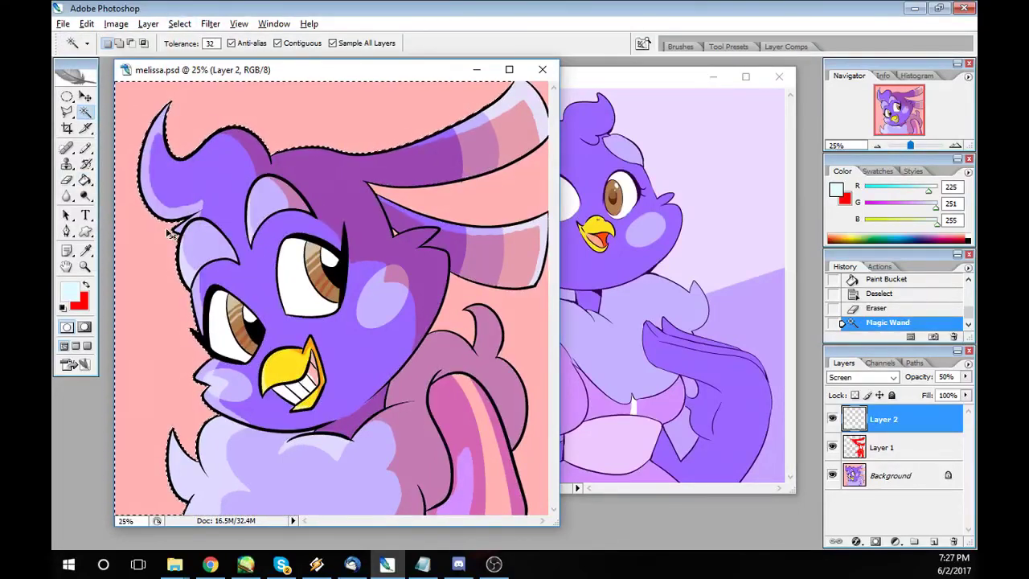
# Clear the selection and draw a large elliptical selection over the lower background.
pyautogui.hotkey('ctrl', '-')
pyautogui.click(179, 23)
pyautogui.click(80, 49)
pyautogui.click(66, 97)
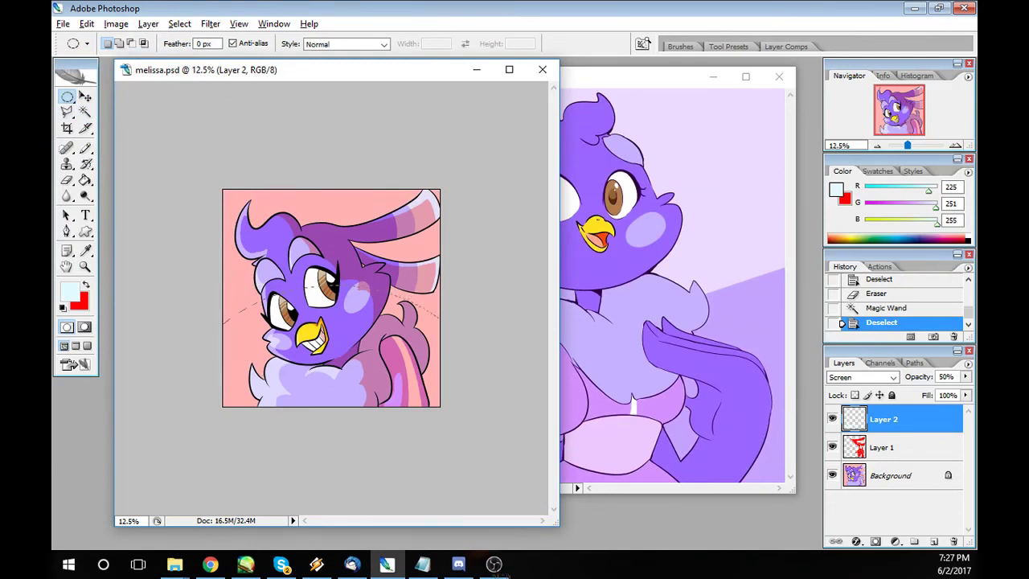
pyautogui.moveTo(503, 499); pyautogui.dragTo(495, 554)
# On Layer 1, fill the background outside the ellipse red, then deselect.
pyautogui.press('x')
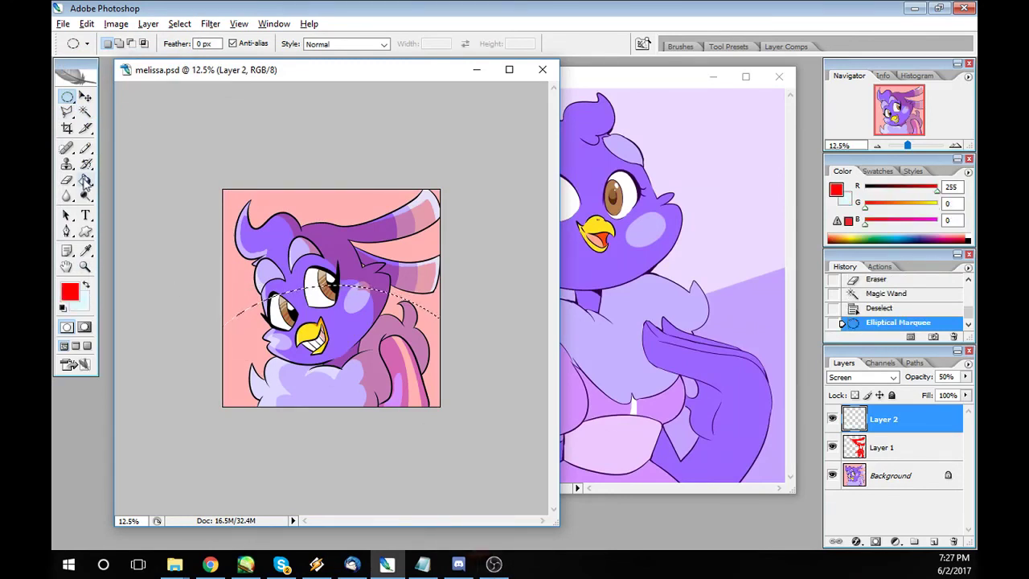
pyautogui.press('g')
pyautogui.hotkey('alt', '[')
pyautogui.click(410, 311)
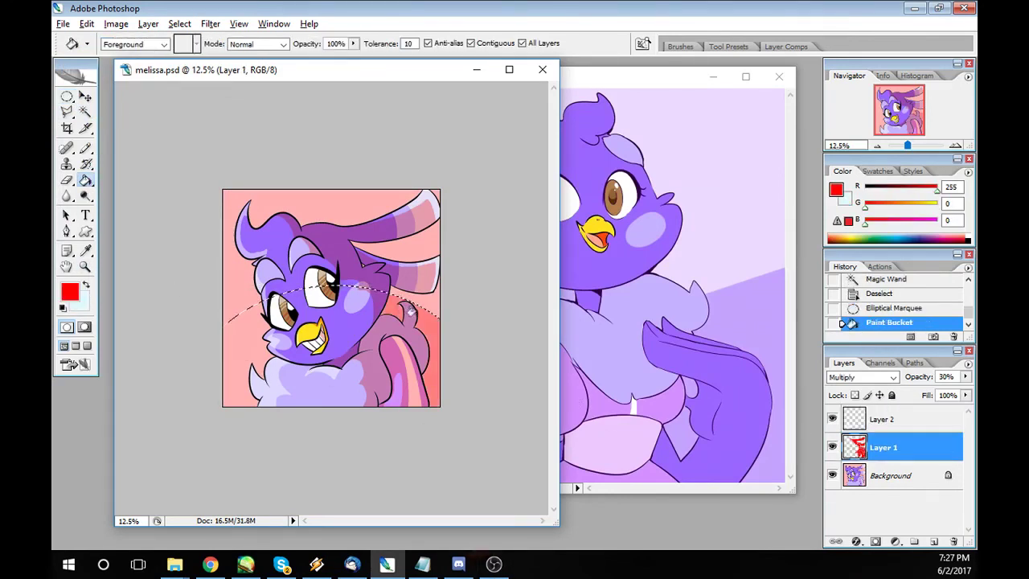
pyautogui.click(248, 345)
pyautogui.click(179, 24)
pyautogui.click(177, 53)
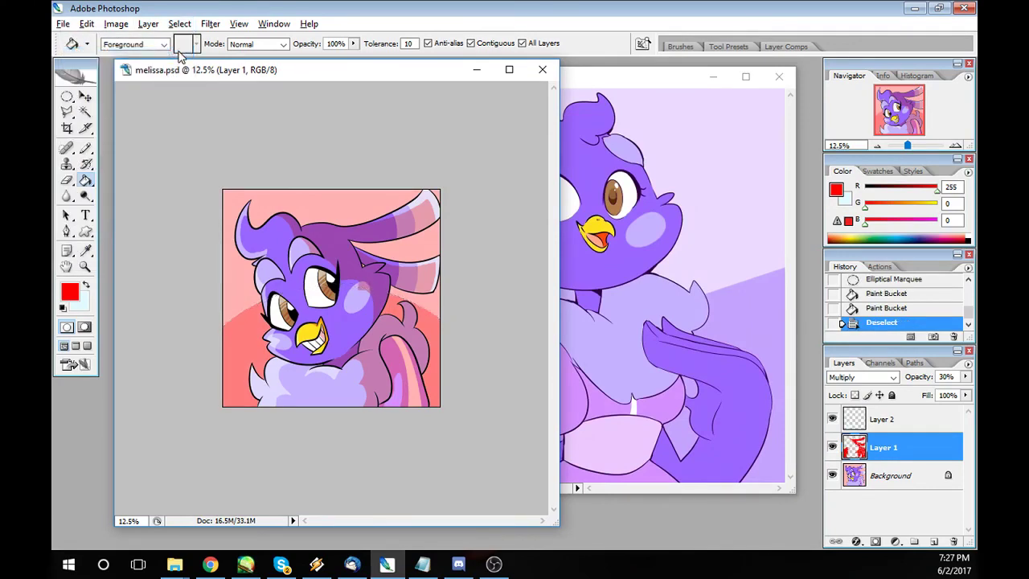
# Zoom back in to 25% and browse the File and Select menus.
pyautogui.hotkey('ctrl', '+')
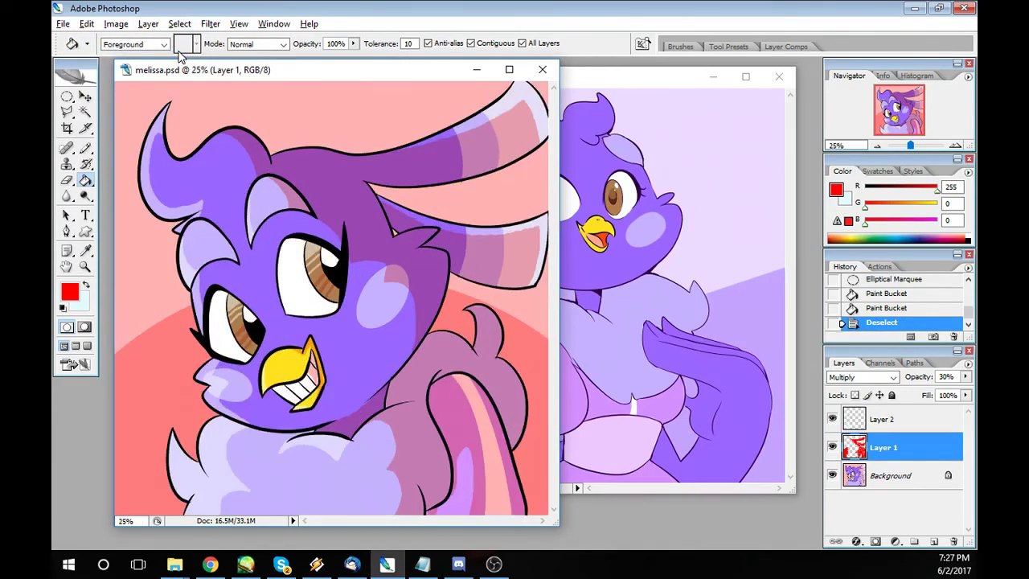
pyautogui.click(63, 23)
pyautogui.press('Escape')
pyautogui.click(180, 24)
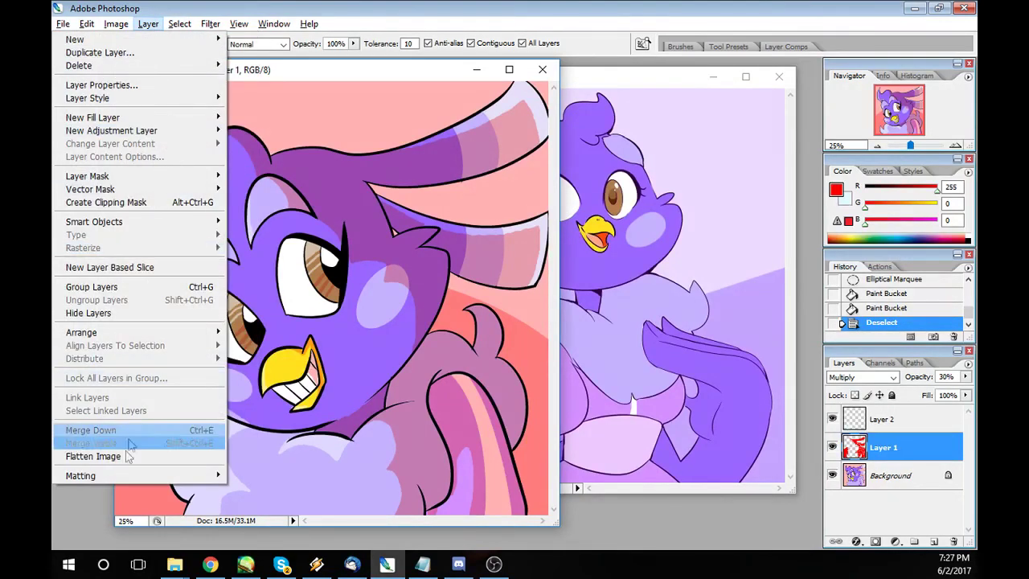
# Revert the flatten and resize steps to get the separate layers back.
pyautogui.click(104, 429)
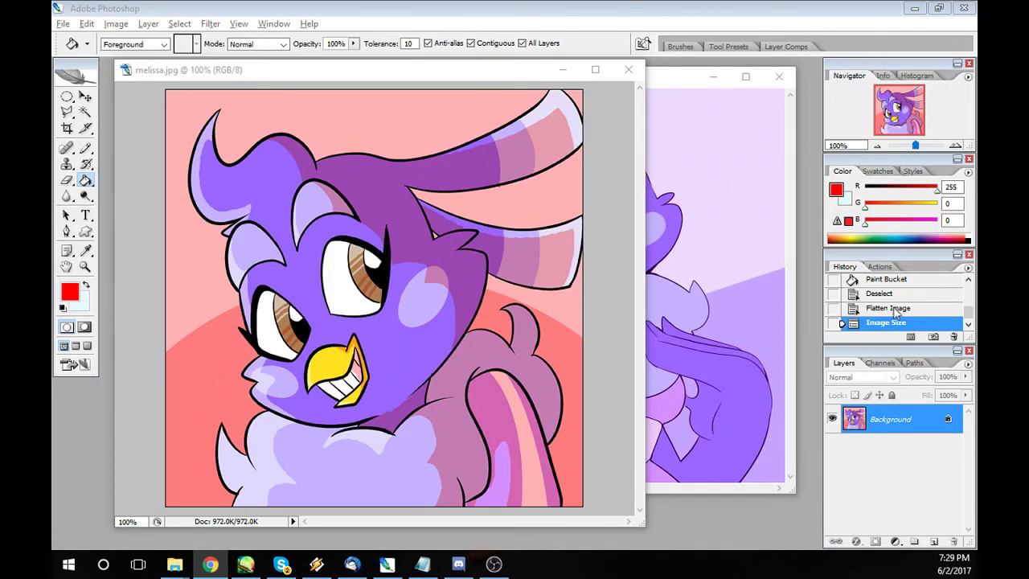
pyautogui.hotkey('ctrl', 'j')
pyautogui.press('Tab')
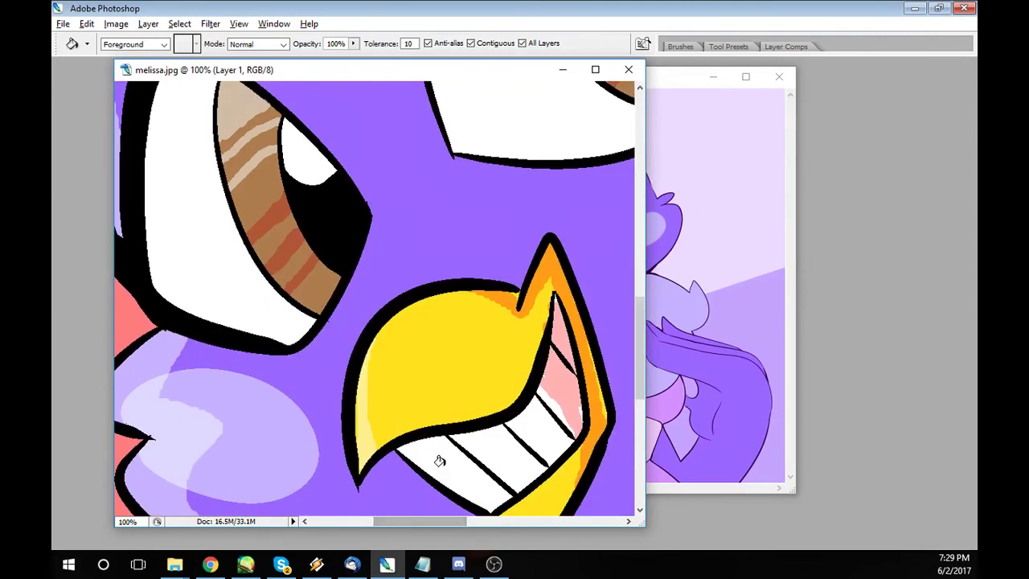
pyautogui.press('Tab')
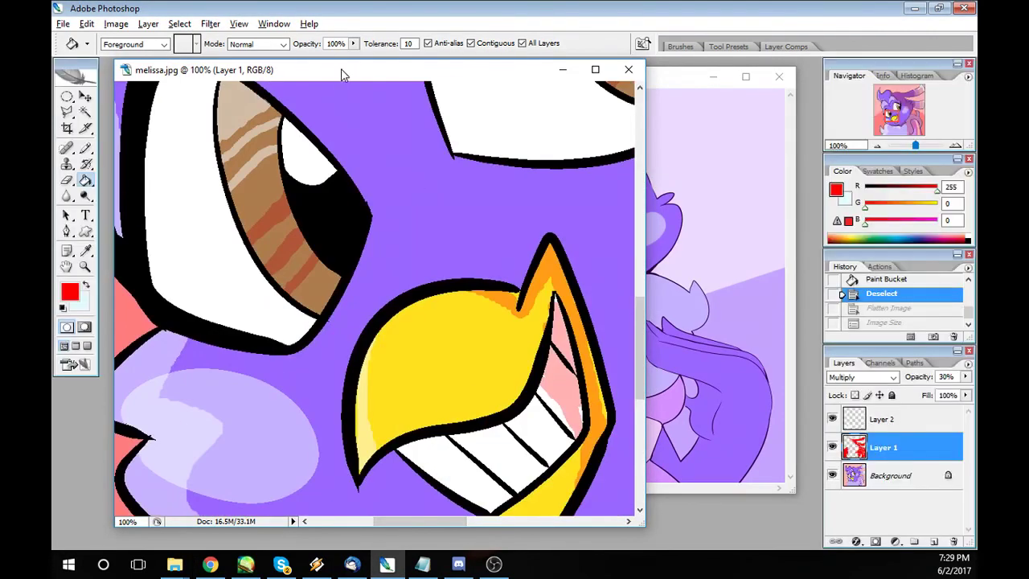
# Fill the small leftover gaps near the beak and on the cheek.
pyautogui.click(270, 258)
pyautogui.moveTo(457, 521); pyautogui.dragTo(506, 521)
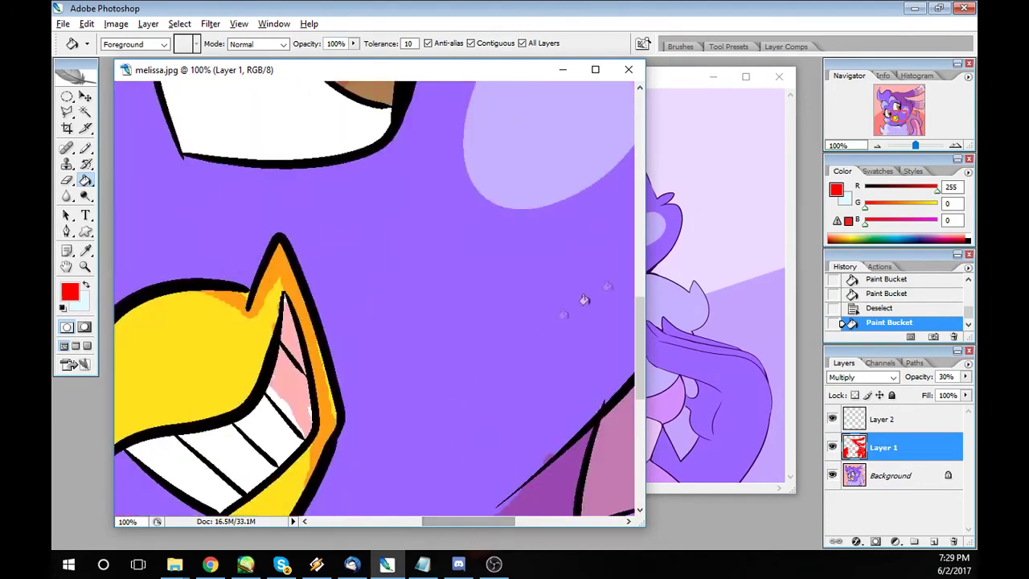
pyautogui.scroll(3, 535, 327)
pyautogui.scroll(3, 535, 327)
pyautogui.click(384, 169)
# Start saving the layered document as melissa.psd.
pyautogui.click(63, 23)
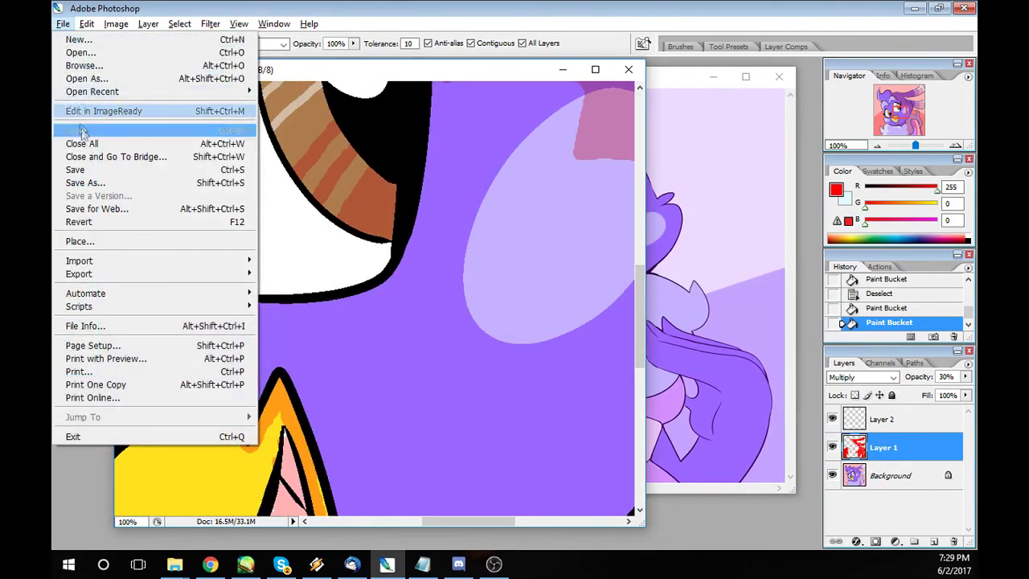
pyautogui.press('Escape')
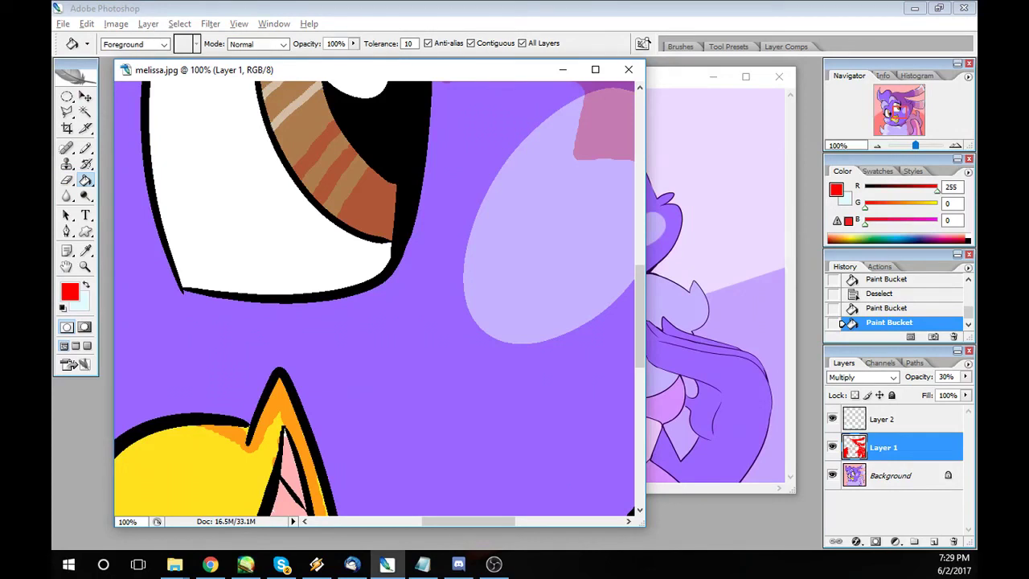
pyautogui.hotkey('ctrl', 's')
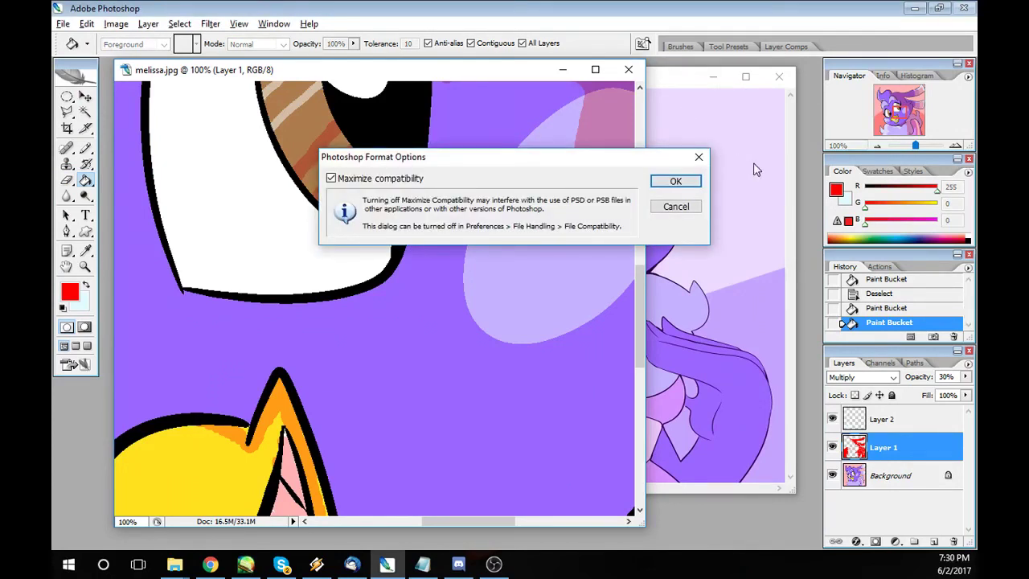
# Confirm the PSD format options and flatten the image to a single layer.
pyautogui.click(676, 181)
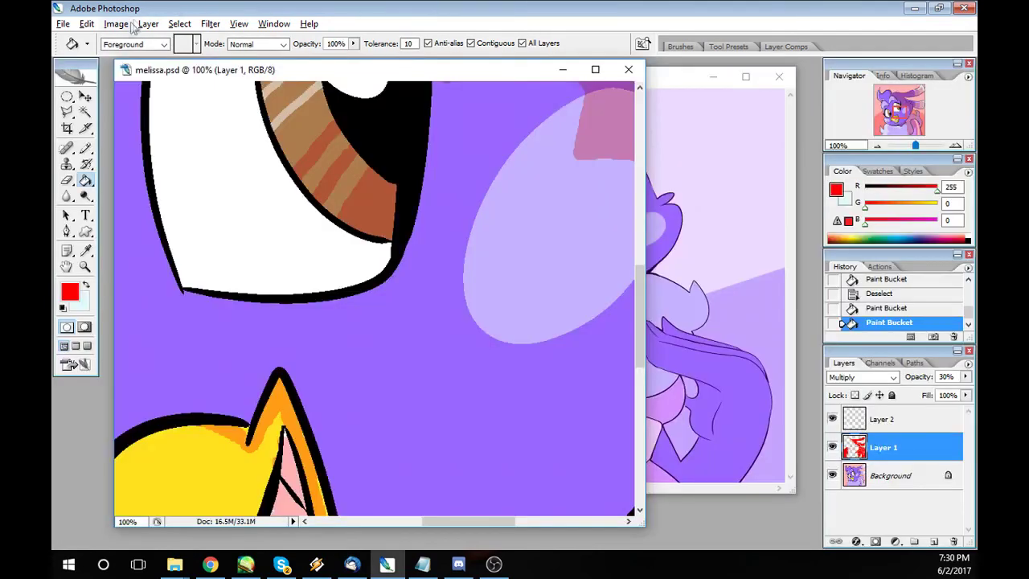
pyautogui.click(148, 23)
pyautogui.click(140, 453)
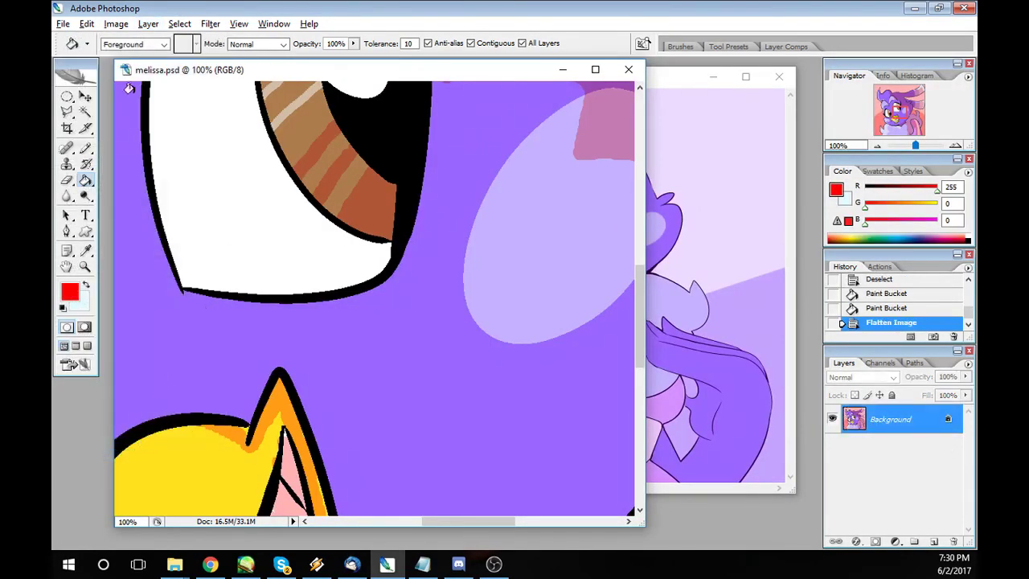
# Resize the image to 72 ppi, giving 576×576 pixels.
pyautogui.click(116, 24)
pyautogui.click(93, 122)
pyautogui.doubleClick(444, 267)
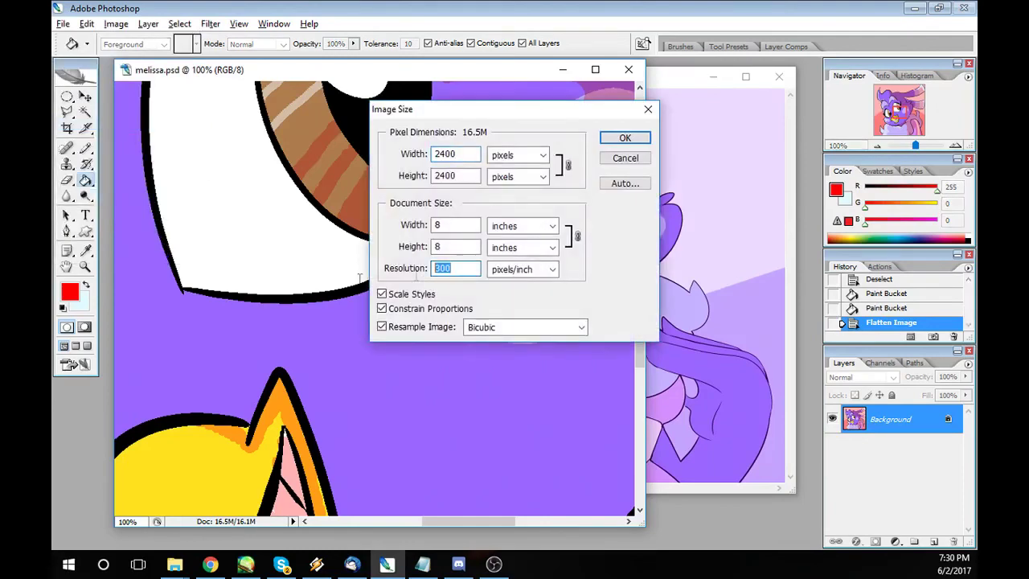
pyautogui.write('72')
pyautogui.press('Return')
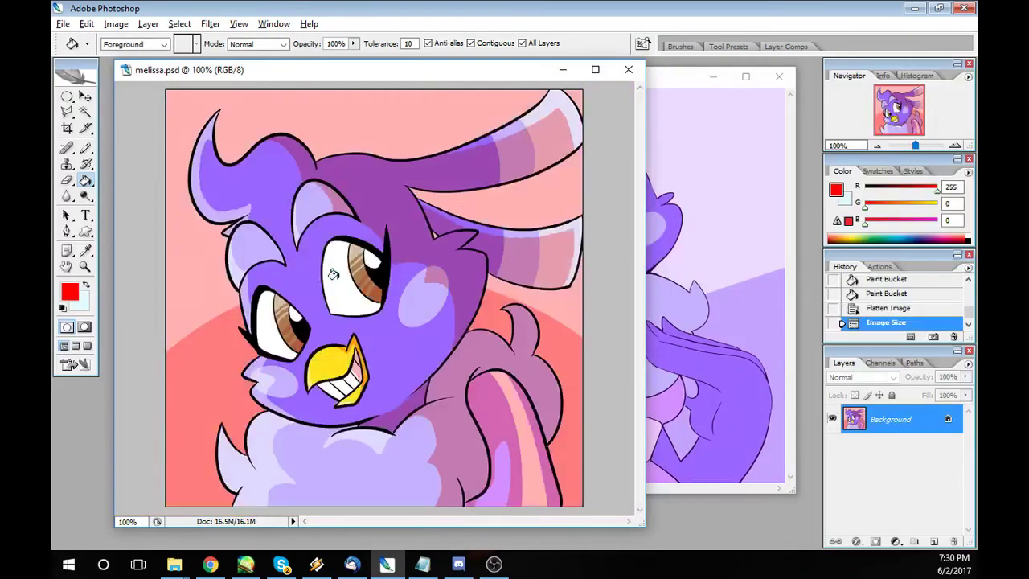
pyautogui.click(62, 23)
pyautogui.press('Escape')
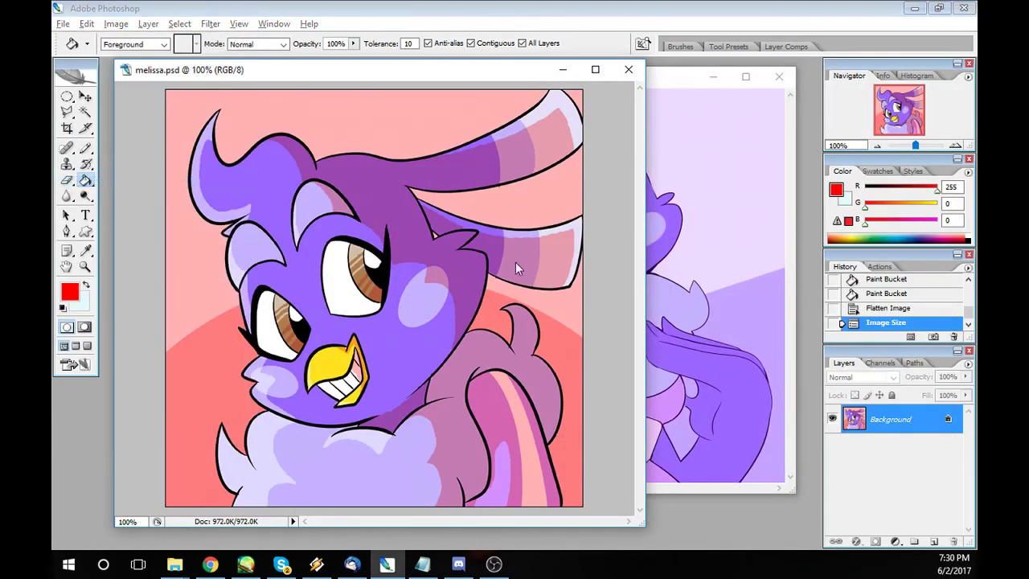